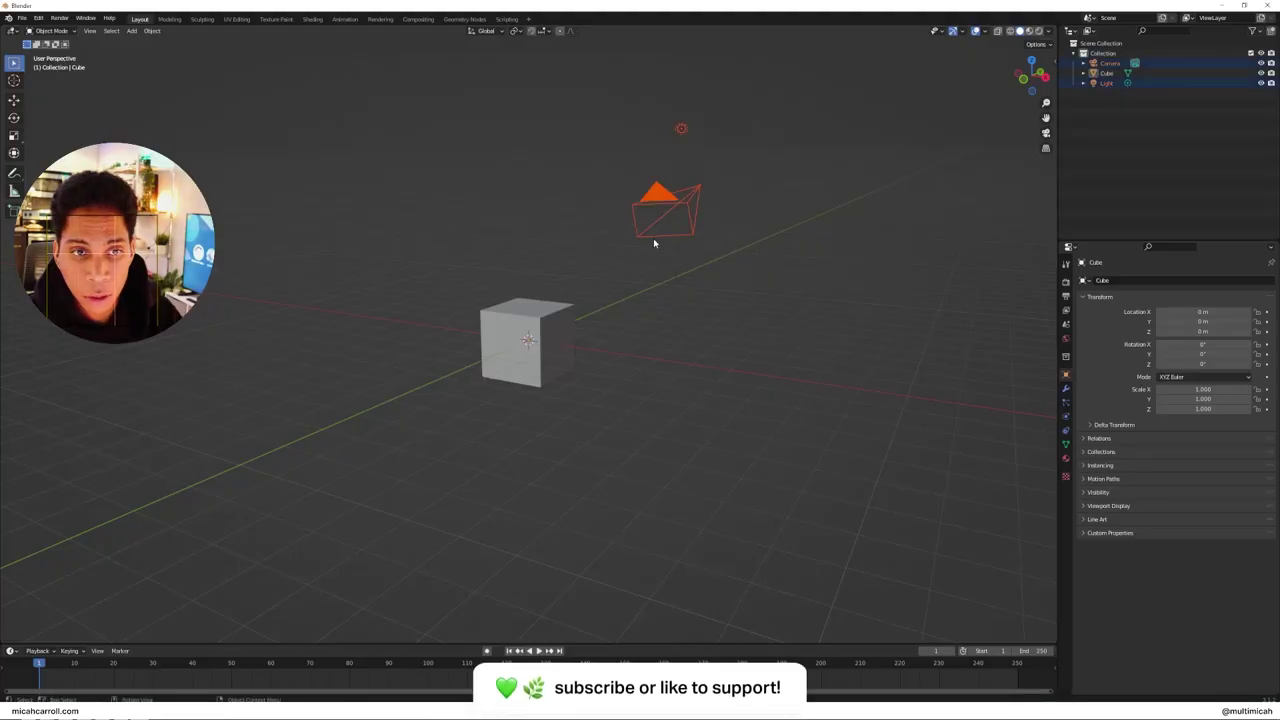
Step: Delete the default camera and light, keeping only the cube in the scene
key("x")
left_click(653, 238)
middle_click_drag(606, 300, 460, 280)
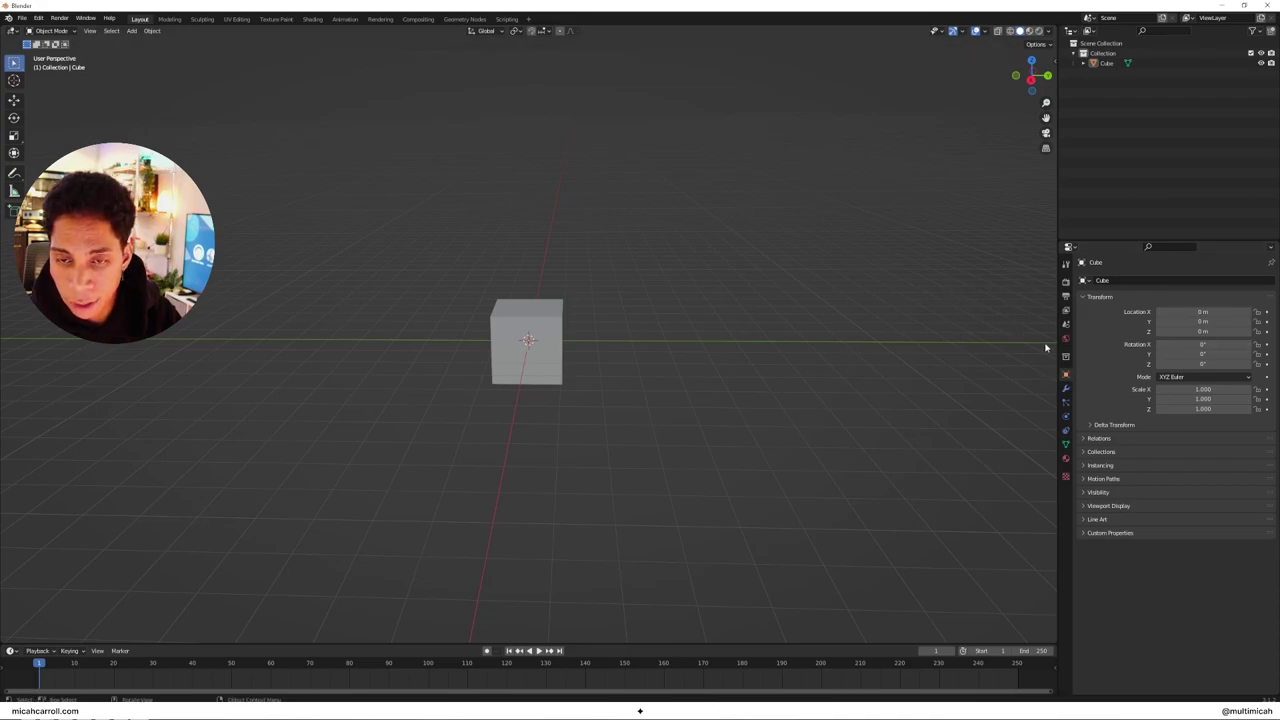
Step: Enable Ambient Occlusion, Bloom and Screen Space Reflections in the Eevee render settings
left_click(1066, 295)
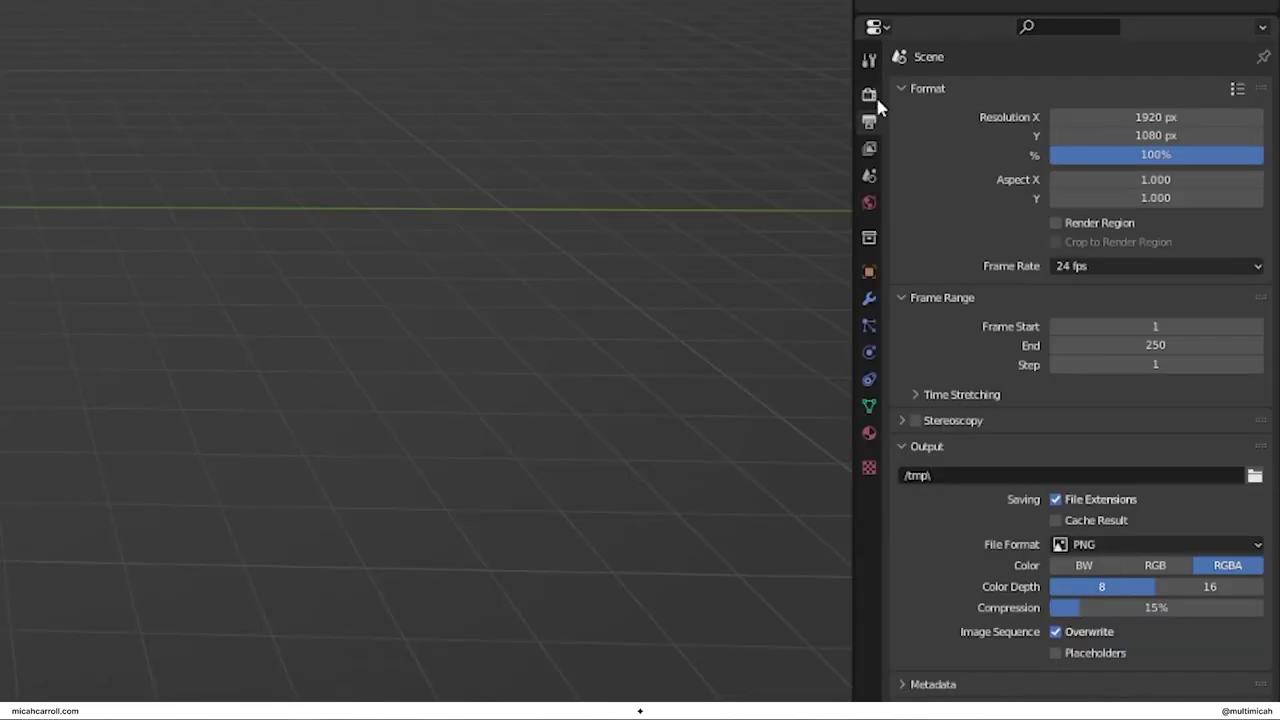
left_click(872, 97)
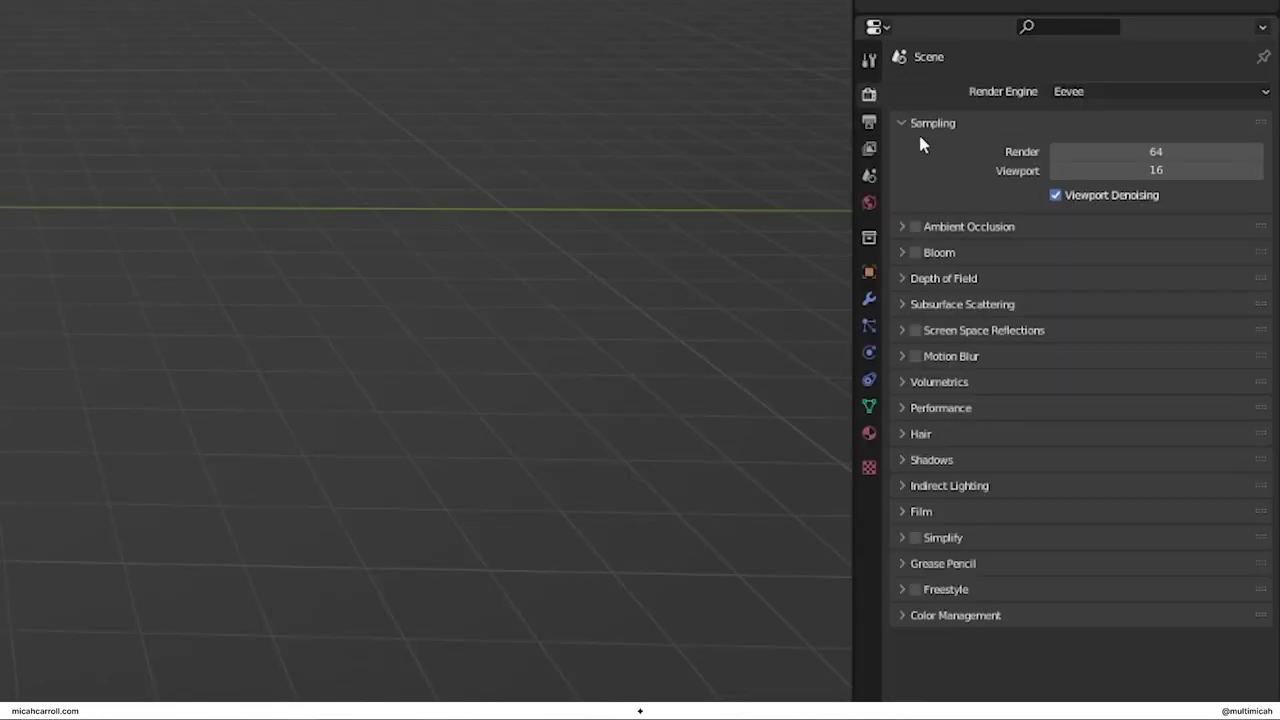
left_click(915, 227)
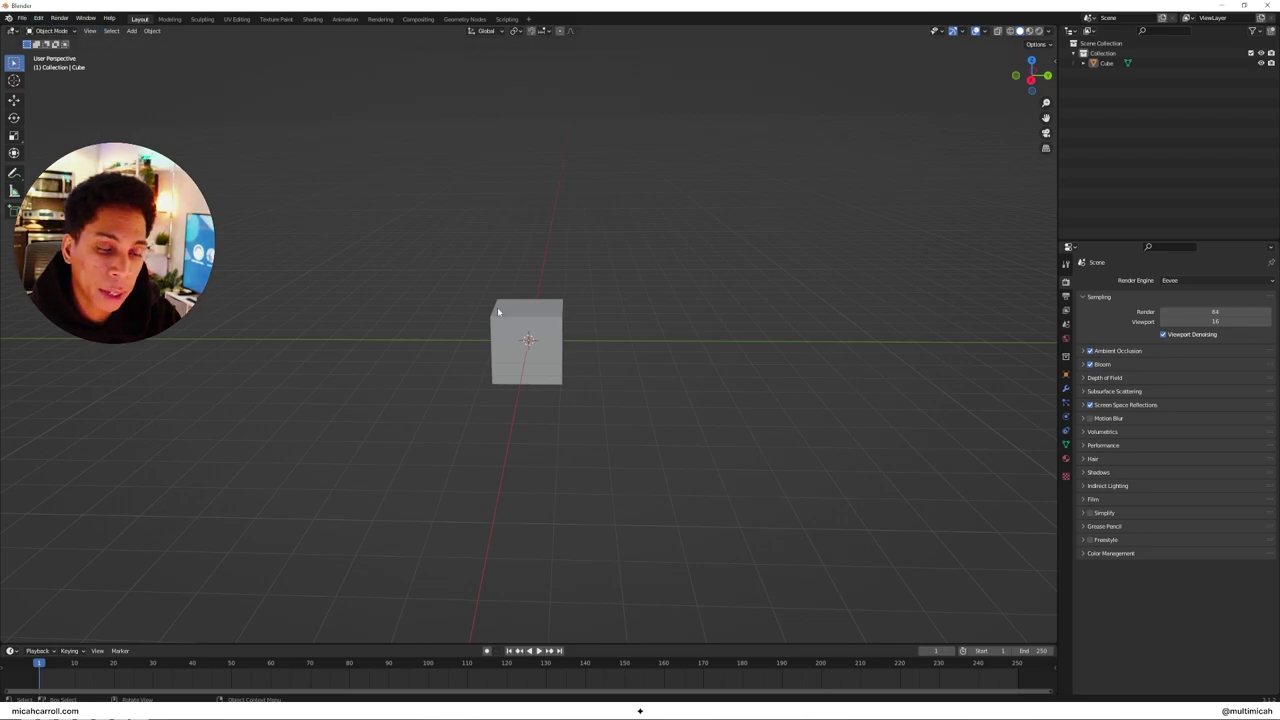
left_click(497, 307)
middle_click_drag(369, 260, 480, 268)
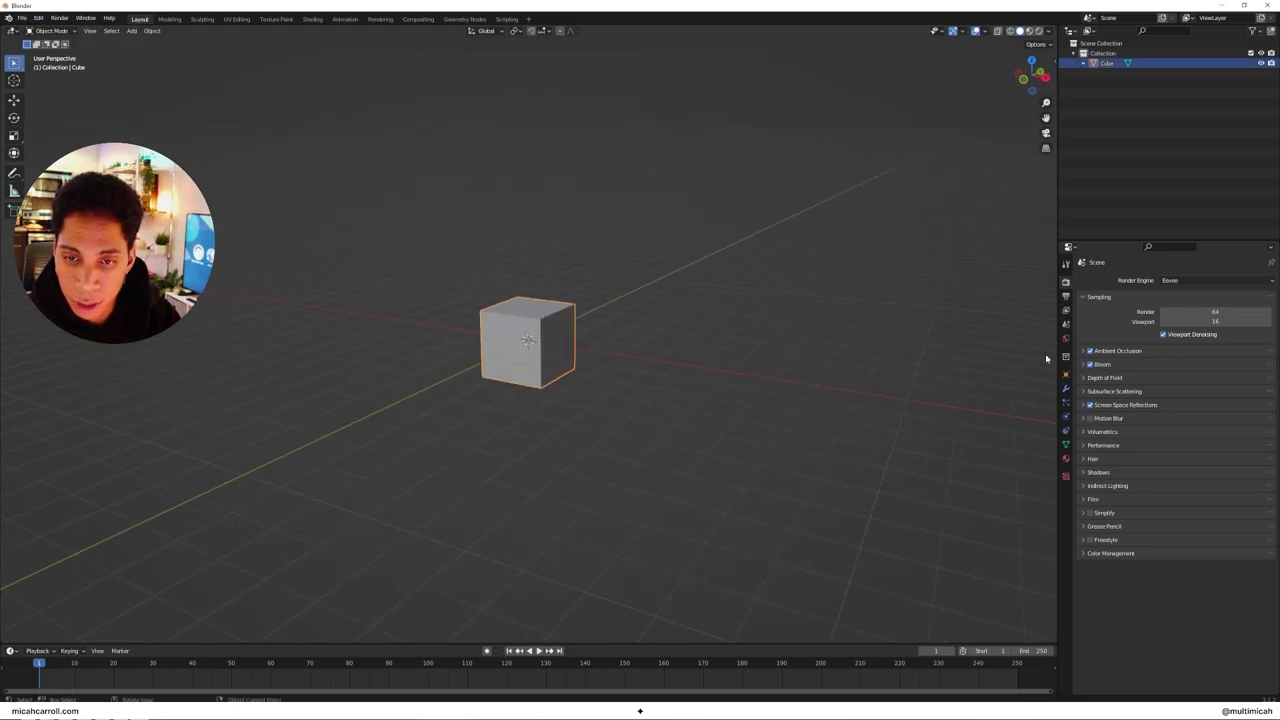
left_click(711, 275)
middle_click_drag(637, 251, 667, 255)
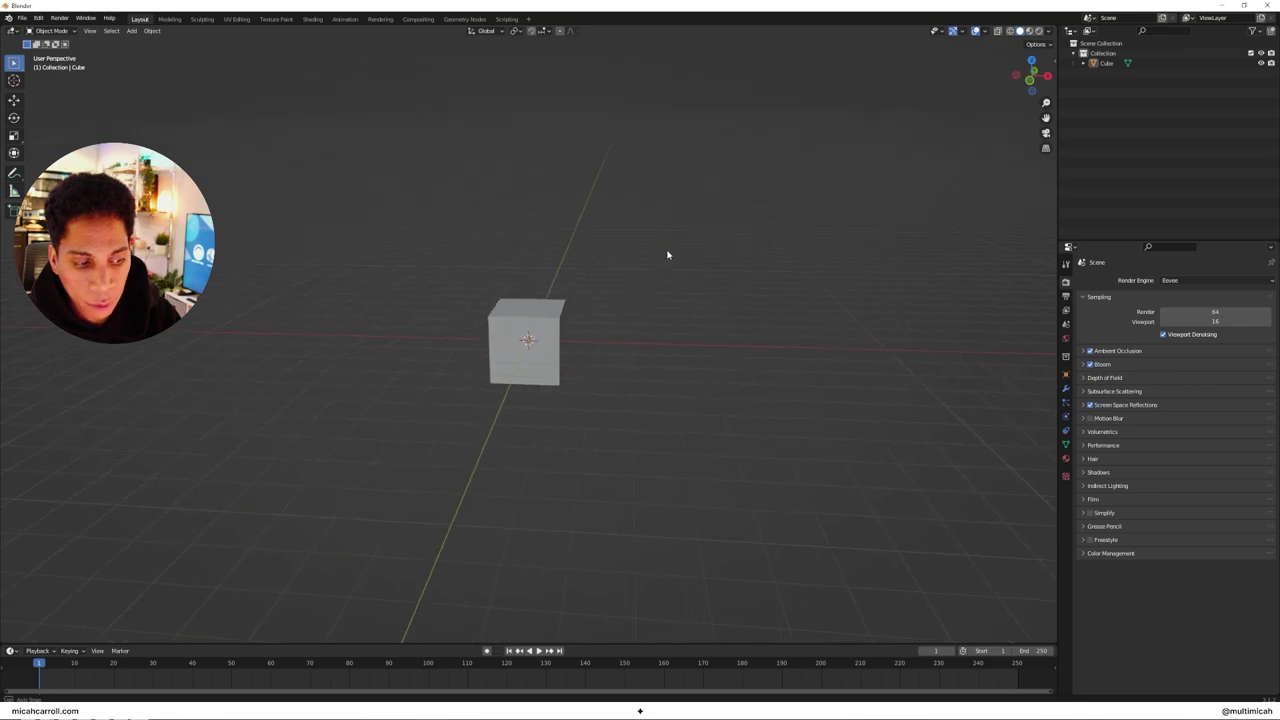
middle_click_drag(691, 240, 634, 254)
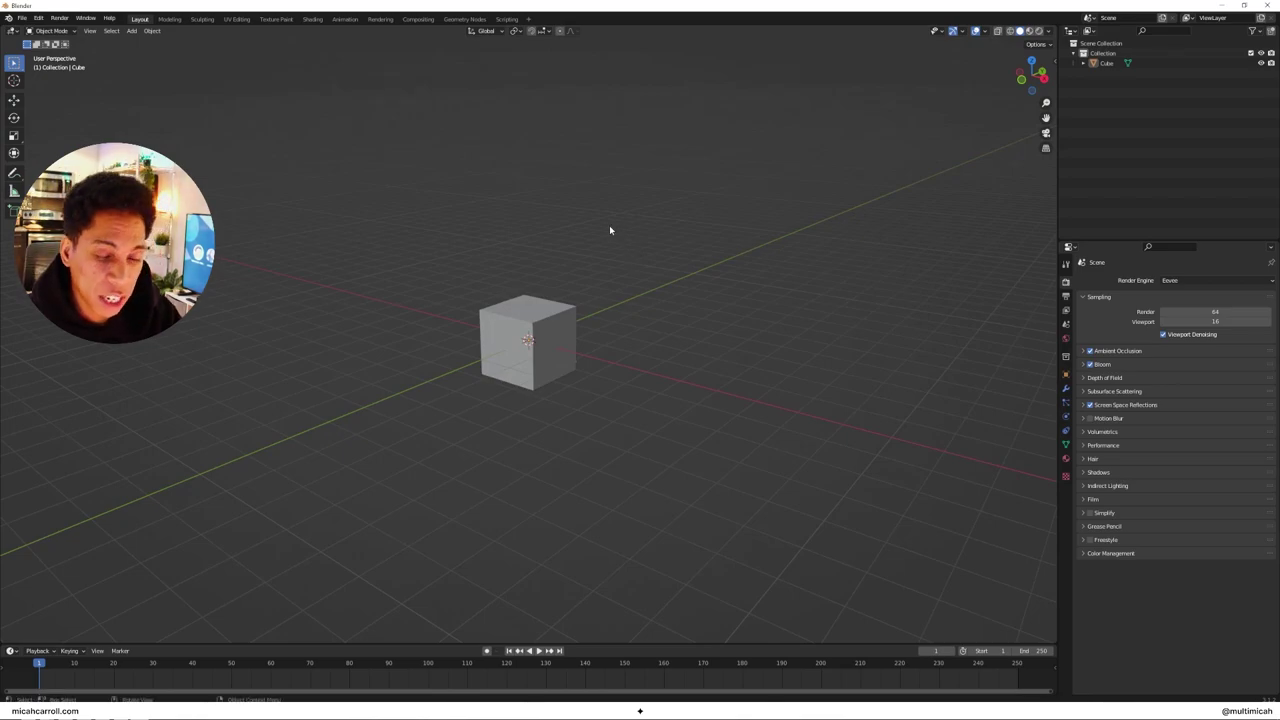
left_click(555, 330)
middle_click_drag(555, 330, 601, 323)
Step: Add a plane, lower it along Z to just below the cube and scale it up into a floor
key("shift+a")
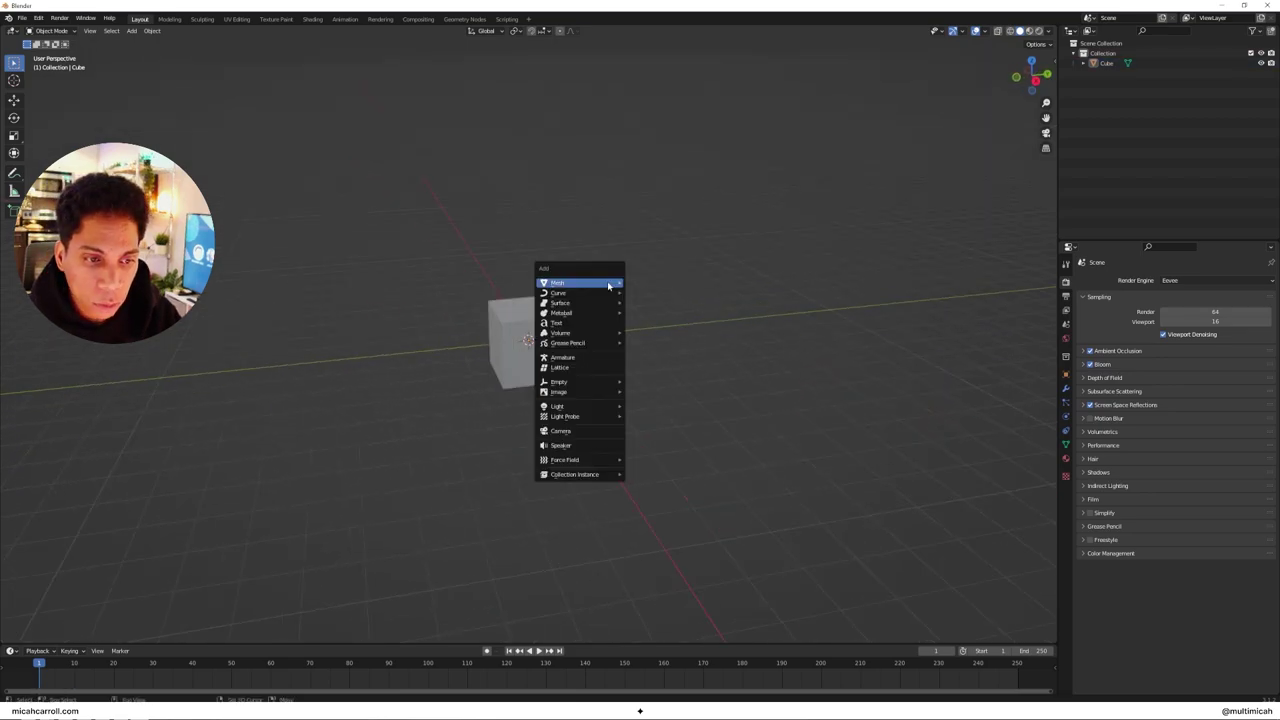
mouse_move(607, 286)
left_click(646, 286)
middle_click_drag(646, 286, 750, 262)
key("g")
key("z")
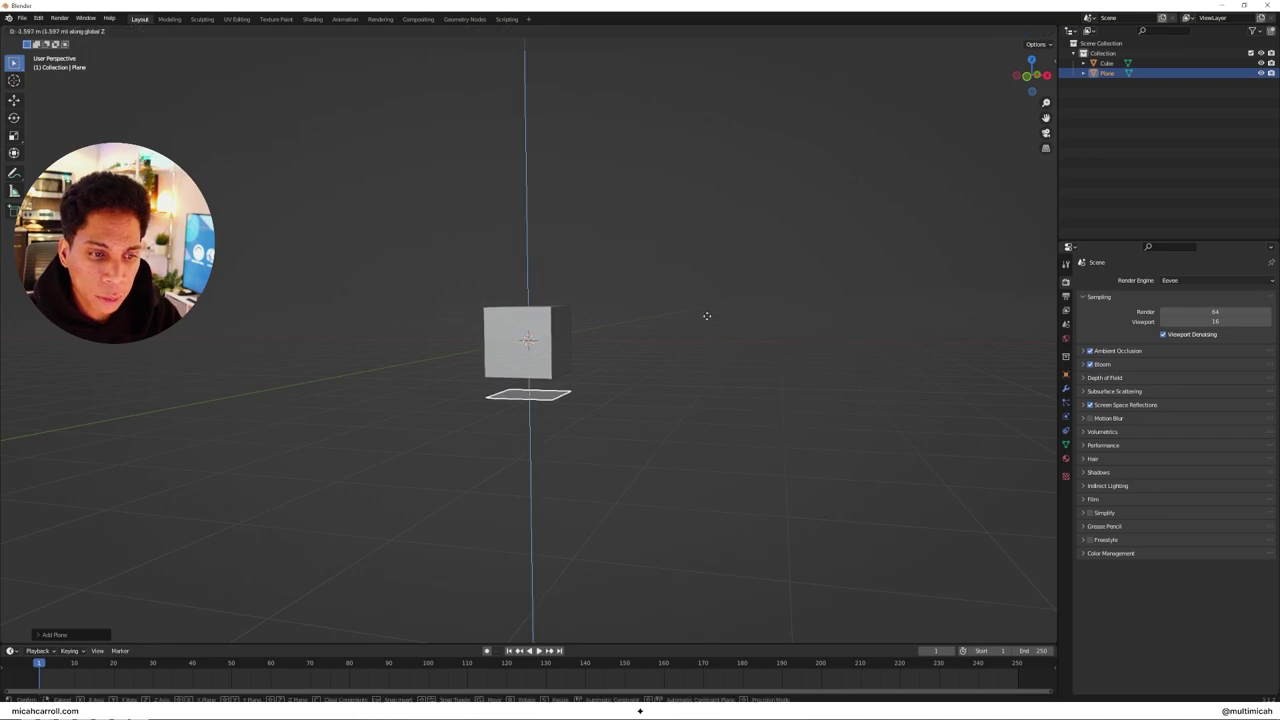
left_click(706, 316)
key("s")
left_click(669, 340)
Step: Move one side edge of the floor plane farther out along Y and extrude it up along Z into a back wall
key("Tab")
left_click(789, 326)
mouse_move(790, 372)
middle_mouse_down()
mouse_move(740, 381)
mouse_move(785, 370)
middle_mouse_up()
left_click(728, 377)
key("g")
key("y")
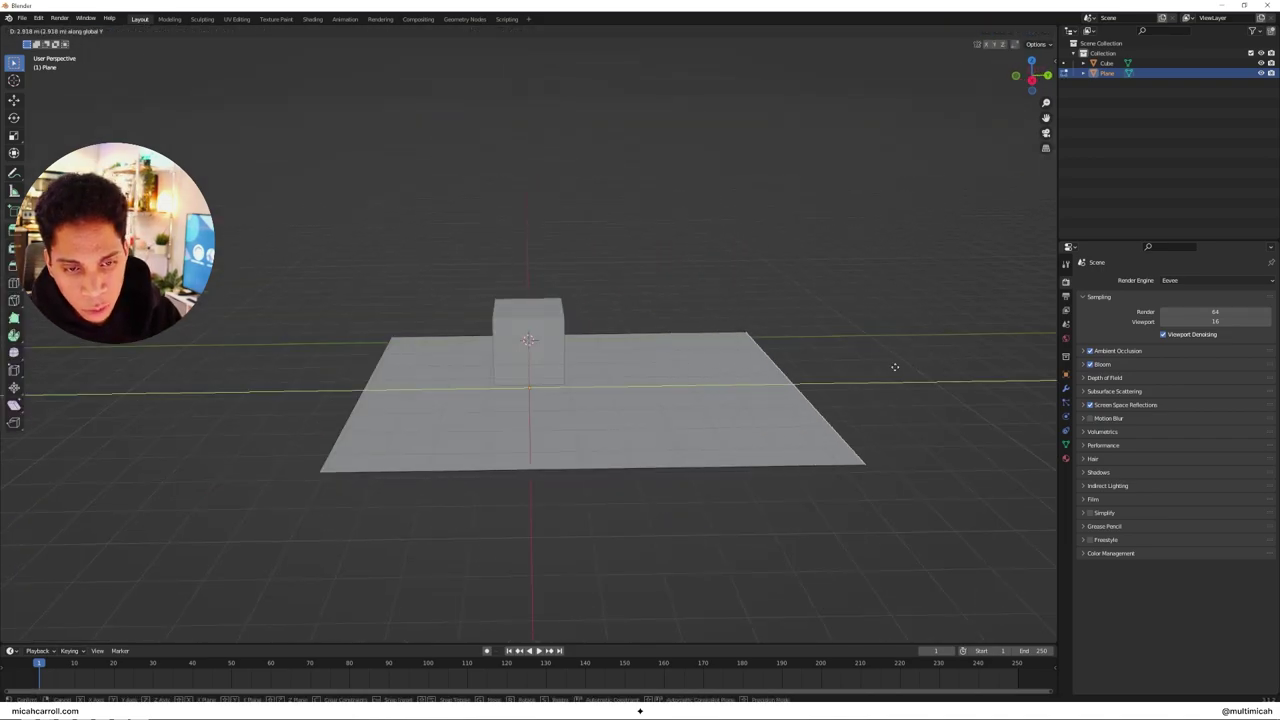
left_click(943, 364)
key("e")
key("z")
left_click(843, 543)
Step: Bevel the corner edge between the floor and back wall with many segments into a smooth curve
middle_click_drag(836, 428, 832, 445)
key("ctrl+b")
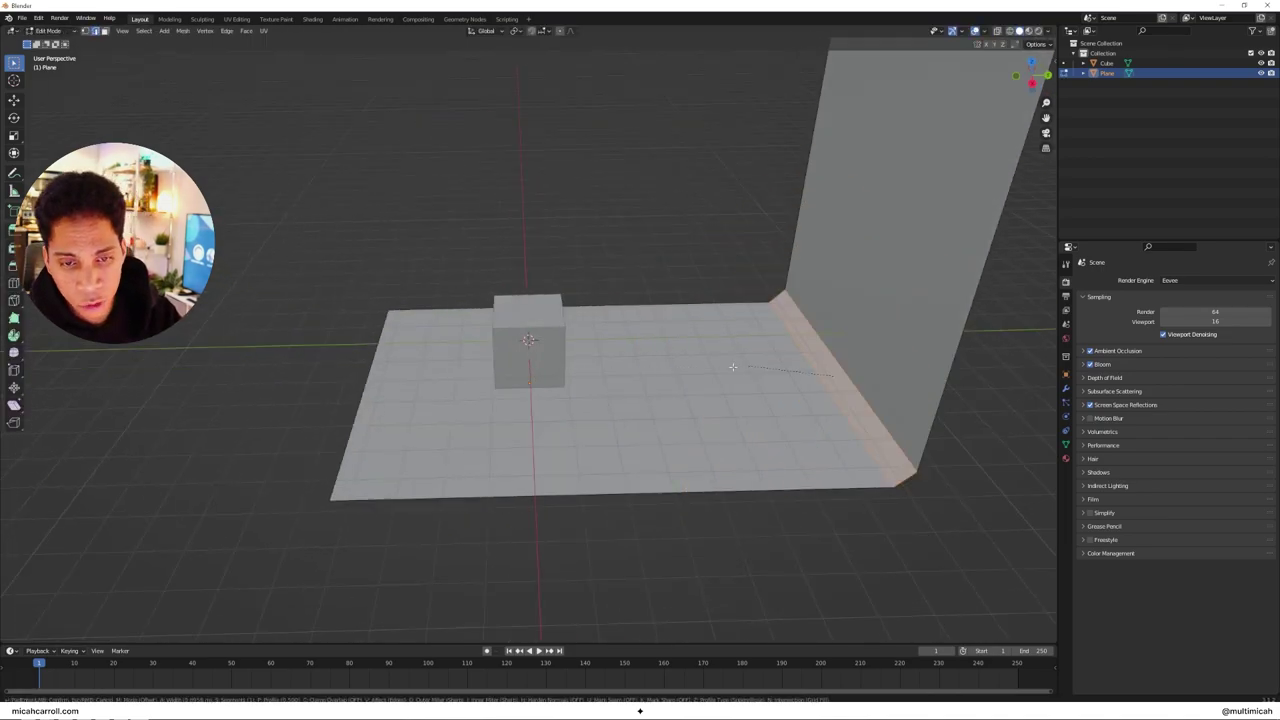
scroll(700, 368, "up", 15)
left_click(671, 369)
key("Tab")
Step: Scale the curved backdrop along X so it is much wider than the cube
middle_click_drag(460, 250, 766, 329)
scroll(751, 323, "down", 6)
key("s")
key("x")
left_click(551, 459)
left_click(551, 459)
middle_click_drag(551, 459, 746, 460)
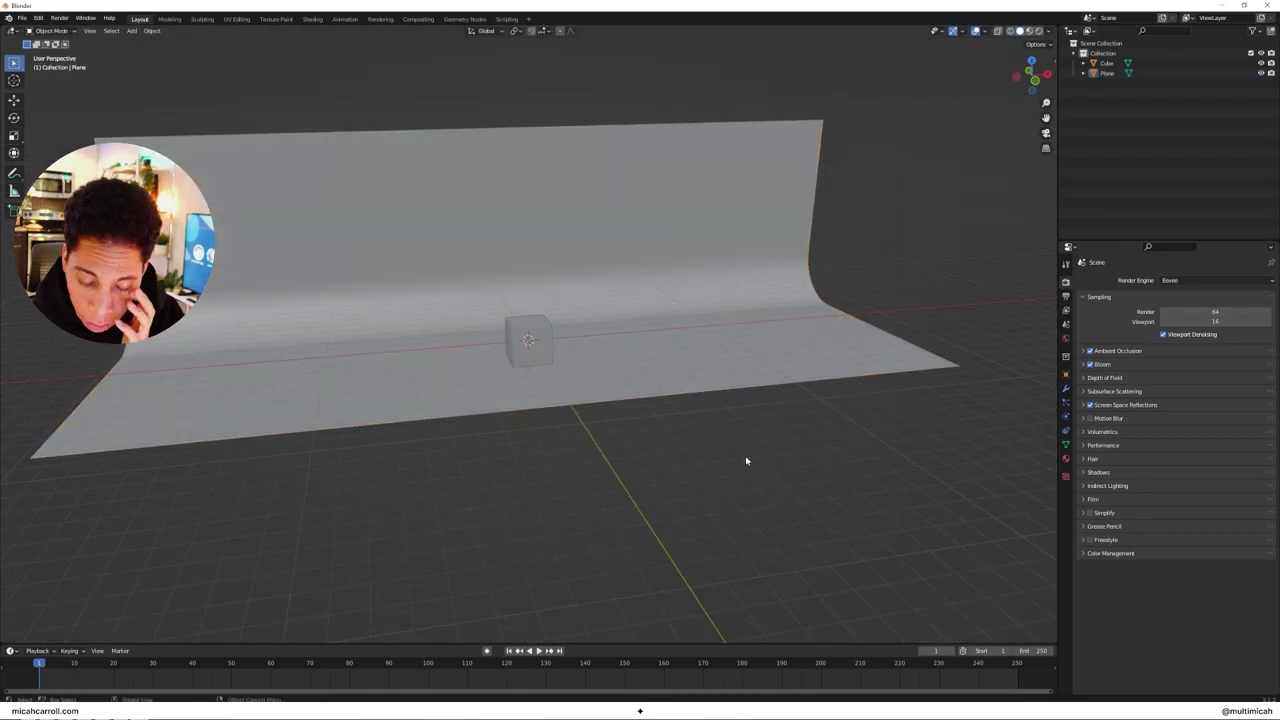
Step: Add a camera and move it along Y to stand in front of the backdrop, facing the cube
key("grave")
left_click(680, 431)
key("shift+a")
left_click(610, 554)
middle_click_drag(636, 410, 532, 455)
key("g")
key("y")
left_click(232, 455)
Step: Split the 3D viewport in two with a camera view in one half, and adjust the camera's height along Z
left_click_drag(4, 640, 516, 630)
key("KP_0")
left_click(794, 403)
key("g")
key("z")
left_click(794, 425)
Step: Put the cube into Edit Mode with face selection
middle_click_drag(270, 440, 440, 450)
left_click(258, 340)
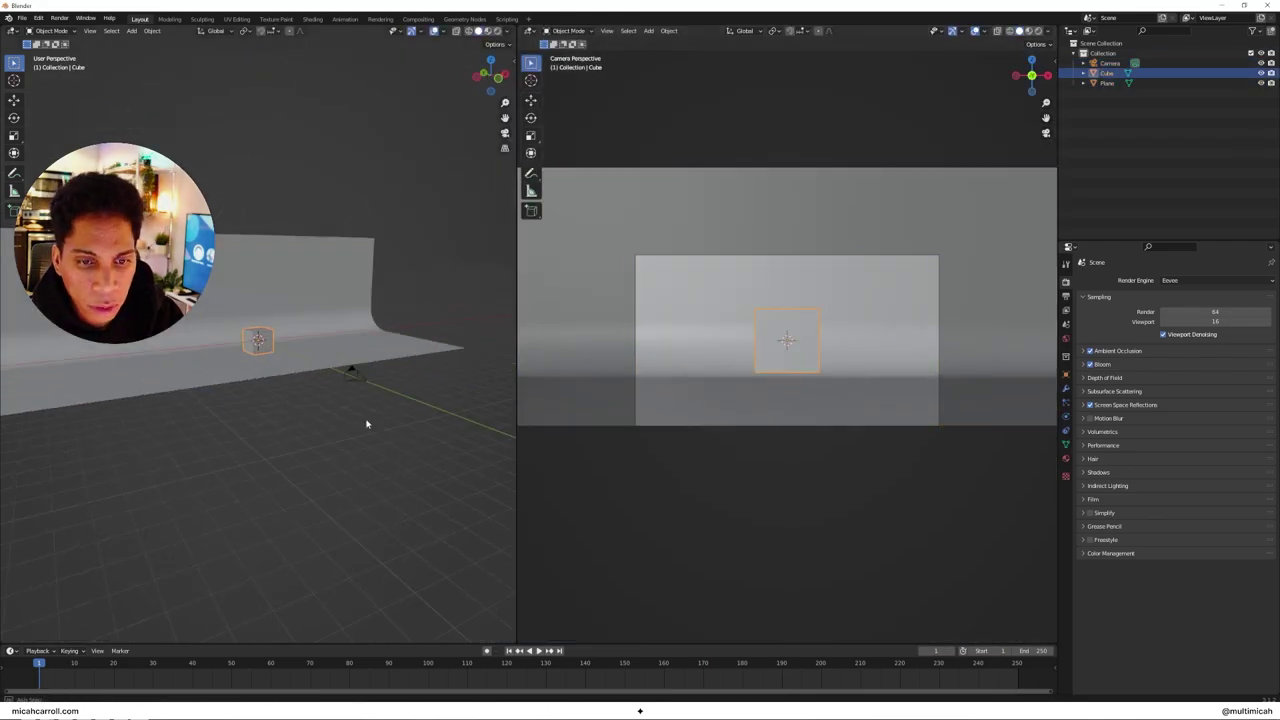
middle_click_drag(366, 423, 374, 452)
scroll(334, 426, "up", 5)
key("Tab")
left_click(105, 31)
left_click(236, 346)
middle_click_drag(290, 350, 210, 345)
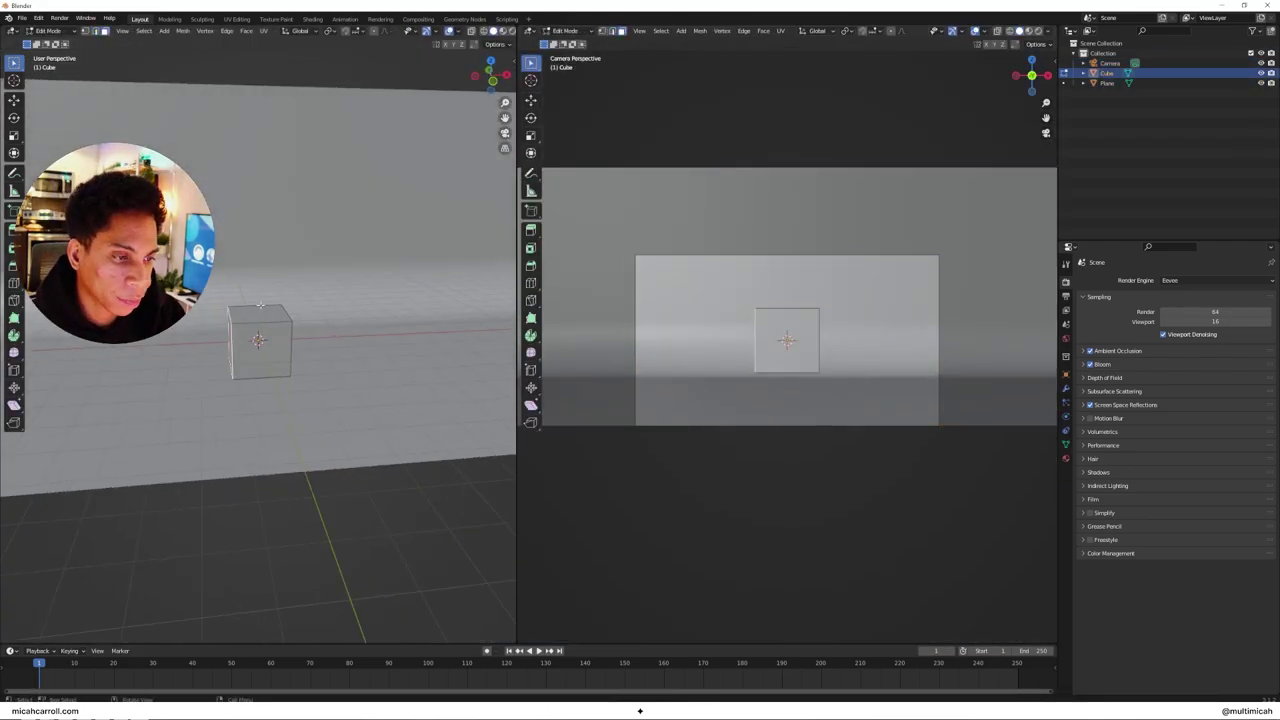
key("g")
key("x")
right_click(180, 308)
key("g")
key("x")
left_click(212, 306)
key("ctrl+z")
Step: Extrude the cube's side face outward along X to lengthen the block
middle_click_drag(300, 310, 347, 342)
key("e")
key("s")
right_click(420, 320)
key("g")
key("x")
left_click(410, 316)
Step: Extrude the top face at one end of the block upward along Z to form an L shape
left_click(276, 313)
key("e")
right_click(285, 309)
key("g")
key("z")
left_click(285, 250)
key("Tab")
Step: Lower the L-shaped block along Z and rotate it about Z so its low step points to the left of the camera frame
key("g")
key("z")
left_click(385, 345)
key("r")
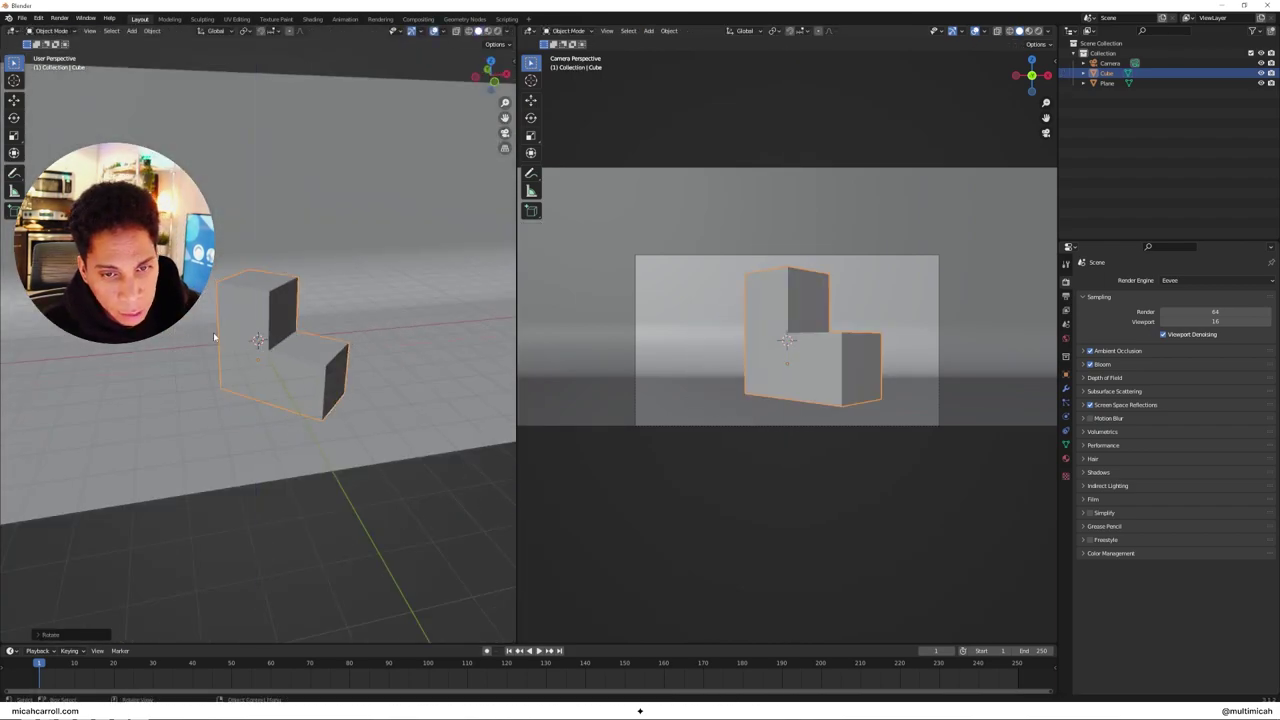
key("z")
left_click(360, 340)
Step: Move the L-shaped block along X to the right side of the camera frame
key("g")
key("x")
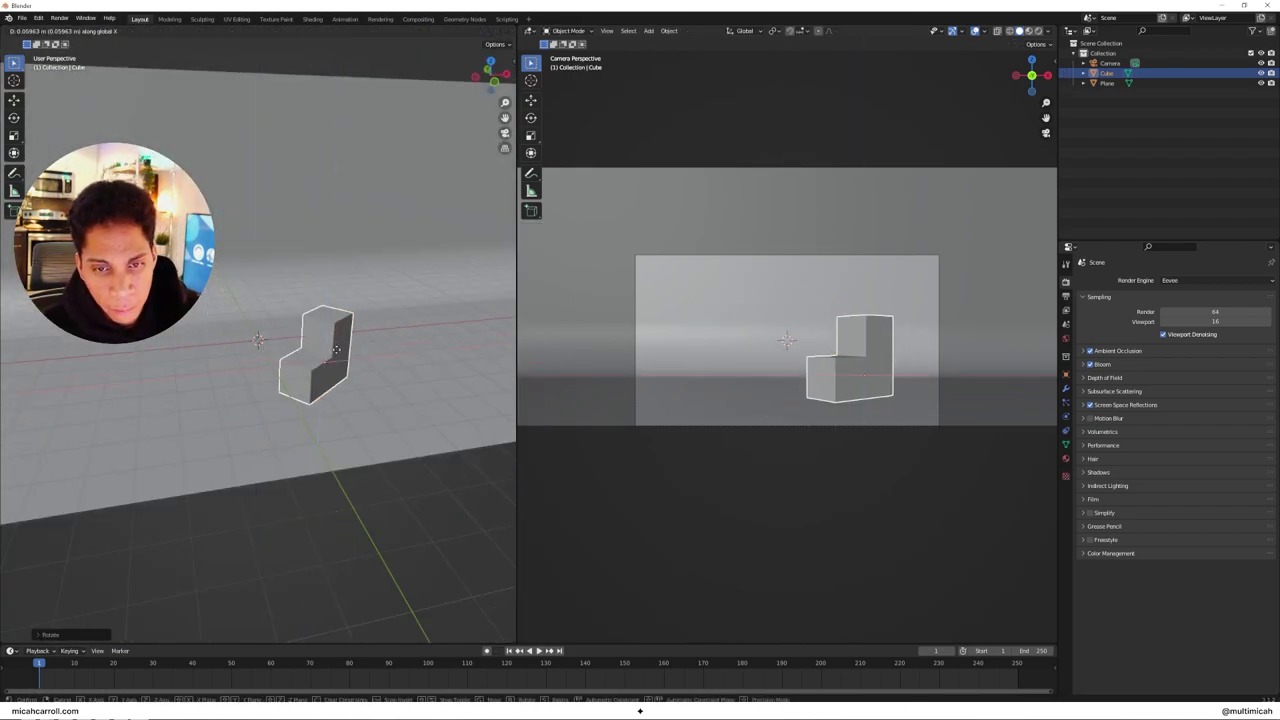
left_click(354, 337)
Step: Add a UV sphere and scale it down to about 0.34
key("shift+a")
mouse_move(360, 187)
left_click(400, 222)
key("s")
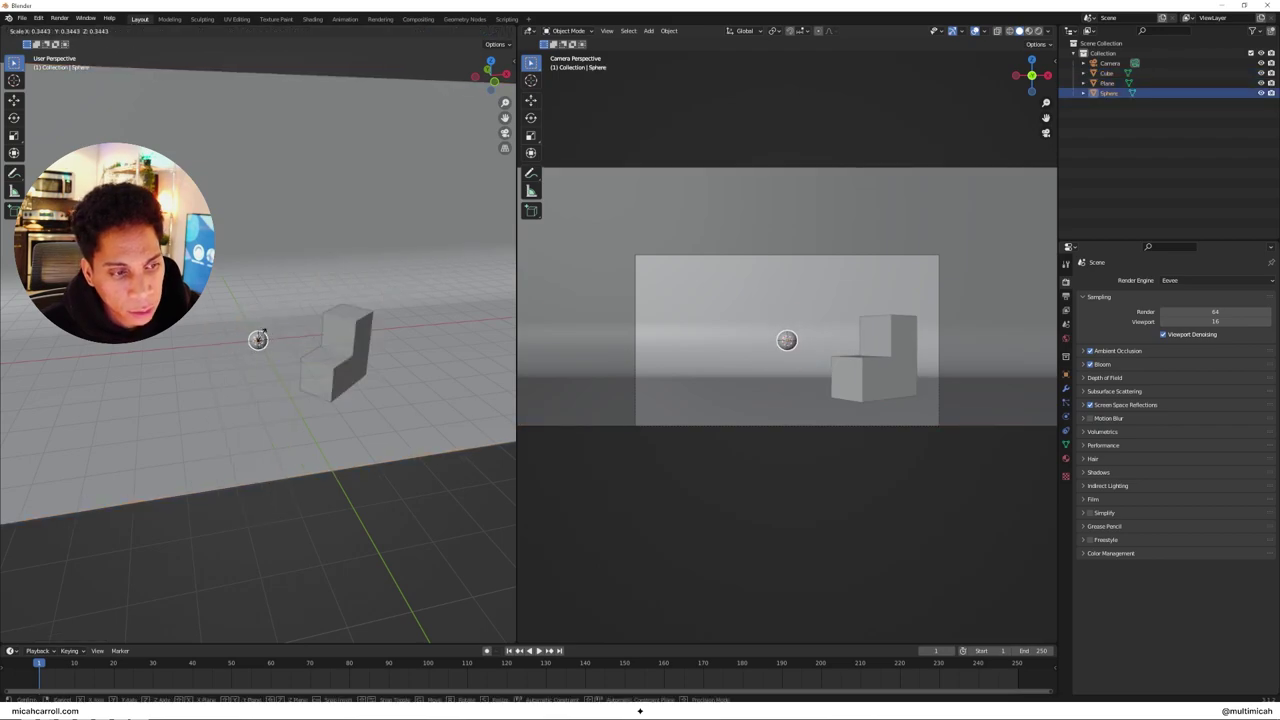
left_click(263, 330)
Step: Move the sphere along X and Z so it sits on the lower step of the L-shaped block
key("g")
key("x")
left_click(322, 330)
key("g")
key("z")
middle_click_drag(322, 330, 369, 383)
left_click(300, 318)
left_click(511, 368)
Step: Duplicate the sphere, shrink the copy to a small ball and lower it onto the step beside the larger sphere
key("shift+d")
left_click(350, 400)
key("s")
left_click(398, 406)
key("g")
key("z")
left_click(394, 430)
left_click(390, 426)
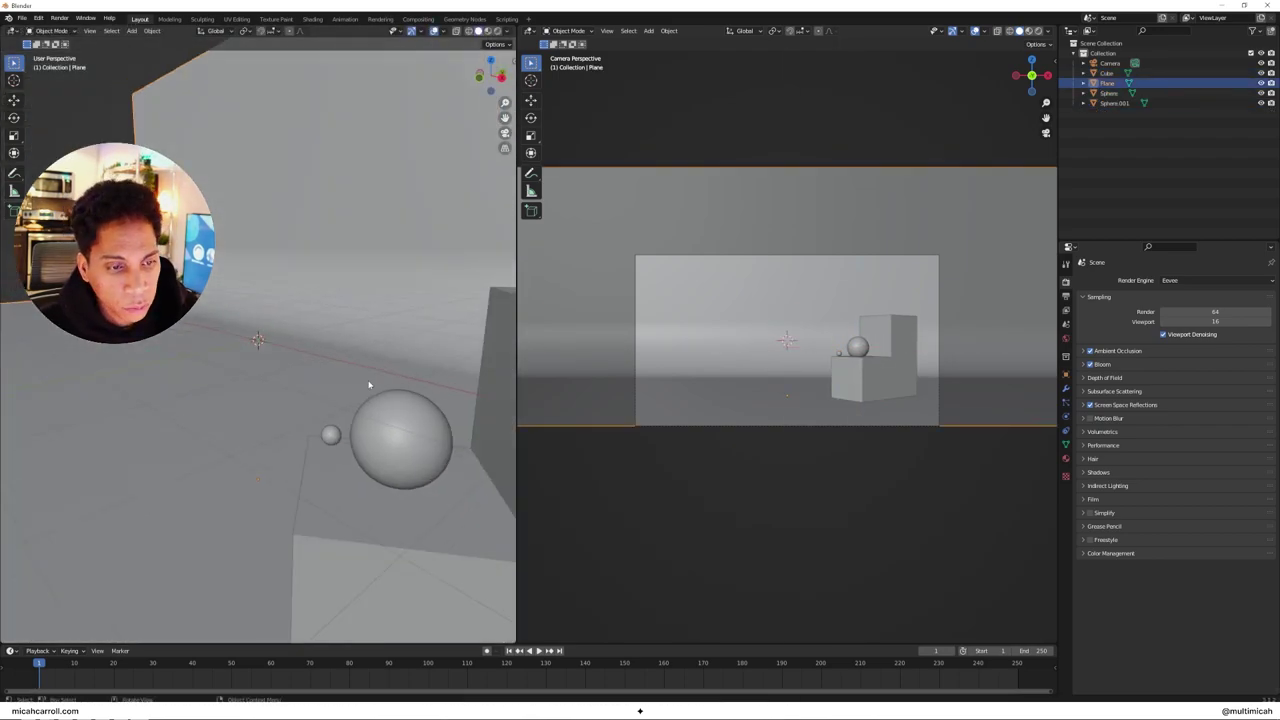
Step: Add a cone at the scene centre and lower it along Z
scroll(369, 383, "down", 5)
key("shift+a")
left_click(385, 323)
middle_click_drag(269, 343, 356, 346)
key("g")
key("z")
left_click(356, 364)
Step: Rotate the cone 90° about X to lay it on its side, and turn it about Z
key("r")
key("x")
key("9")
key("0")
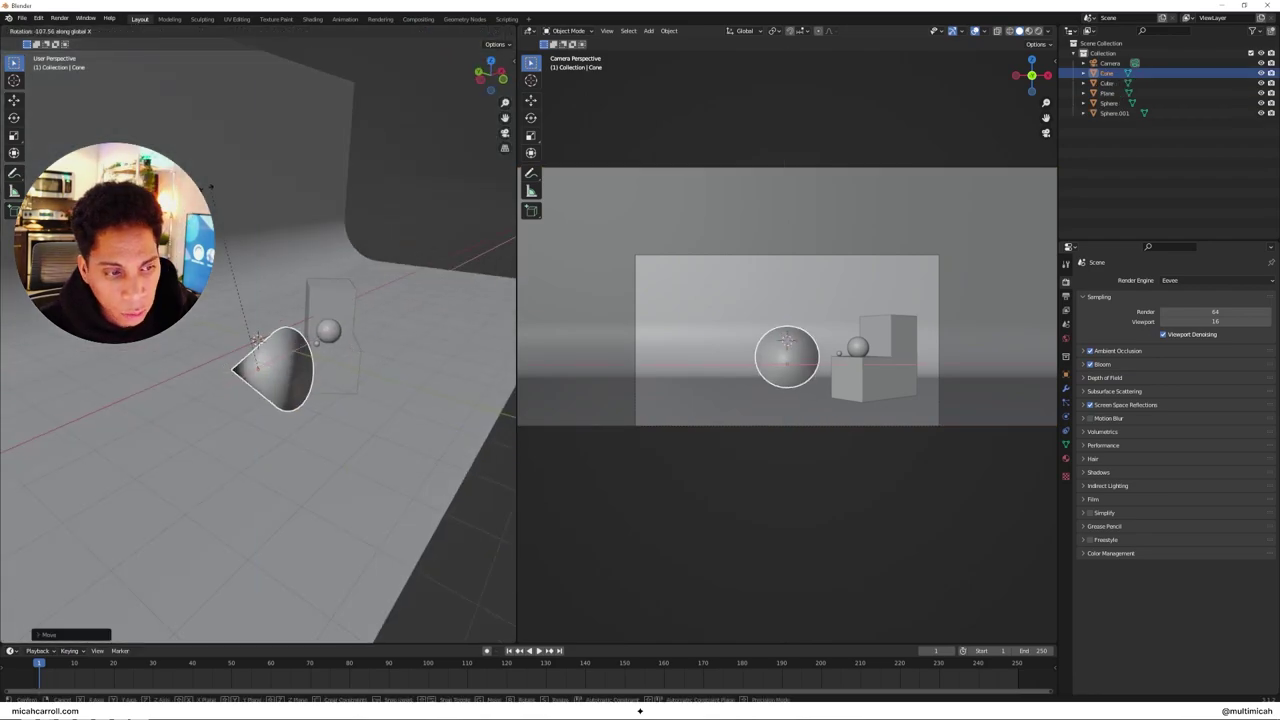
key("Return")
middle_click_drag(350, 260, 297, 286)
key("r")
key("z")
left_click(452, 430)
Step: Move the cone across the floor to the left side of the camera frame and adjust its height along Z
key("g")
key("shift+z")
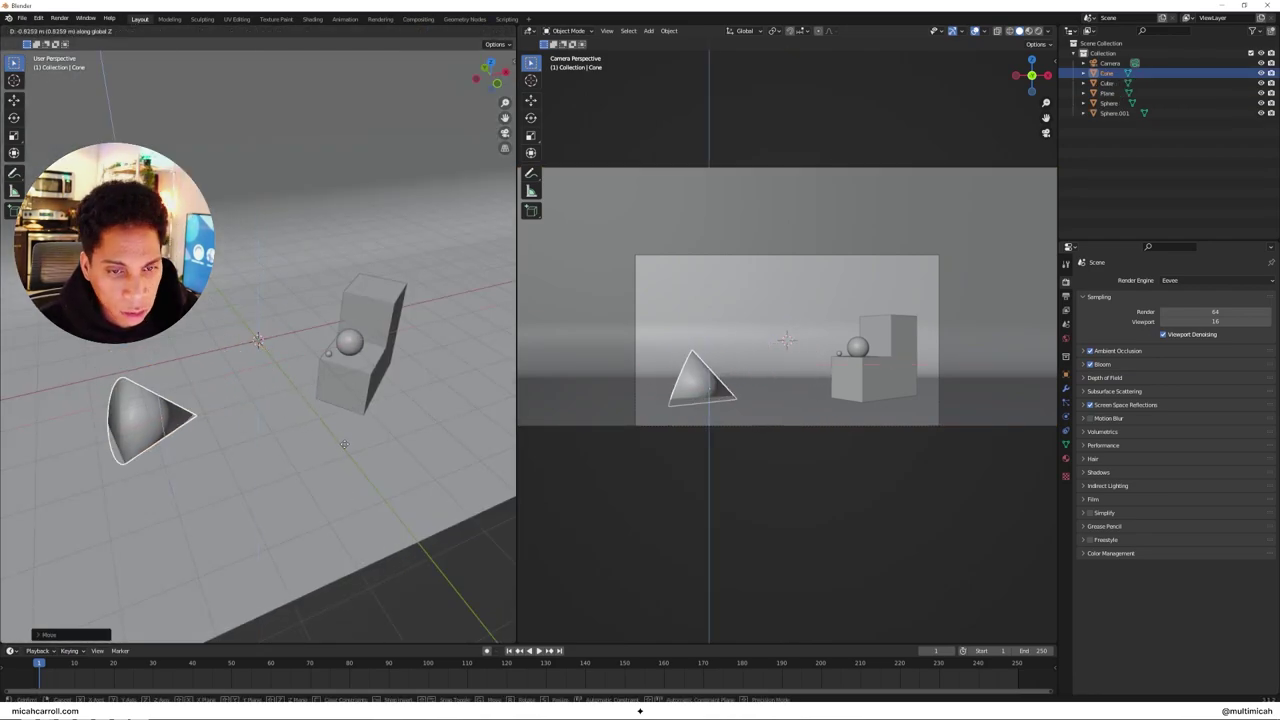
left_click(350, 480)
Step: Scale the cone up and rotate it about Z so its tip points toward the L-shaped block
middle_click_drag(440, 470, 345, 395)
key("s")
left_click(380, 356)
key("r")
key("z")
left_click(236, 352)
left_click(249, 417)
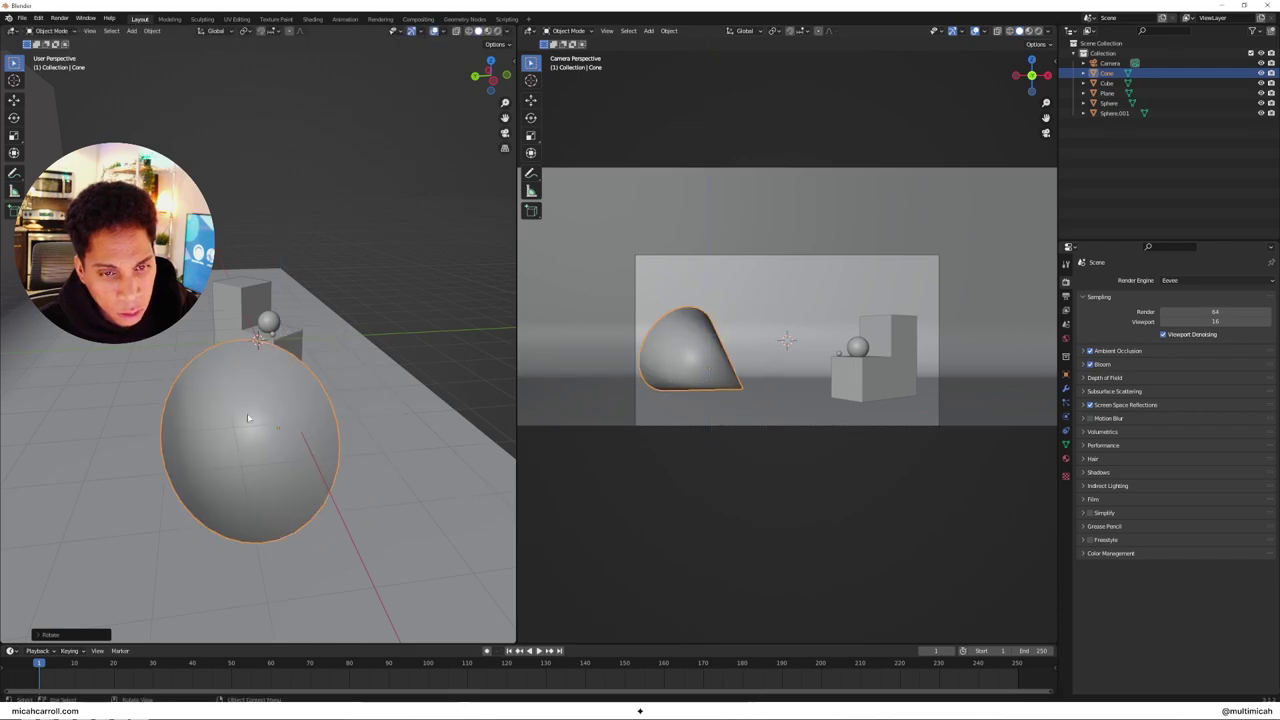
Step: Enable Auto Smooth for the cone's normals with an angle of about 24.7°
key("alt+a")
middle_click_drag(249, 417, 163, 389)
left_click(163, 389)
left_click(1066, 444)
left_click(1098, 473)
left_click(1159, 489)
left_click_drag(1200, 489, 1222, 489)
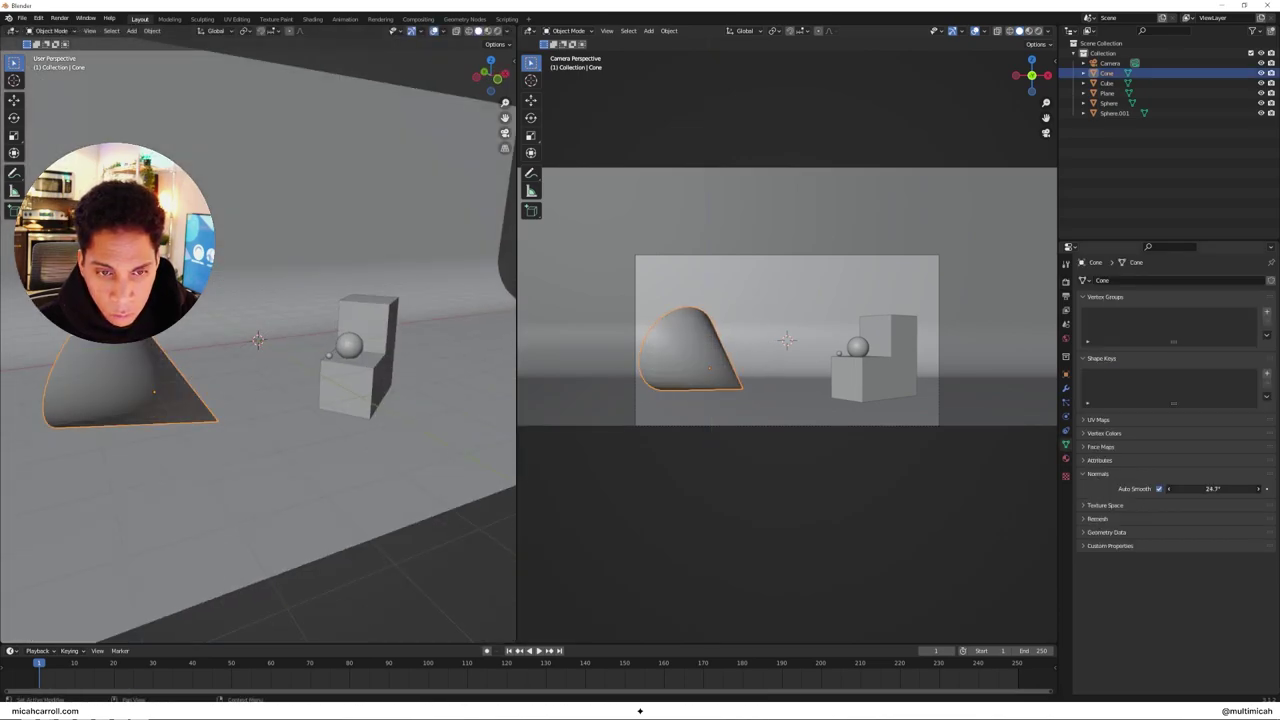
Step: Add a cube at the scene center, scale it down and stretch it along Y into a long bar
key("alt+a")
key("shift+a")
mouse_move(331, 311)
left_click(371, 320)
key("s")
key("x")
key("shift+y")
left_click(263, 341)
key("s")
key("y")
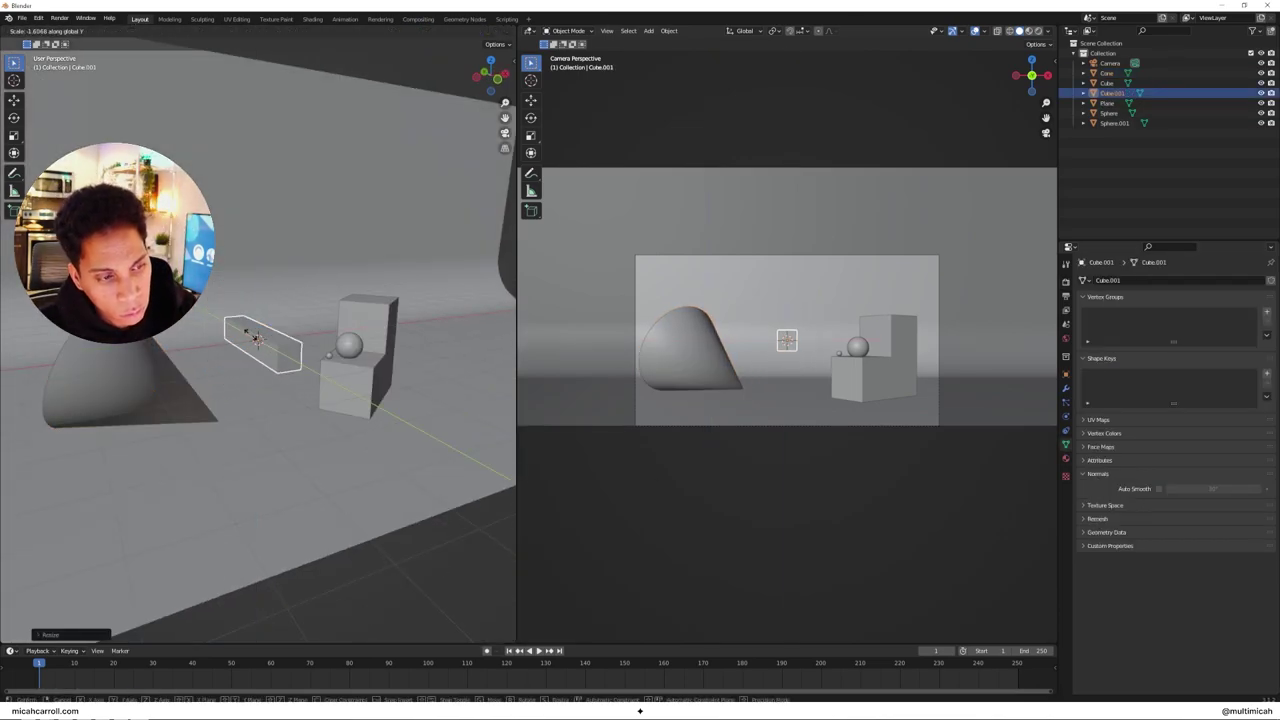
left_click(245, 331)
Step: Rotate the bar 90° about Z and adjust its height along Z
middle_click_drag(370, 336, 309, 340)
key("r")
key("z")
key("9")
key("0")
key("Return")
key("g")
key("z")
left_click(300, 350)
Step: Tilt the bar about 41° around Y and move it up against the L-shaped block
middle_click_drag(400, 330, 280, 340)
key("r")
key("y")
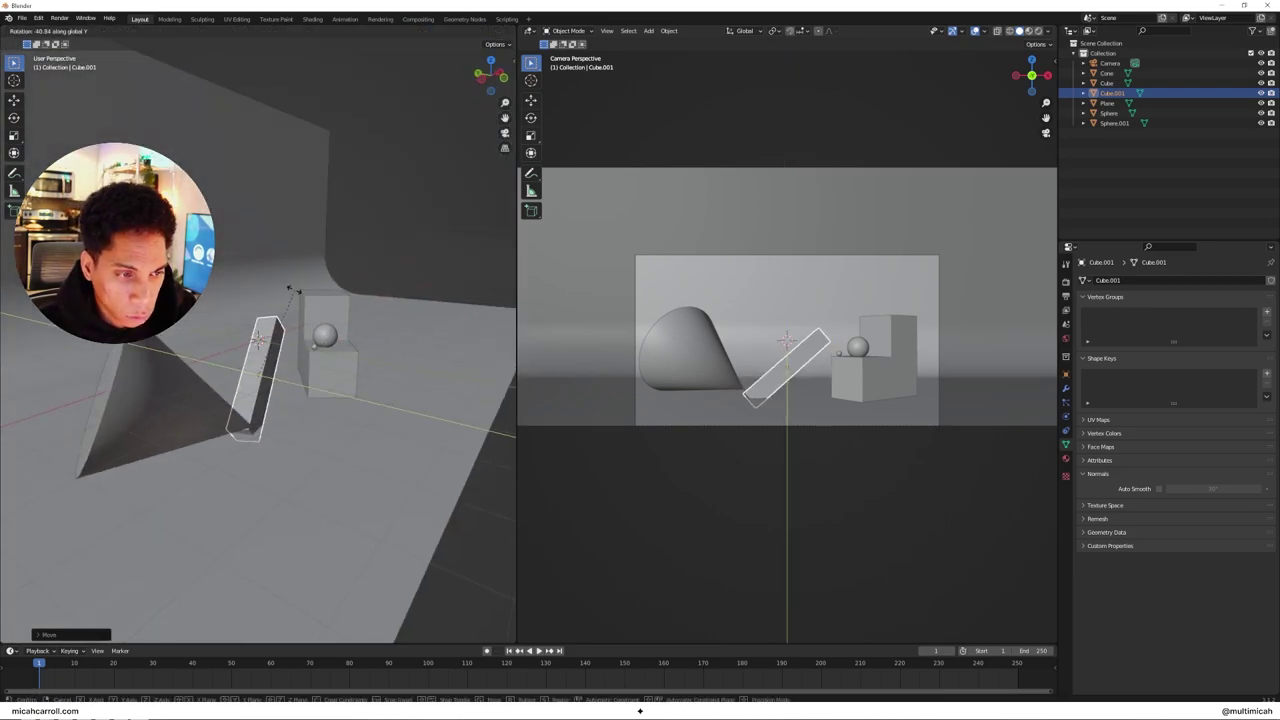
left_click(300, 285)
middle_click_drag(300, 285, 210, 260)
key("g")
left_click(330, 300)
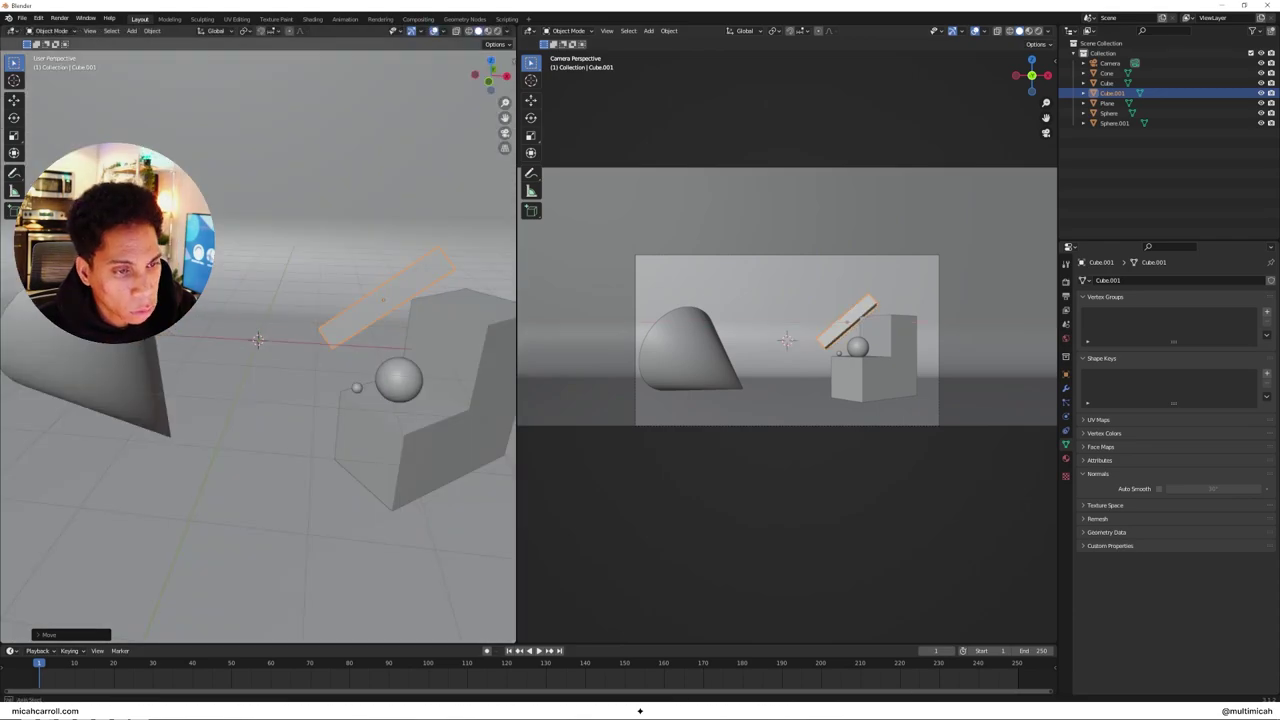
Step: Turn the bar about Z and extrude its lower end face toward the floor so it leans on the L-shaped block
key("r")
key("z")
left_click(440, 200)
middle_click_drag(440, 200, 214, 172)
key("Tab")
left_click(163, 350)
key("e")
middle_click_drag(163, 350, 385, 285)
left_click(160, 420)
key("Tab")
Step: Lower the cone slightly along Z and shift it along X toward the other shapes
left_click(705, 365)
key("s")
right_click(717, 368)
key("g")
key("x")
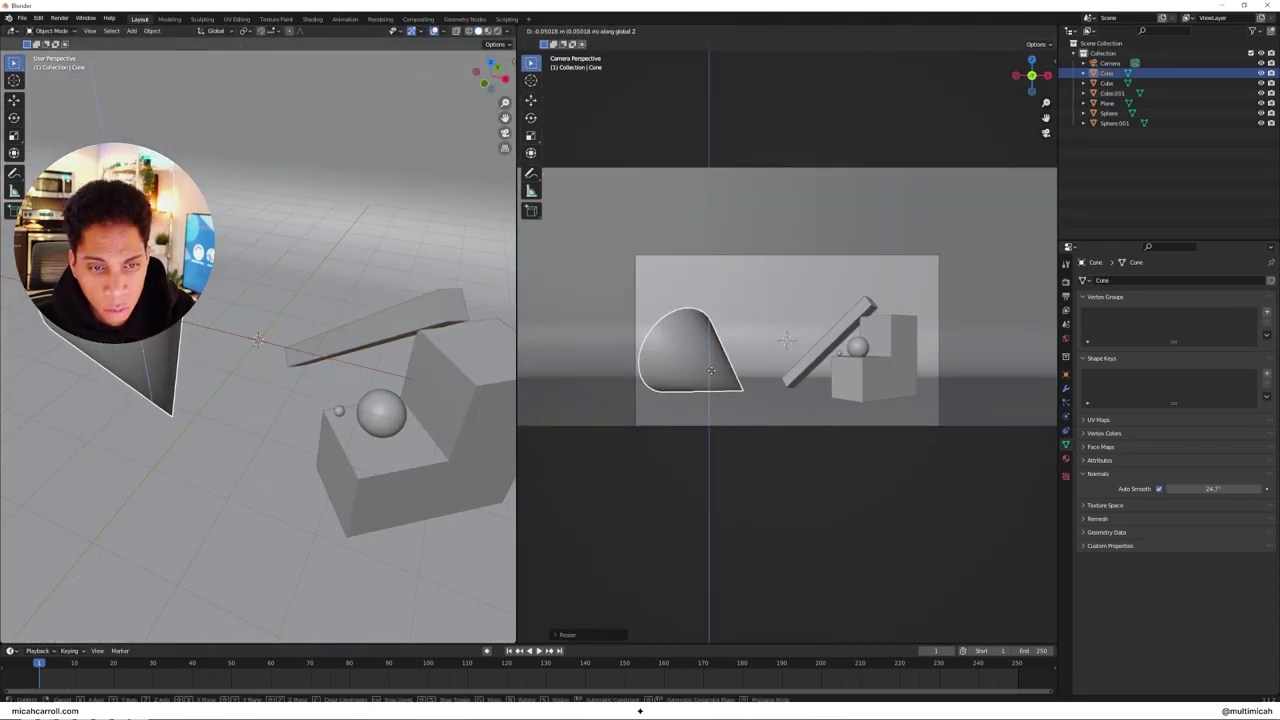
left_click(720, 375)
scroll(215, 300, "down", 10)
middle_click_drag(215, 300, 275, 272)
key("alt+a")
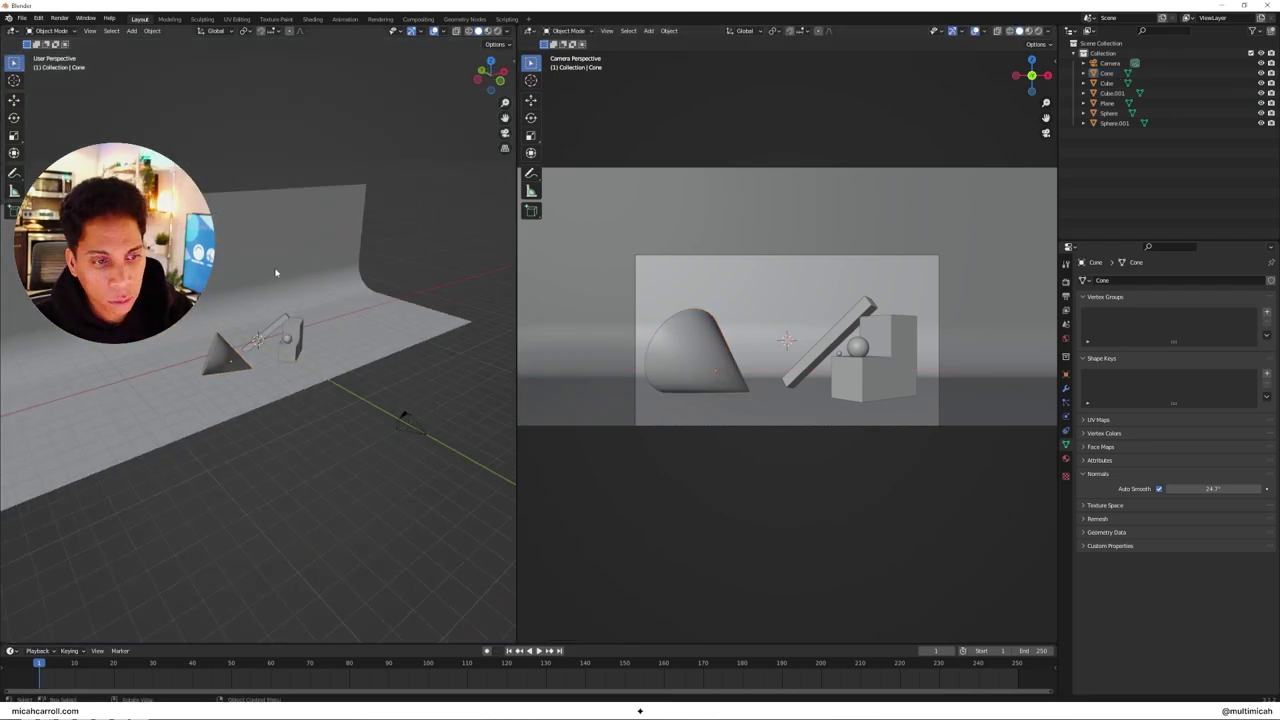
key("shift+a")
mouse_move(275, 269)
key("Escape")
Step: Add a Bevel modifier to the L-shaped block with an amount of about 0.104 m and 10 segments
left_click(873, 380)
middle_click_drag(400, 350, 200, 340)
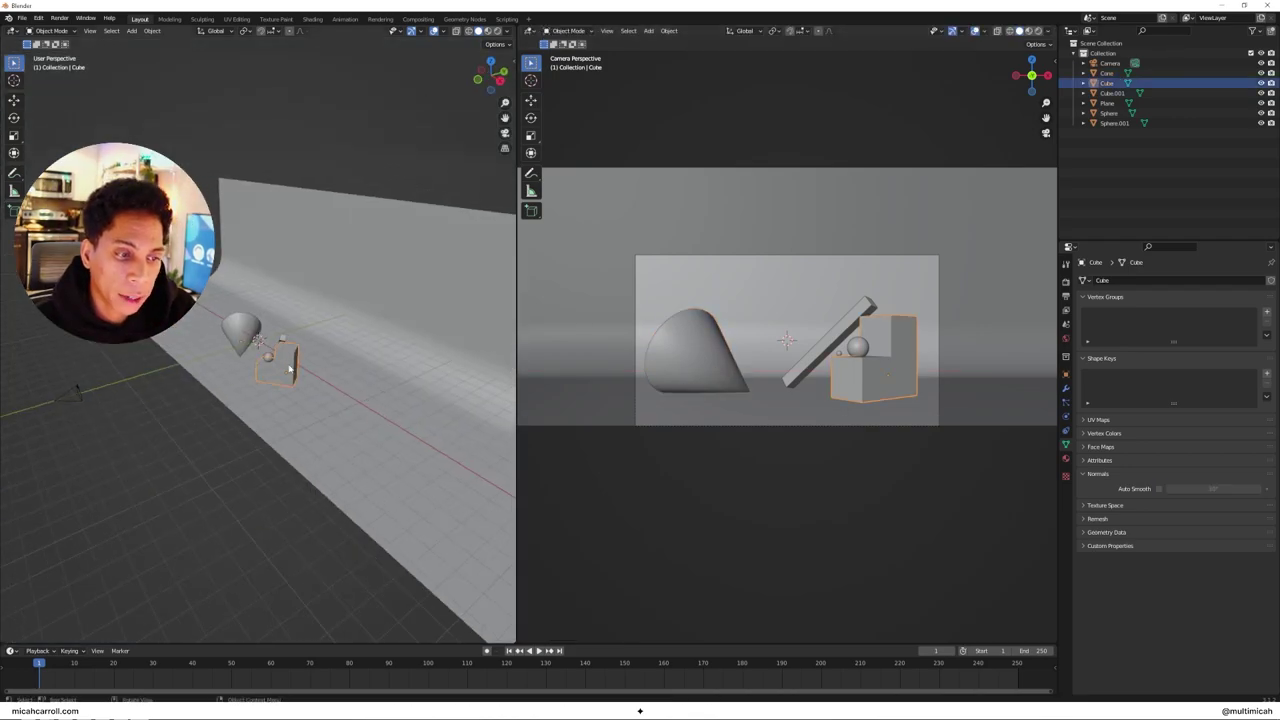
scroll(290, 350, "up", 6)
left_click(1066, 388)
left_click(1176, 280)
left_click(1077, 324)
middle_click_drag(300, 380, 380, 390)
scroll(632, 376, "up", 1)
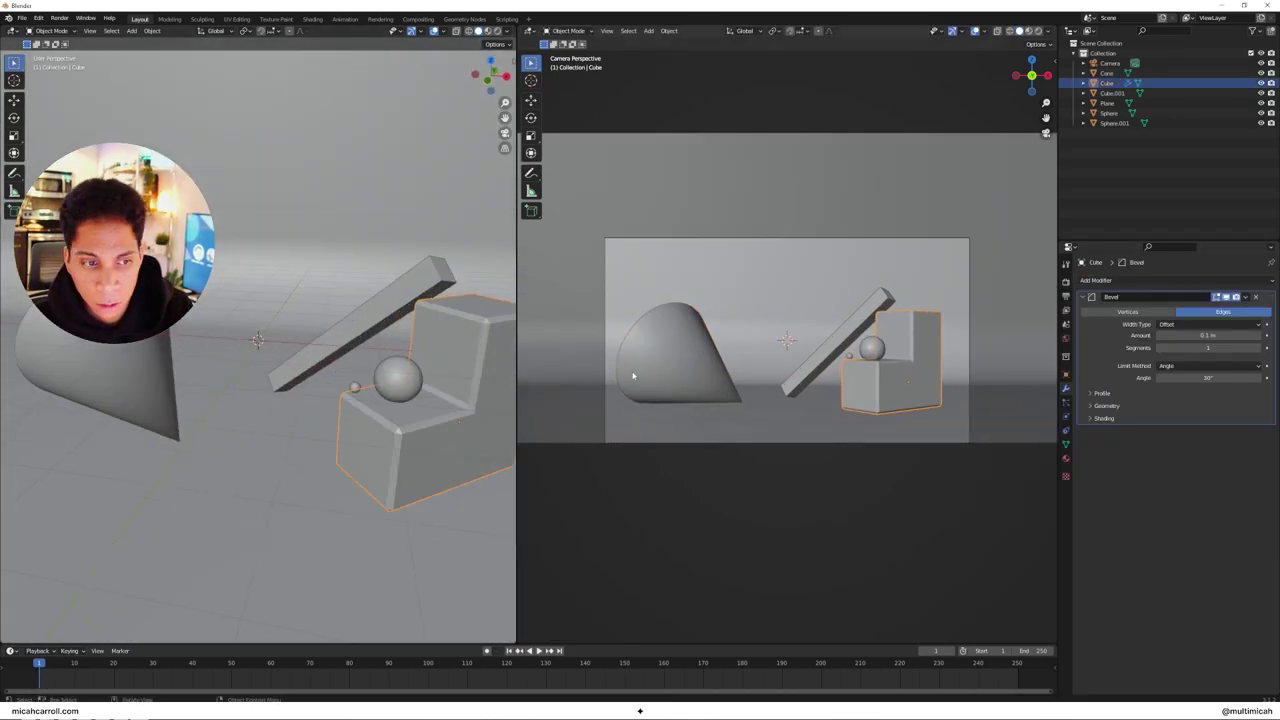
mouse_move(1208, 335)
left_mouse_down()
mouse_move(1190, 335)
mouse_move(1214, 335)
left_mouse_up()
left_click(1256, 347)
left_click(1256, 347)
Step: Add a Bevel modifier to the leaning bar with an amount of 0.1 m and a higher segment count
left_click(866, 313)
left_click(1176, 280)
left_click(1077, 324)
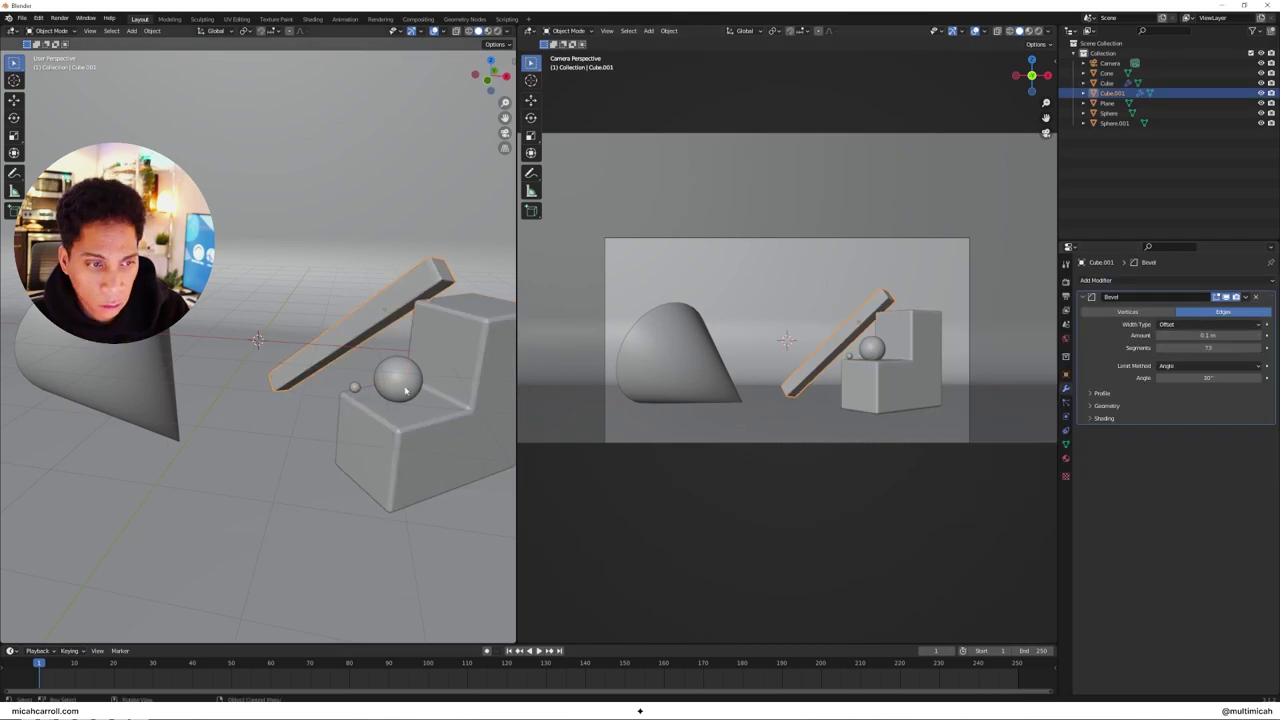
Step: Select the backdrop plane, split the camera viewport into two stacked areas and turn the lower one into a Shader Editor
left_click(408, 350)
scroll(408, 354, "down", 3)
middle_click_drag(300, 405, 363, 429)
right_click(575, 643)
left_click(585, 653)
left_click(545, 328)
left_click(527, 334)
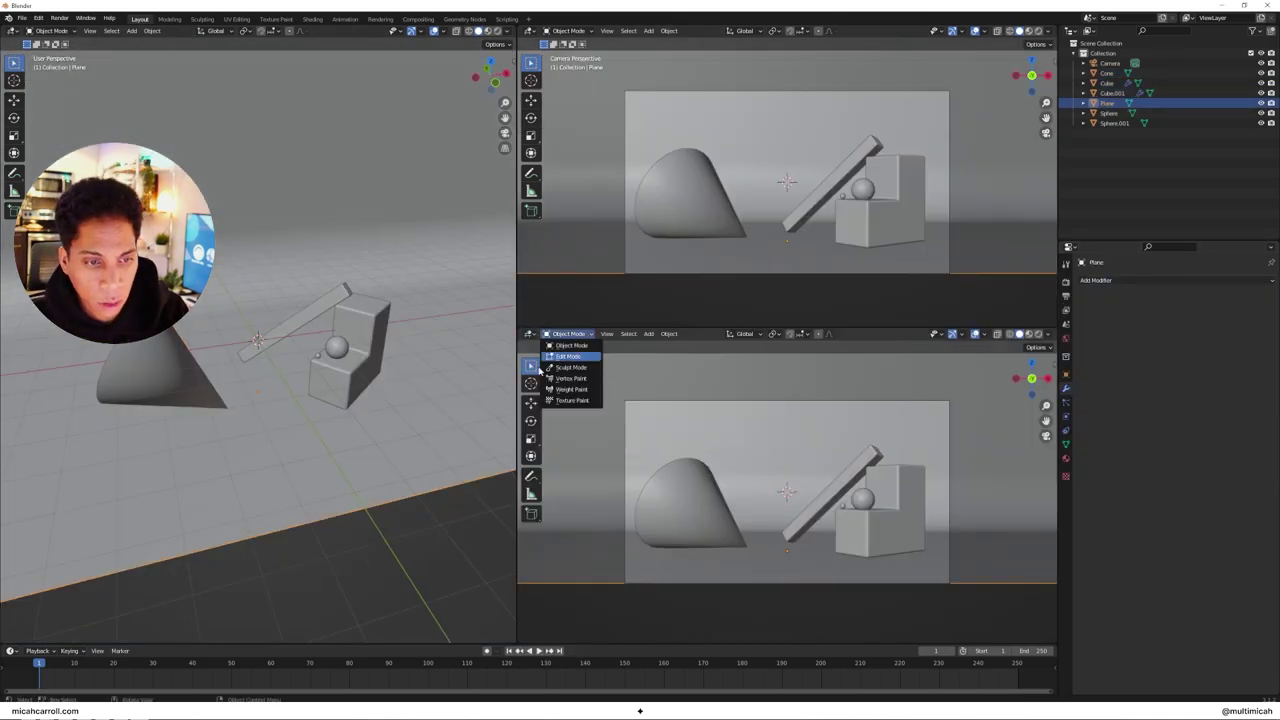
left_click(568, 426)
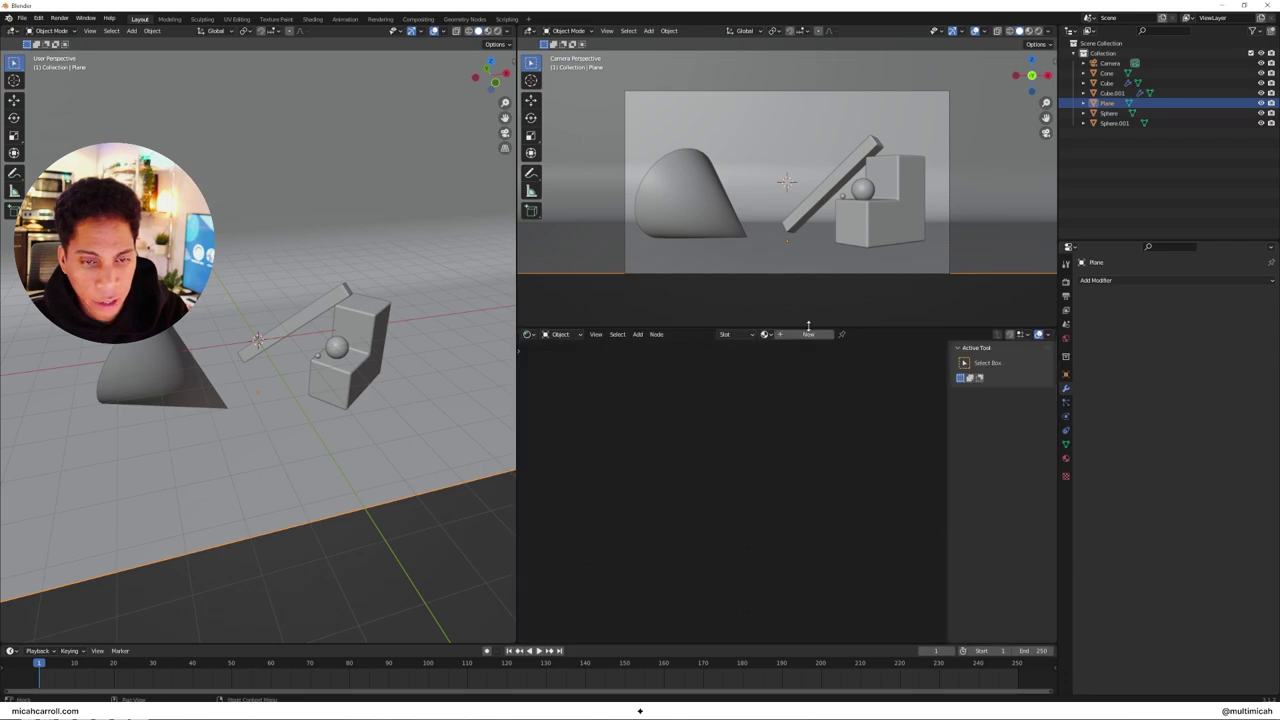
Step: Show the camera view in Material Preview and give the backdrop a new material with a pale green Base Color
key("z")
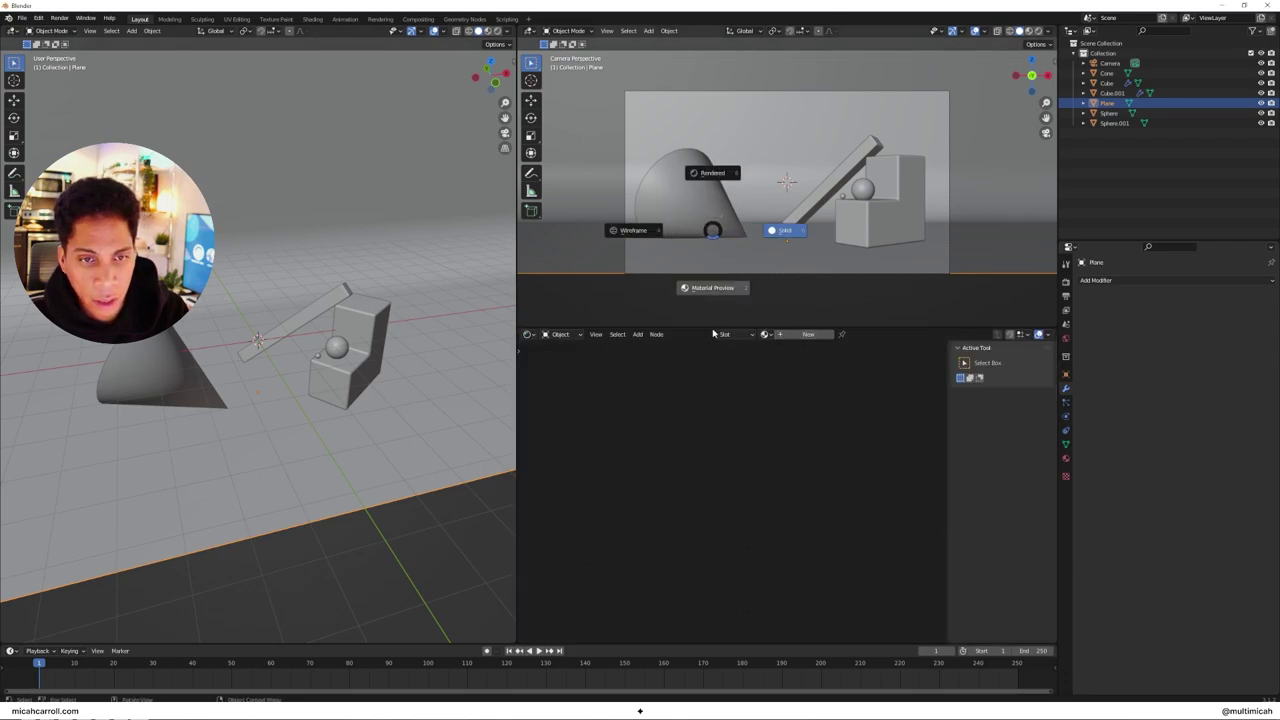
left_click(709, 286)
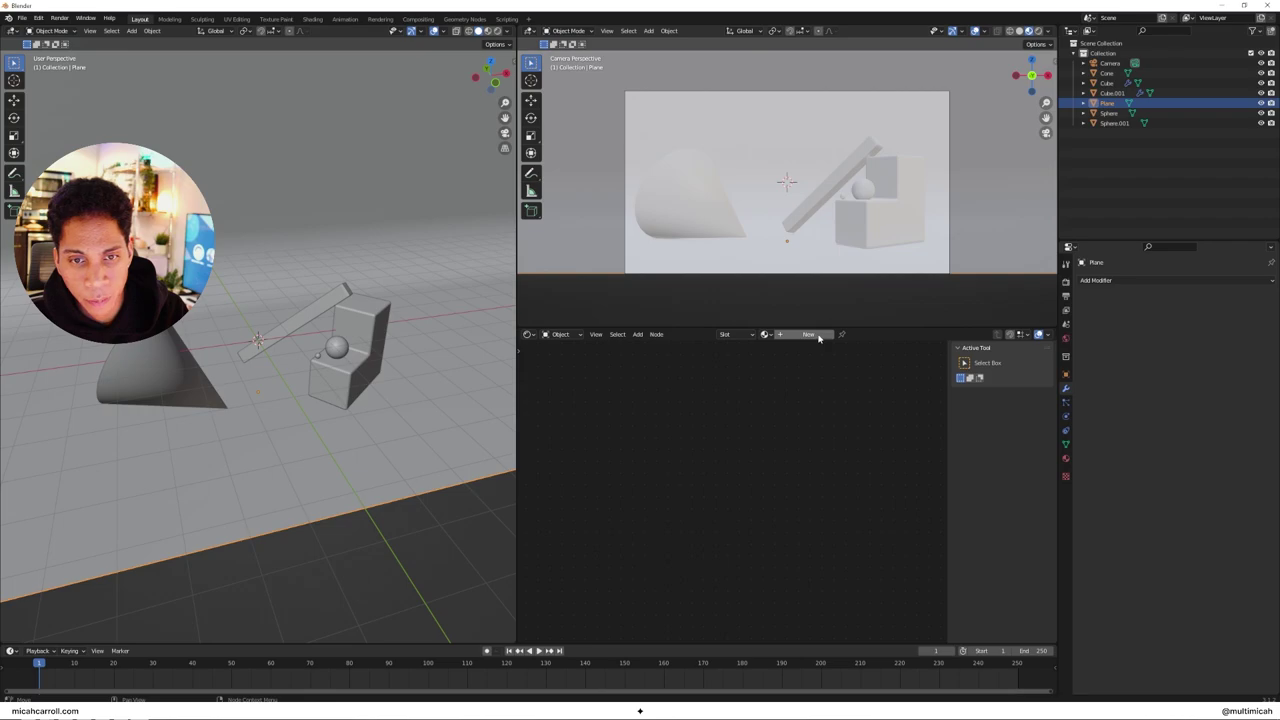
left_click(812, 335)
scroll(842, 541, "up", 4)
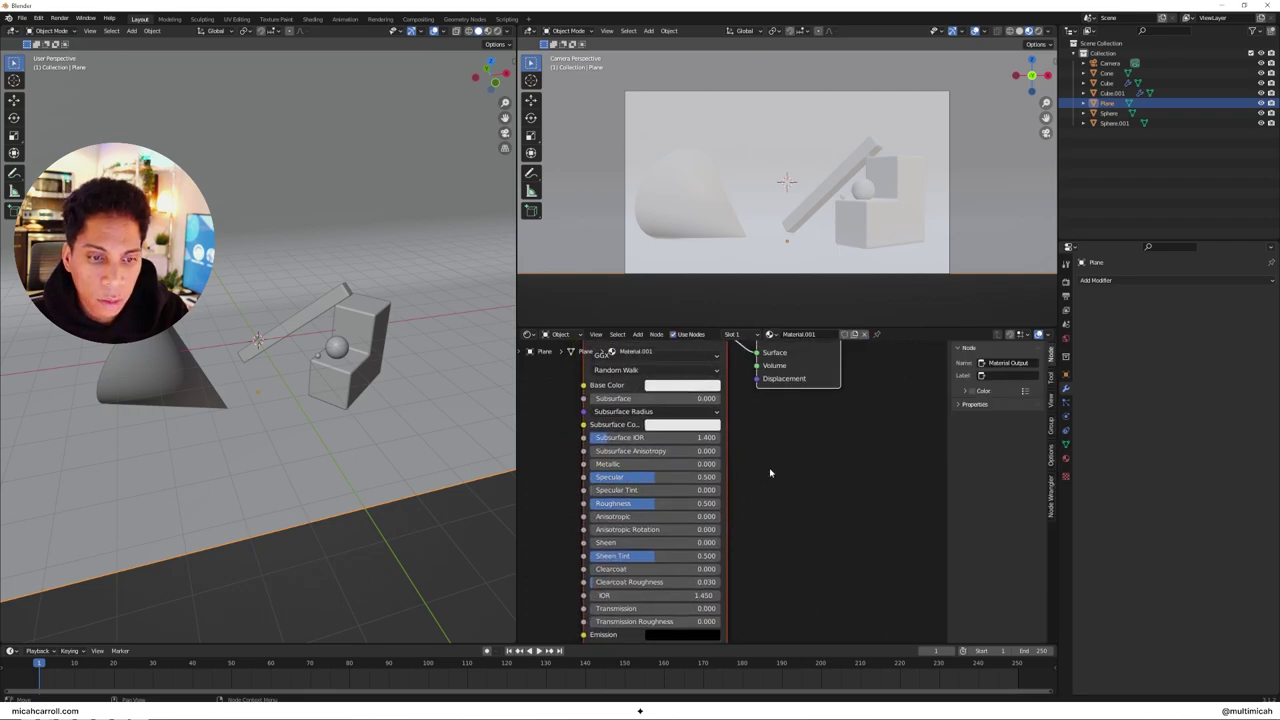
scroll(764, 468, "down", 2)
scroll(778, 451, "up", 1)
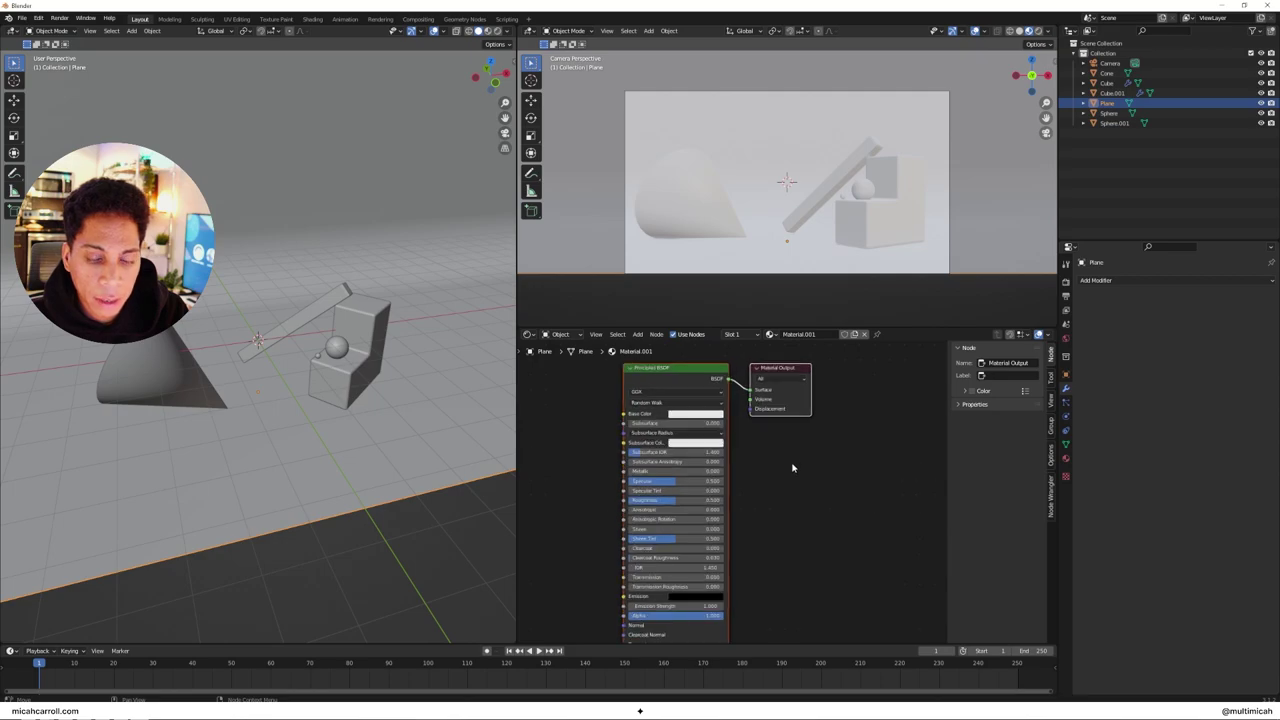
left_click(701, 414)
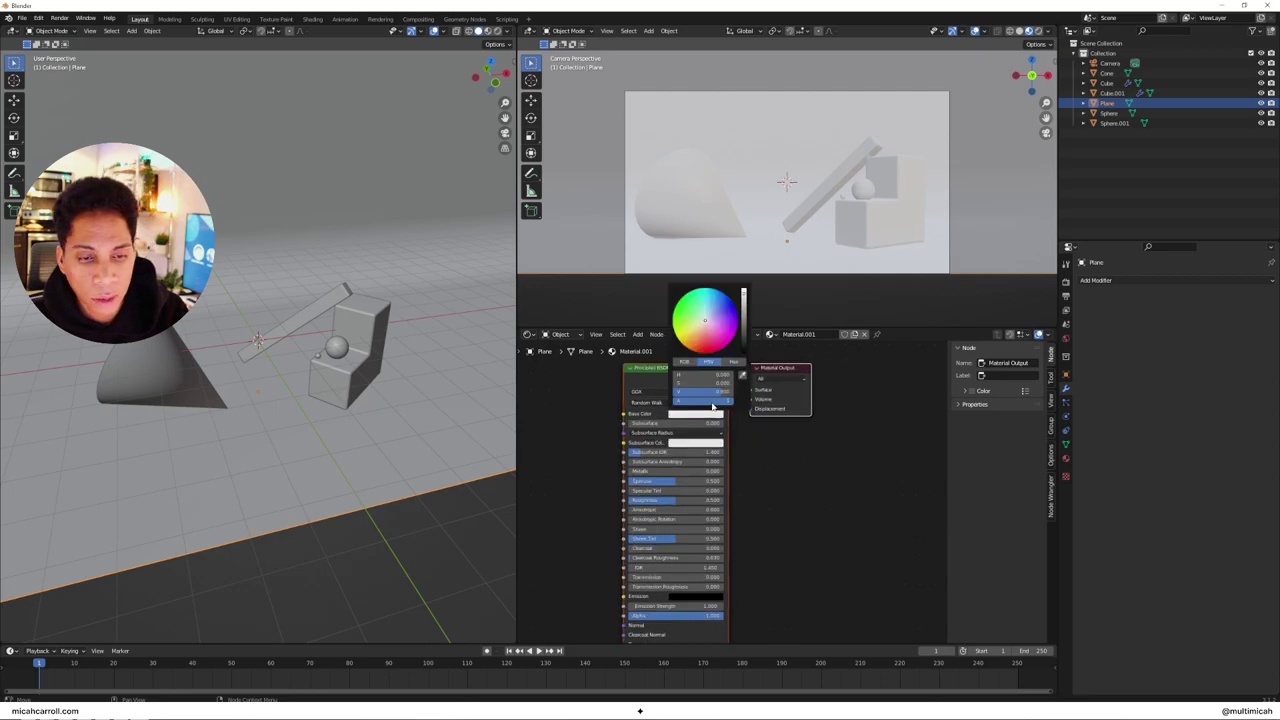
mouse_move(717, 328)
left_mouse_down()
mouse_move(730, 325)
mouse_move(700, 308)
mouse_move(718, 327)
mouse_move(701, 326)
left_mouse_up()
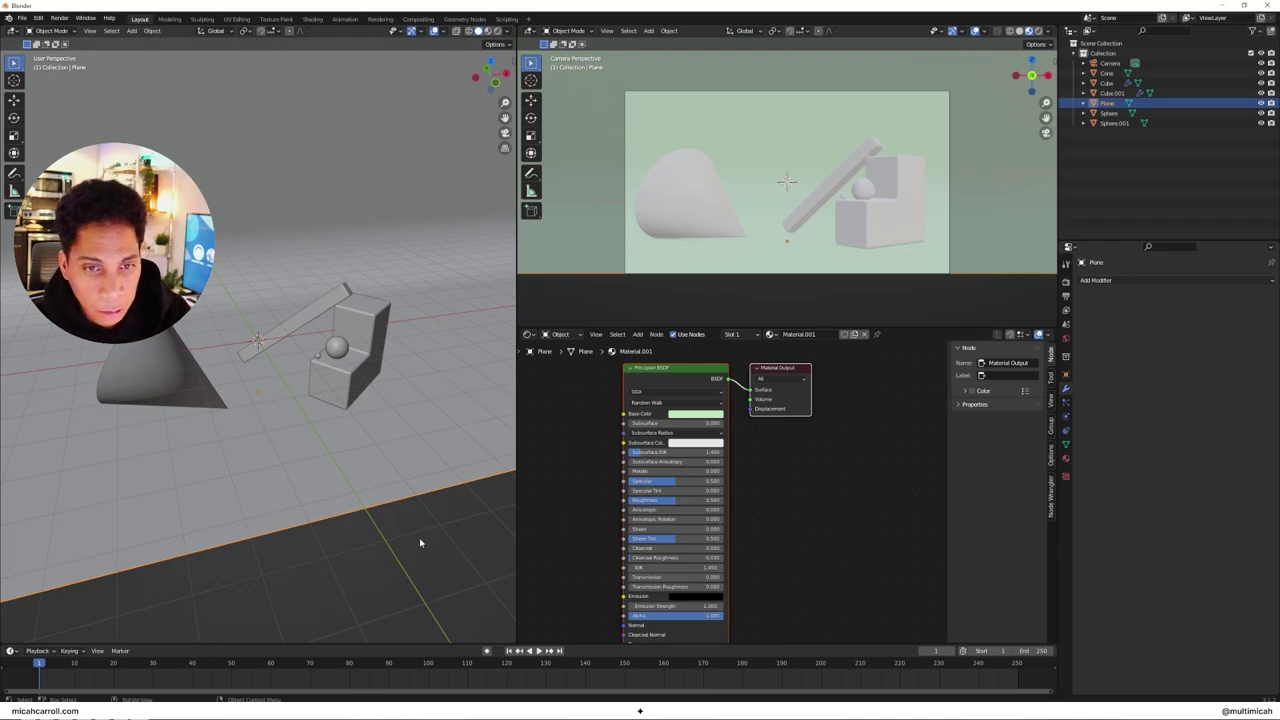
Step: Give the leaning bar a new material named "wax-material - 001" with Subsurface set to 1.000
left_click(291, 325)
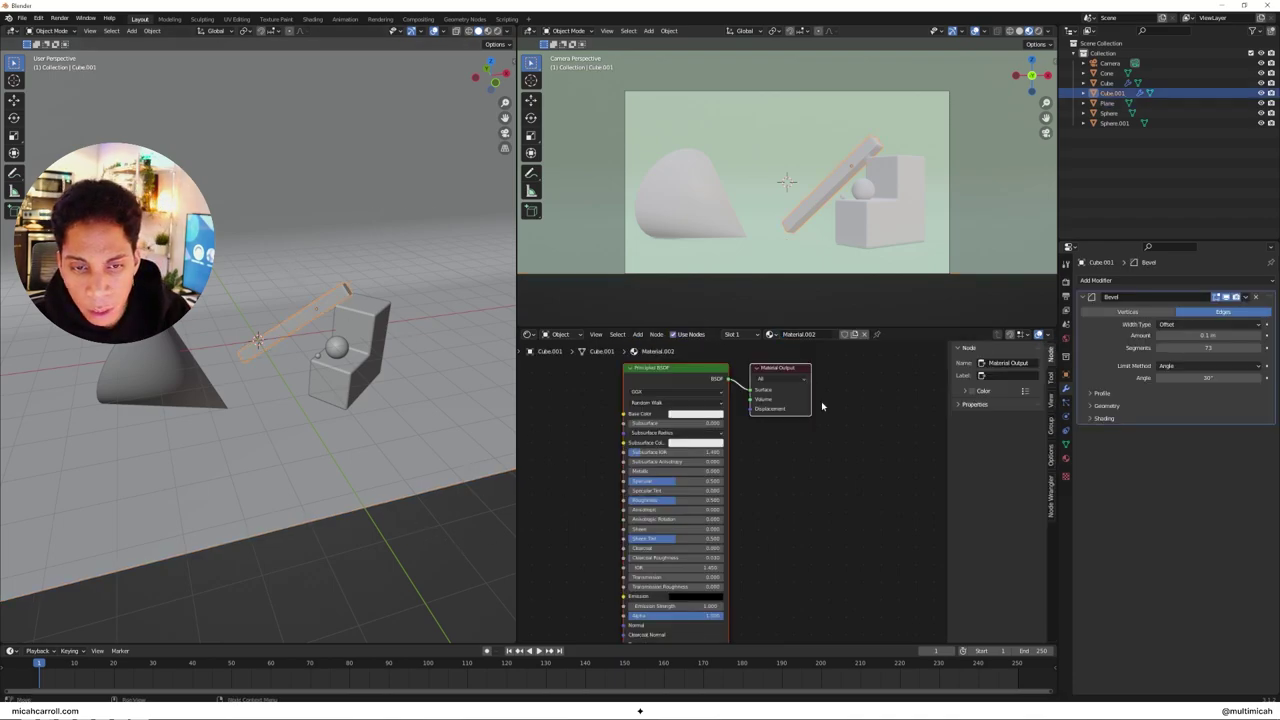
left_click(813, 334)
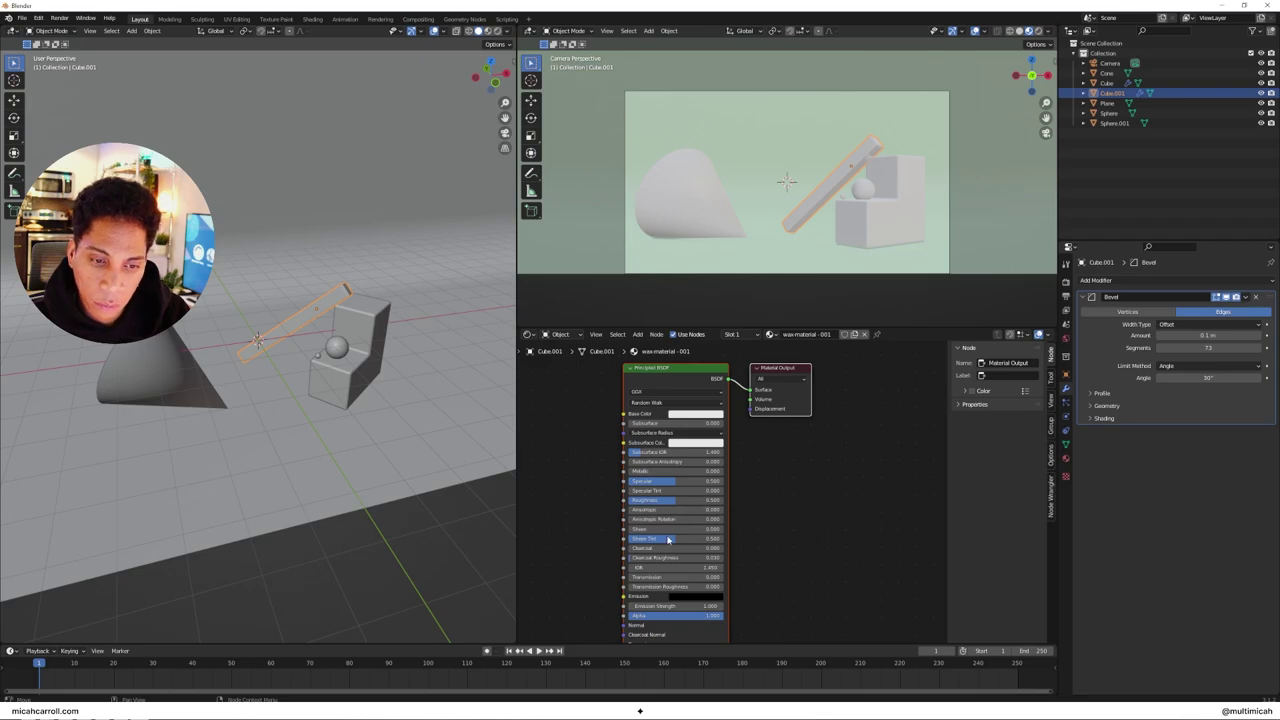
left_click_drag(664, 424, 724, 424)
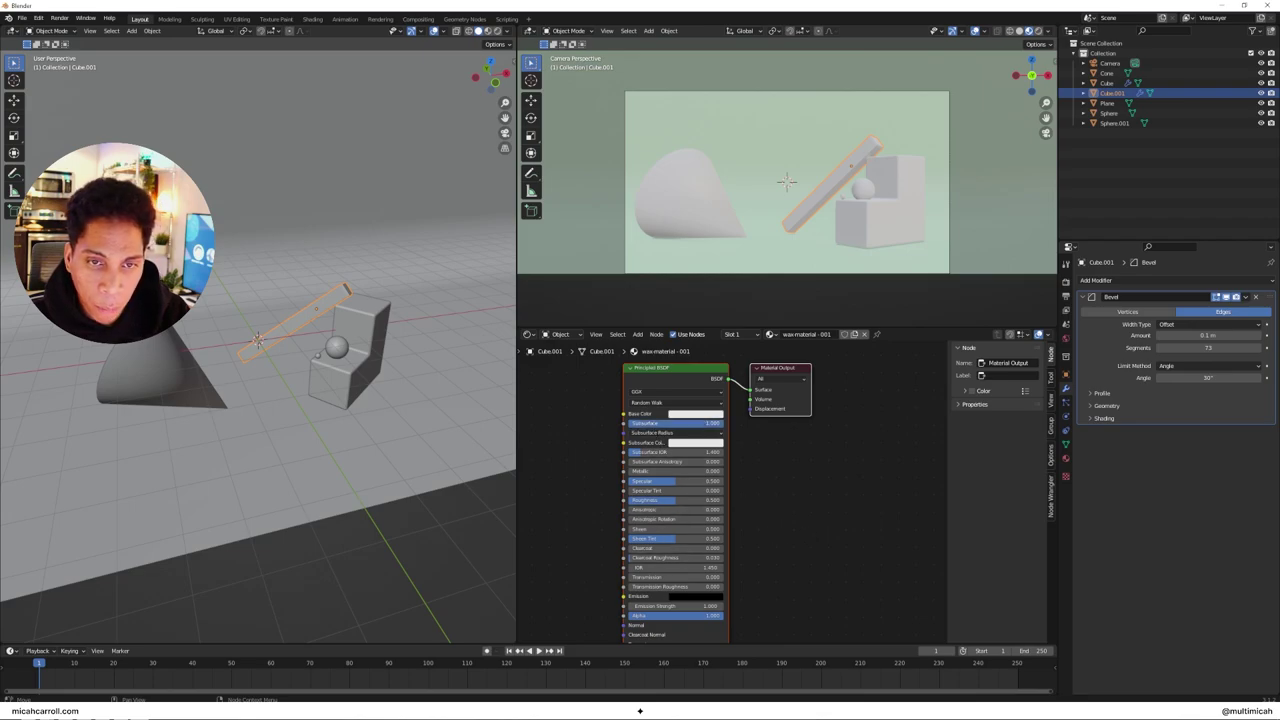
Step: Set the wax material's Subsurface Color to light green and its Roughness to about 0.141
left_click(680, 446)
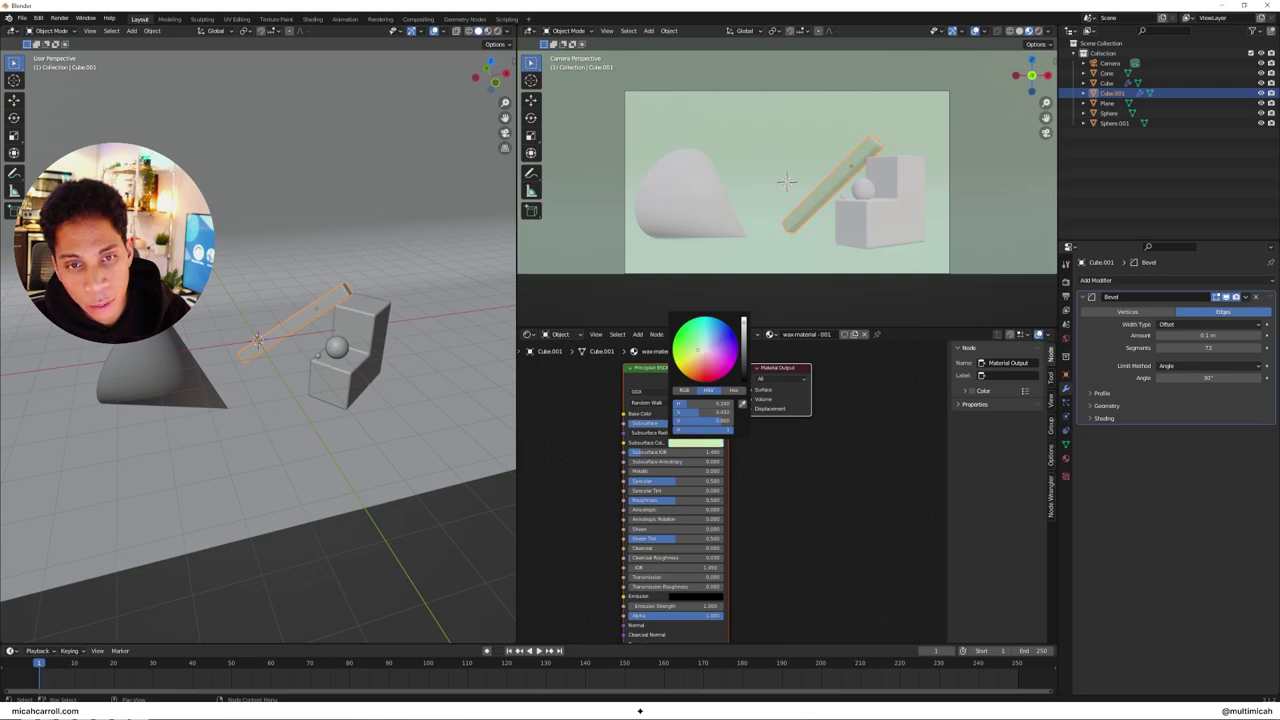
left_click_drag(701, 344, 697, 337)
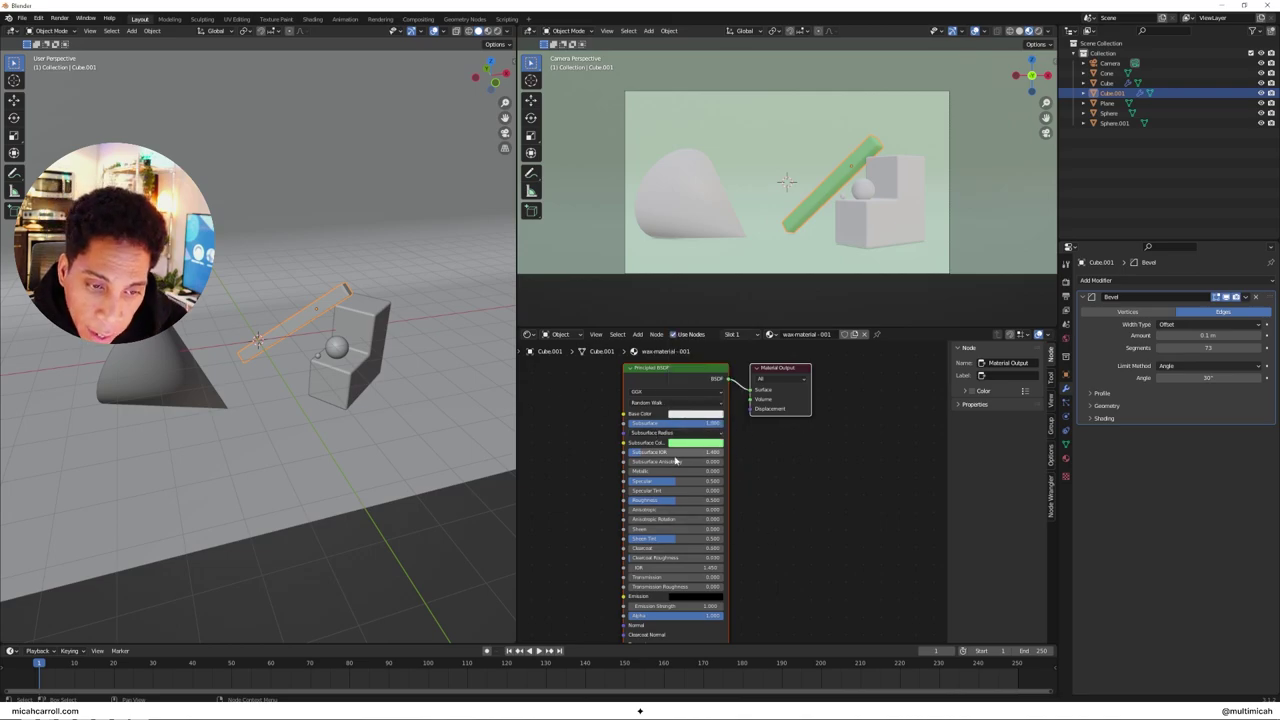
left_click_drag(637, 500, 629, 500)
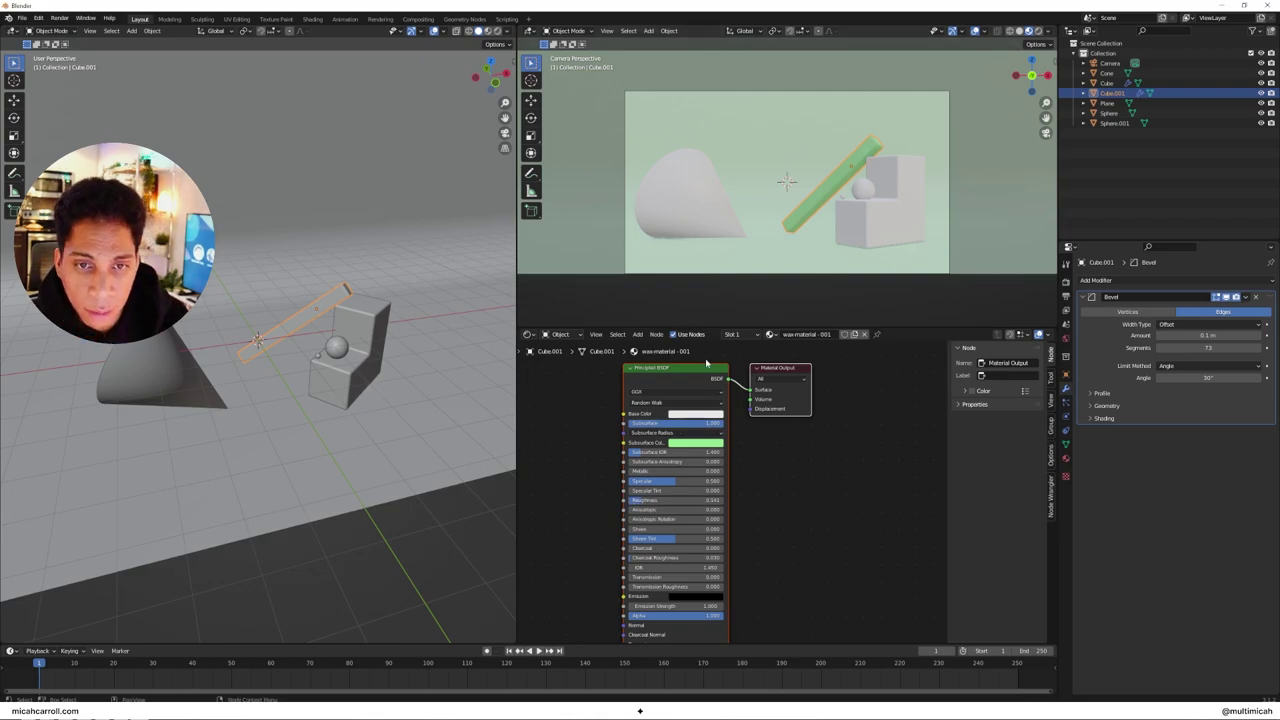
Step: Assign the existing "wax-material - 001" to the cone and the L-shaped block
left_click(713, 215)
left_click(767, 335)
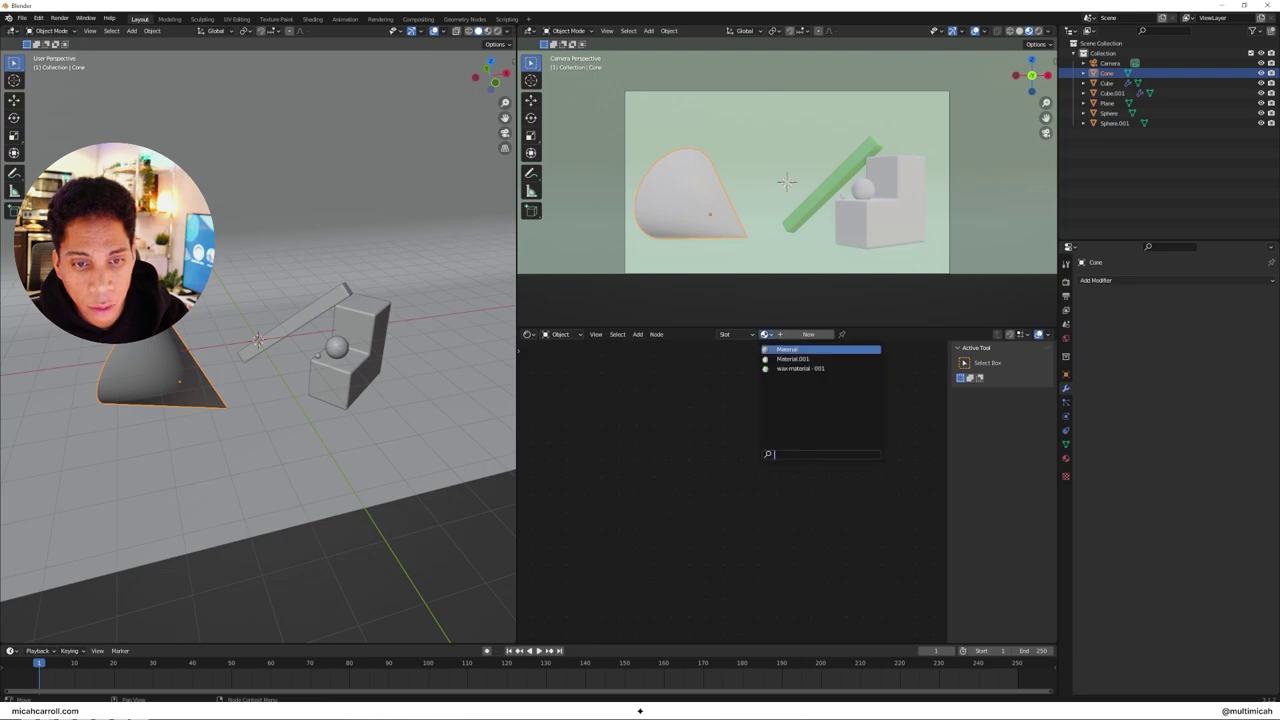
left_click(781, 370)
left_click(885, 203)
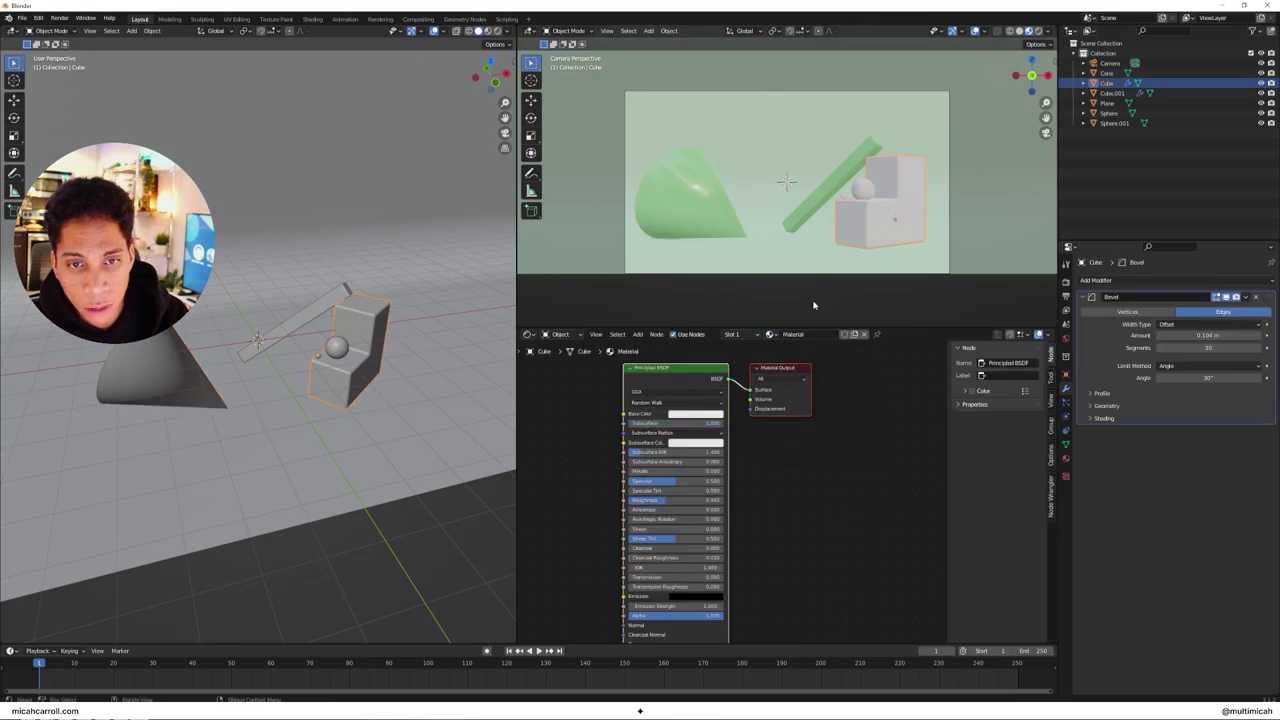
left_click(758, 335)
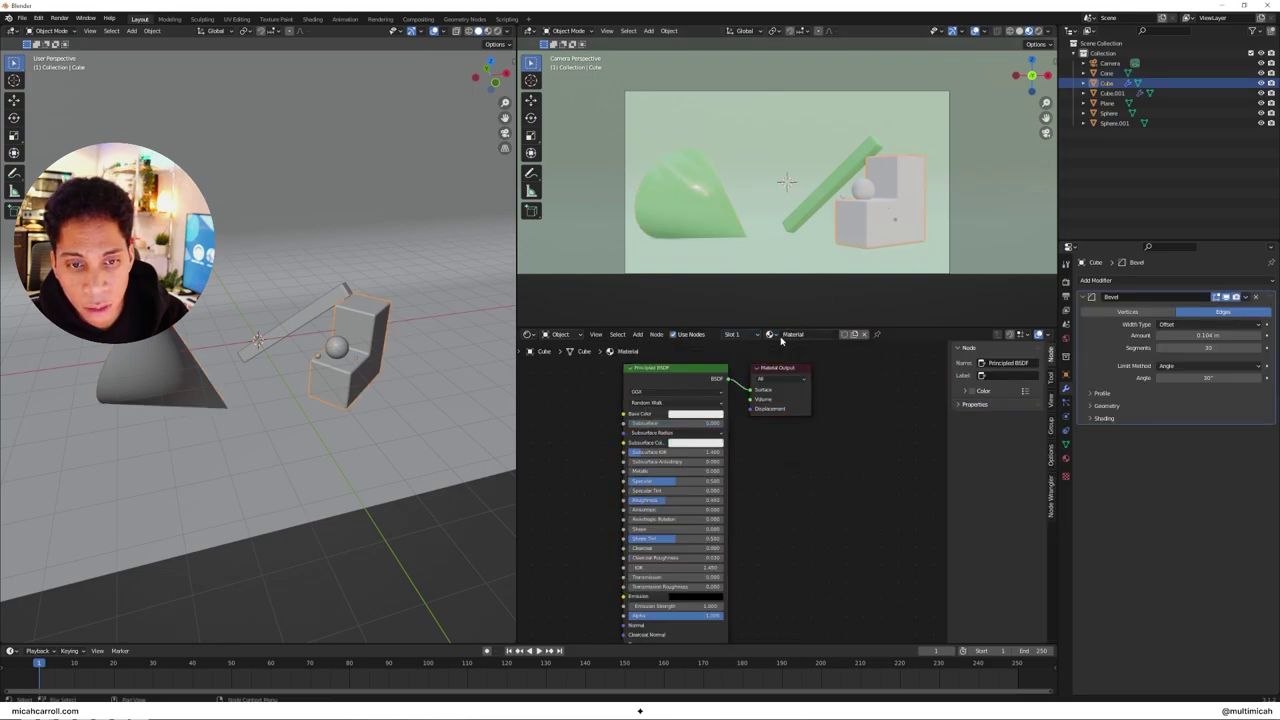
left_click(769, 335)
left_click(800, 369)
Step: Assign "wax-material - 001" to the large and the small sphere
left_click(859, 181)
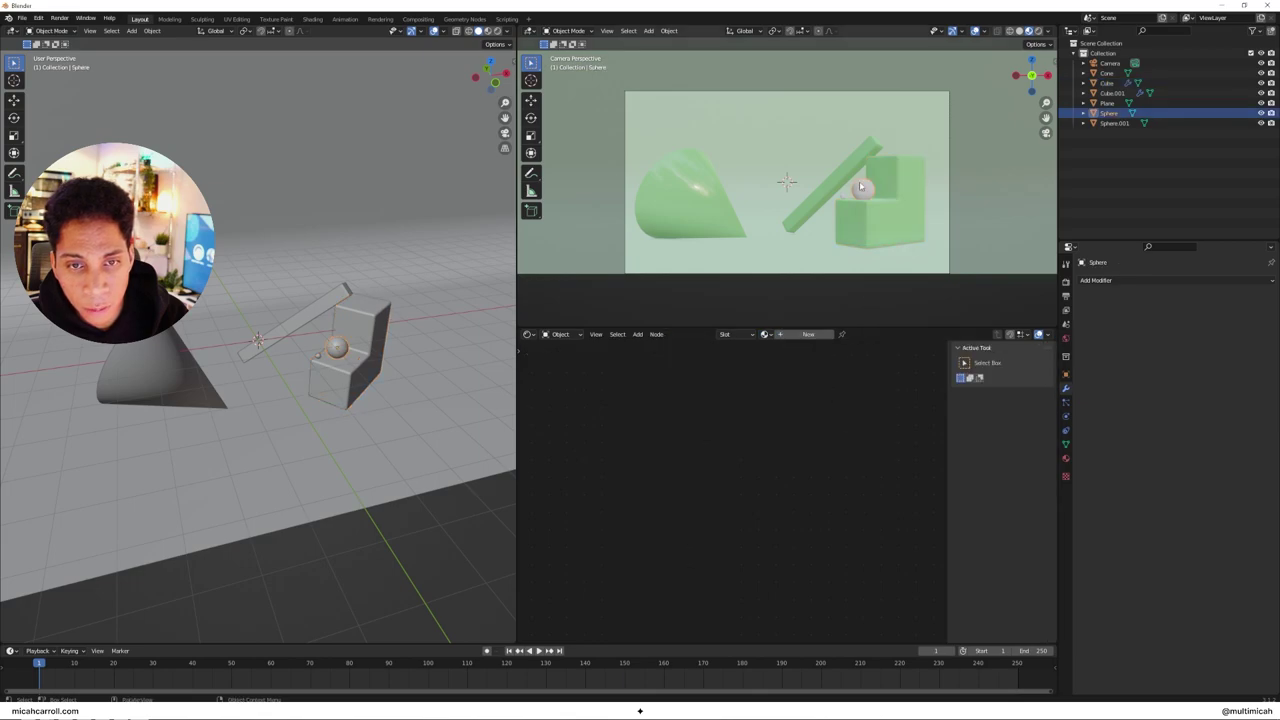
left_click(735, 335)
left_click(765, 334)
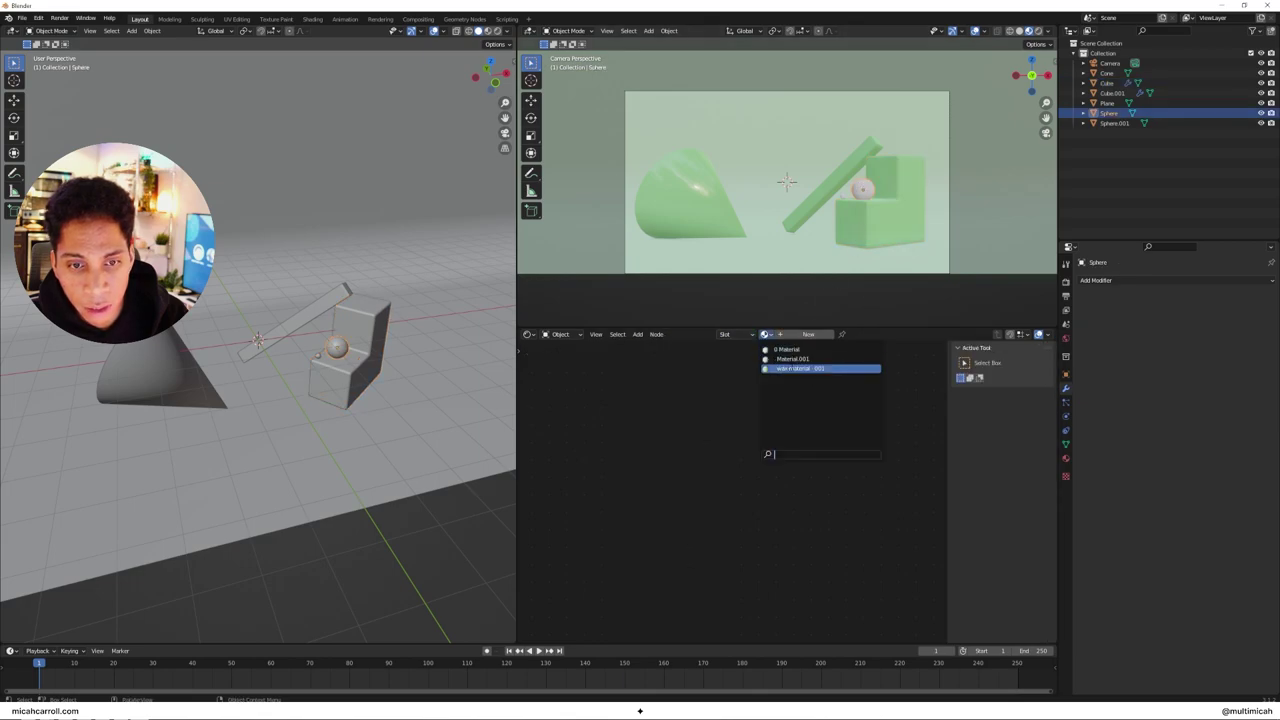
left_click(800, 368)
left_click(845, 200)
left_click(765, 334)
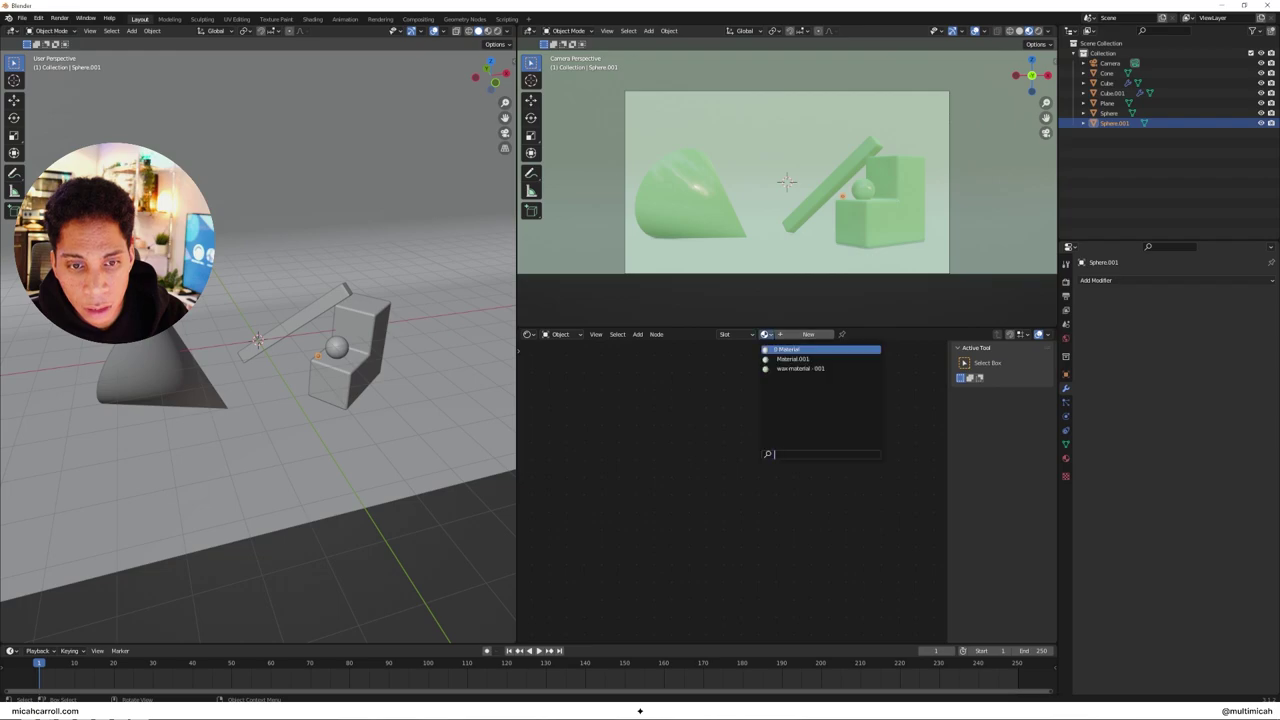
left_click(800, 368)
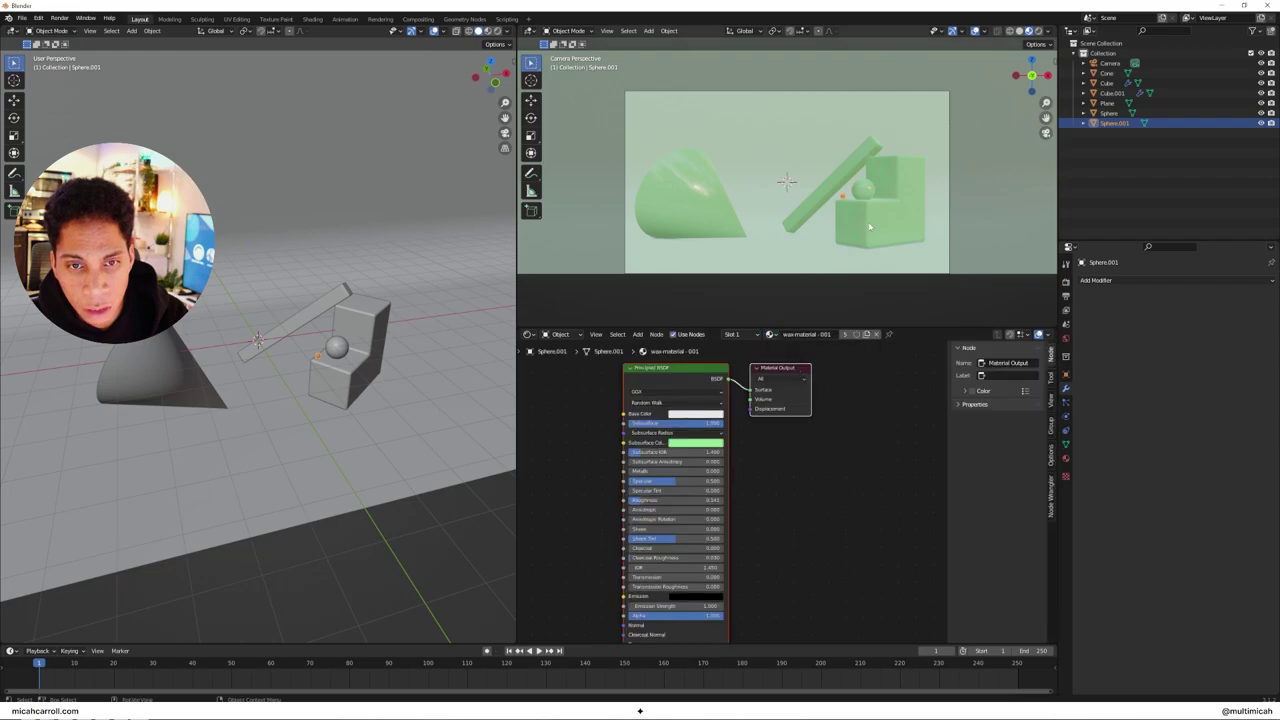
Step: Make the large sphere's wax material a single-user copy and set its Subsurface Color to a more saturated green
left_click(866, 334)
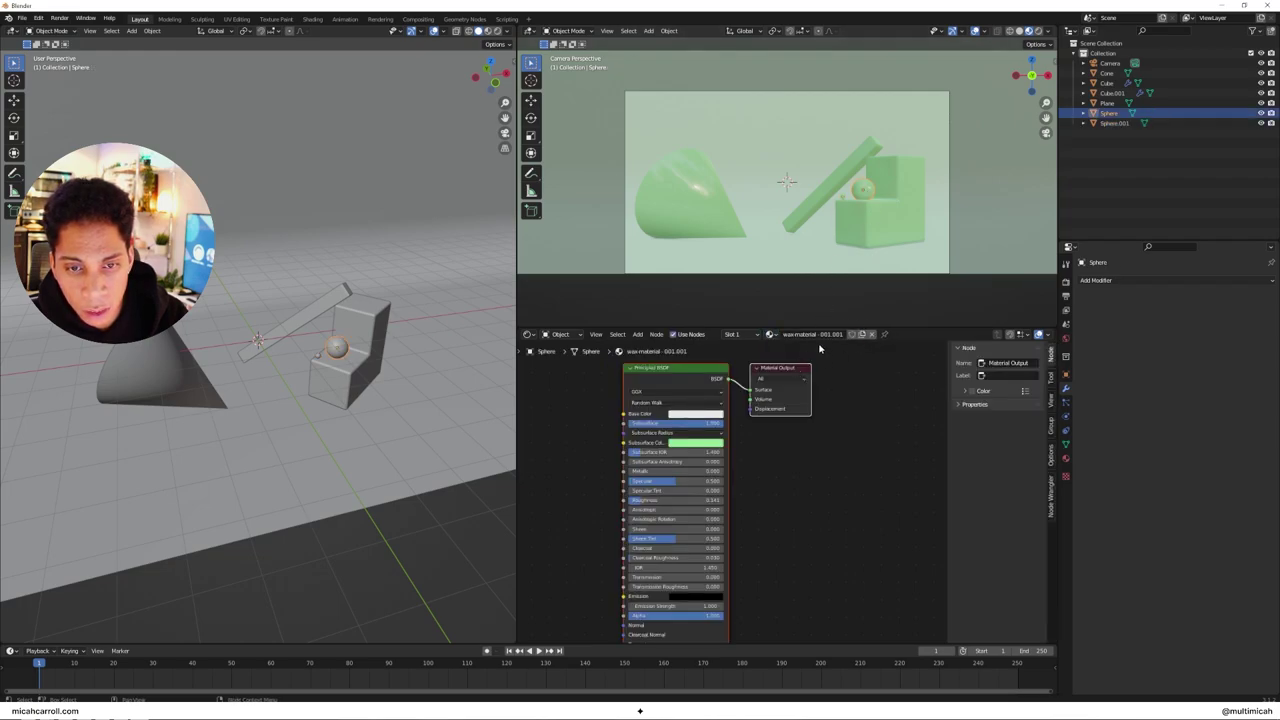
left_click(690, 443)
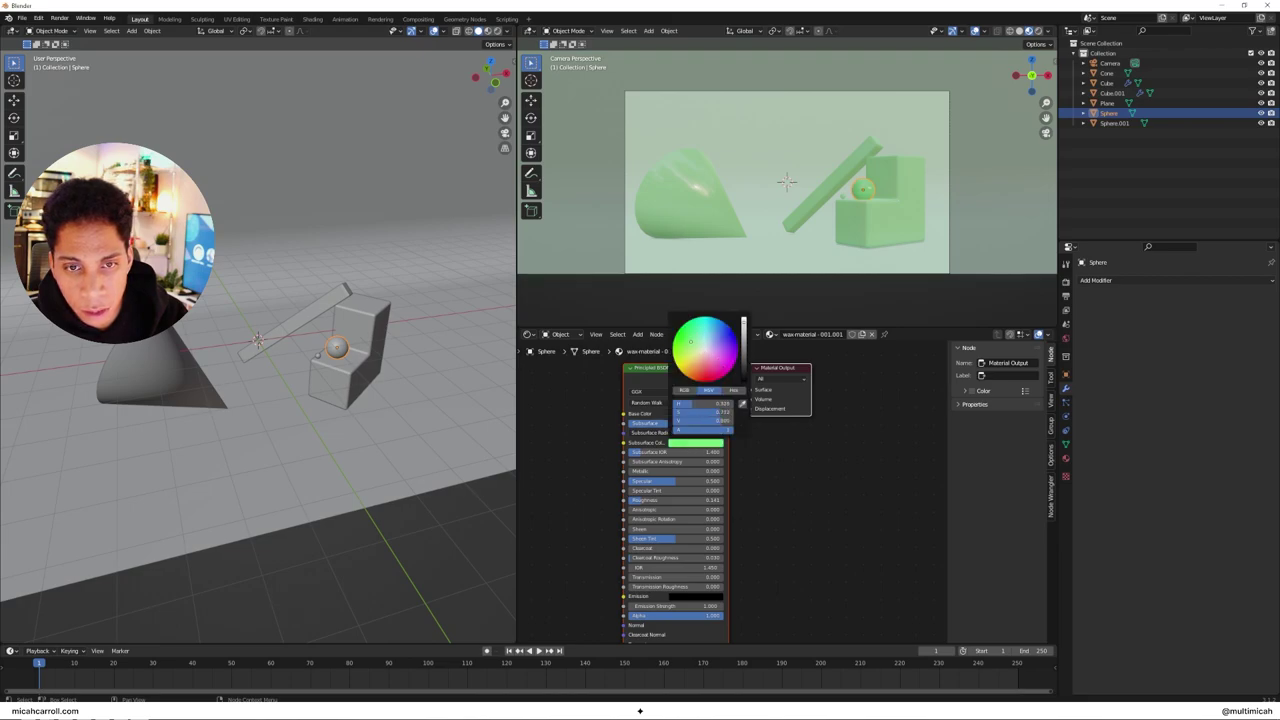
left_click_drag(690, 341, 677, 336)
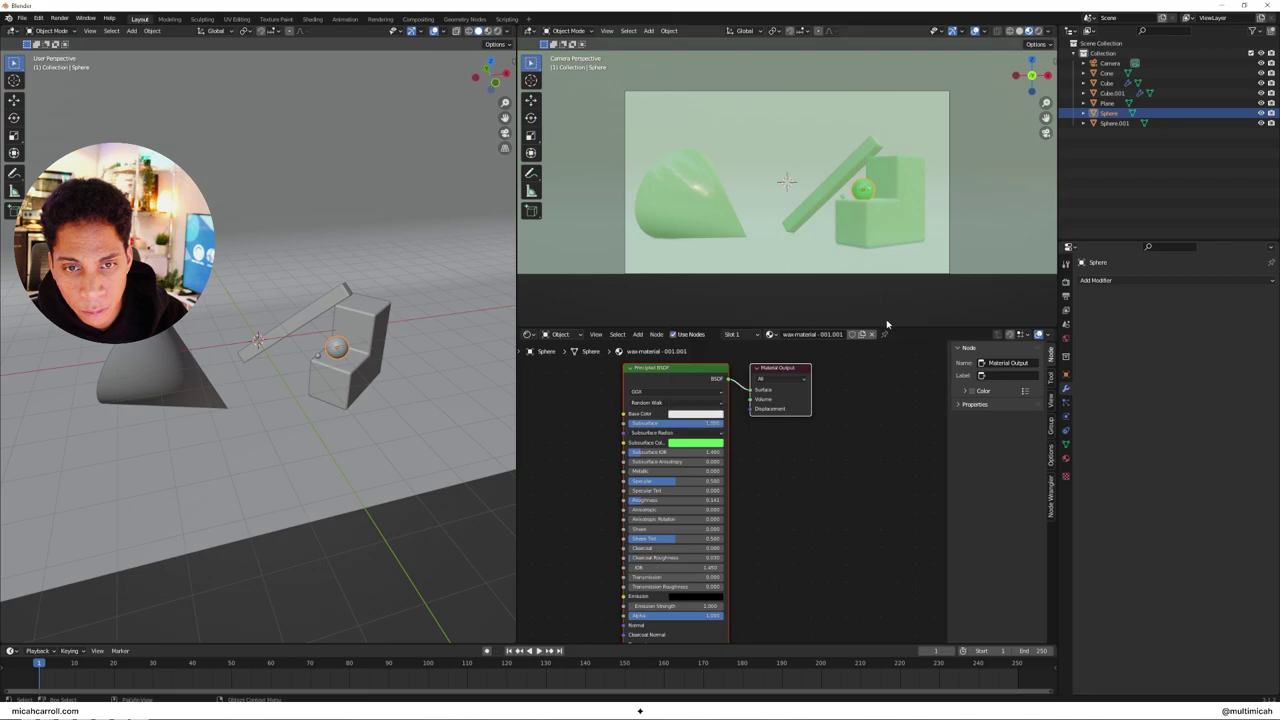
Step: Assign the "wax-material - 001.001" copy to the small sphere and clear the selection
left_click(844, 198)
left_click(771, 334)
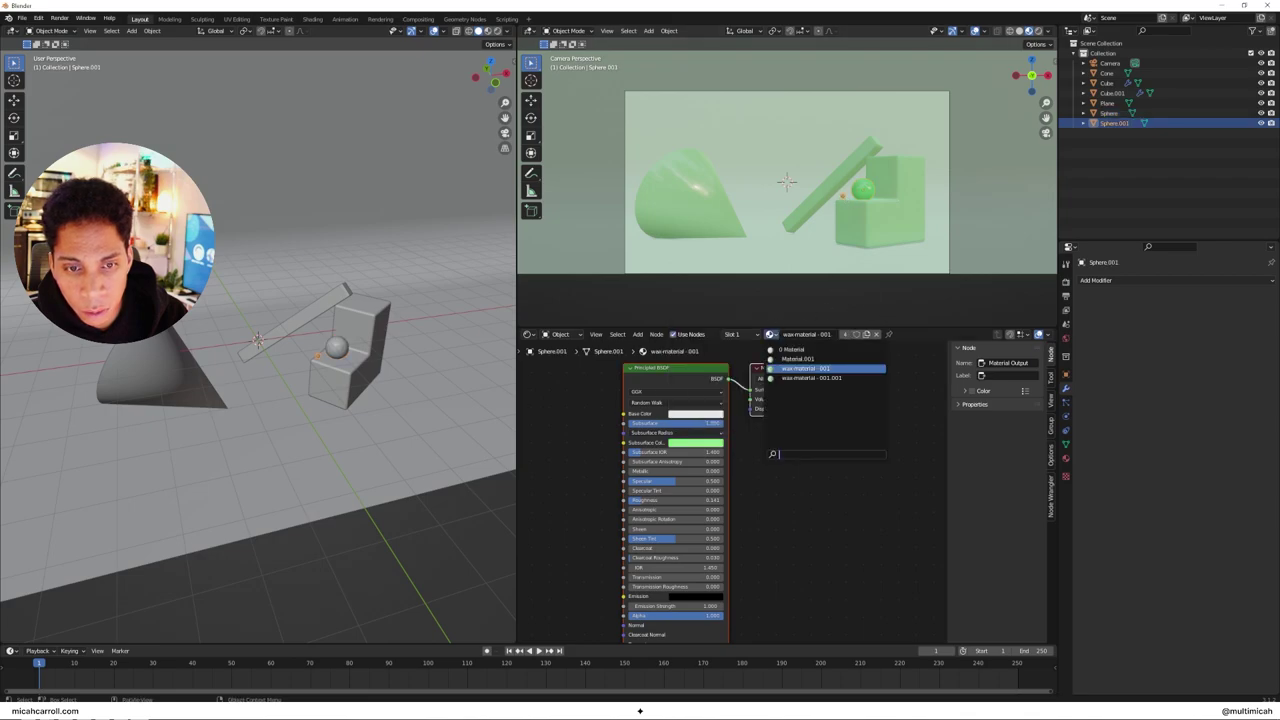
left_click(808, 378)
left_click(925, 288)
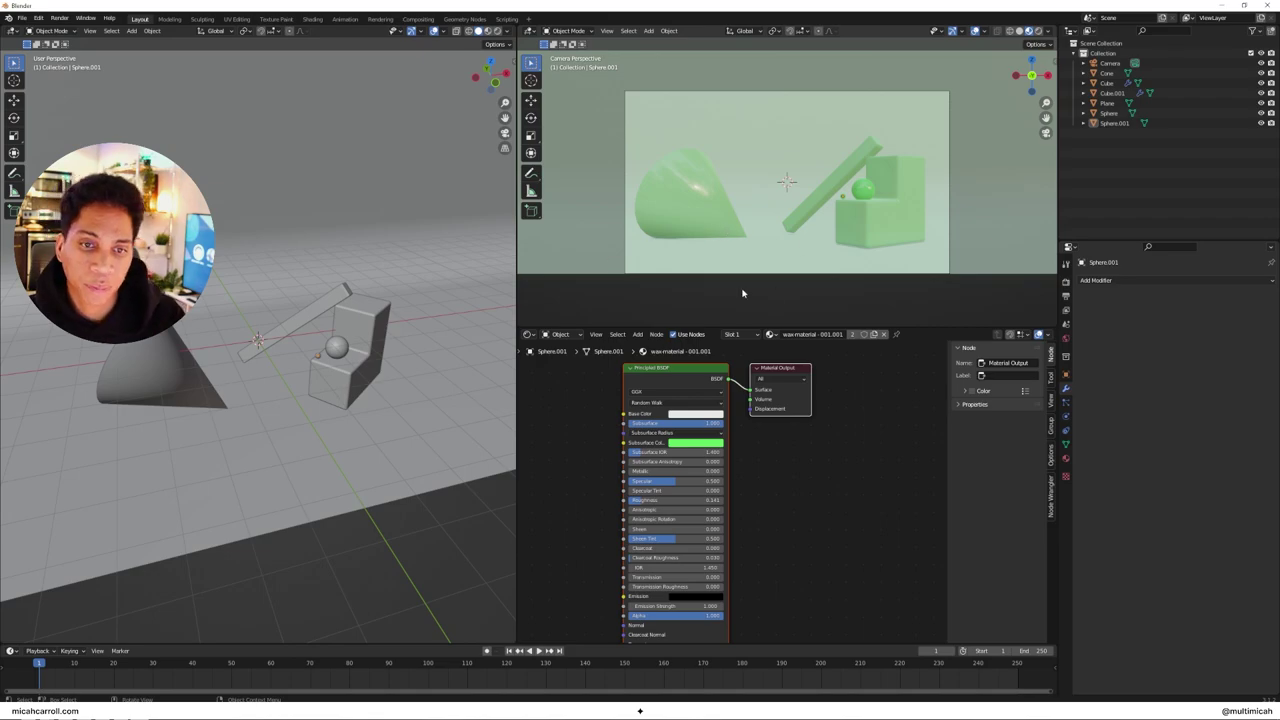
left_click(815, 219)
left_click(848, 295)
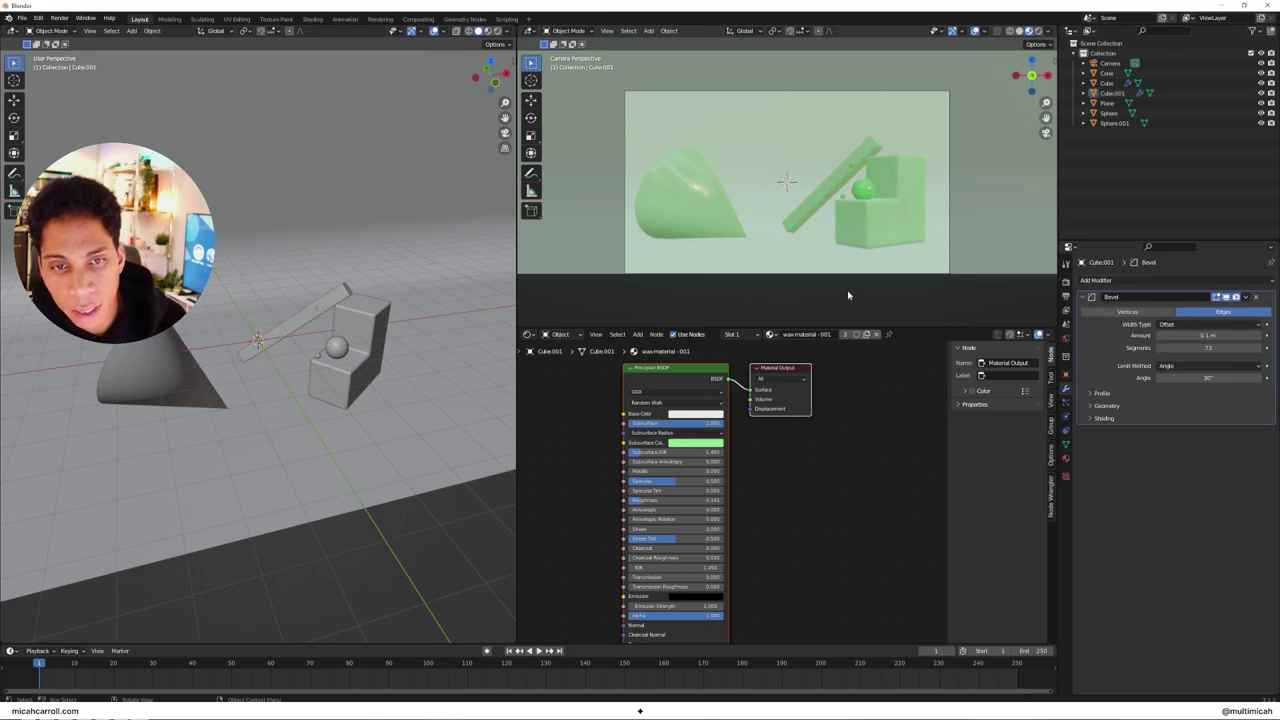
Step: Switch the camera view to Rendered shading
key("z")
left_click(812, 150)
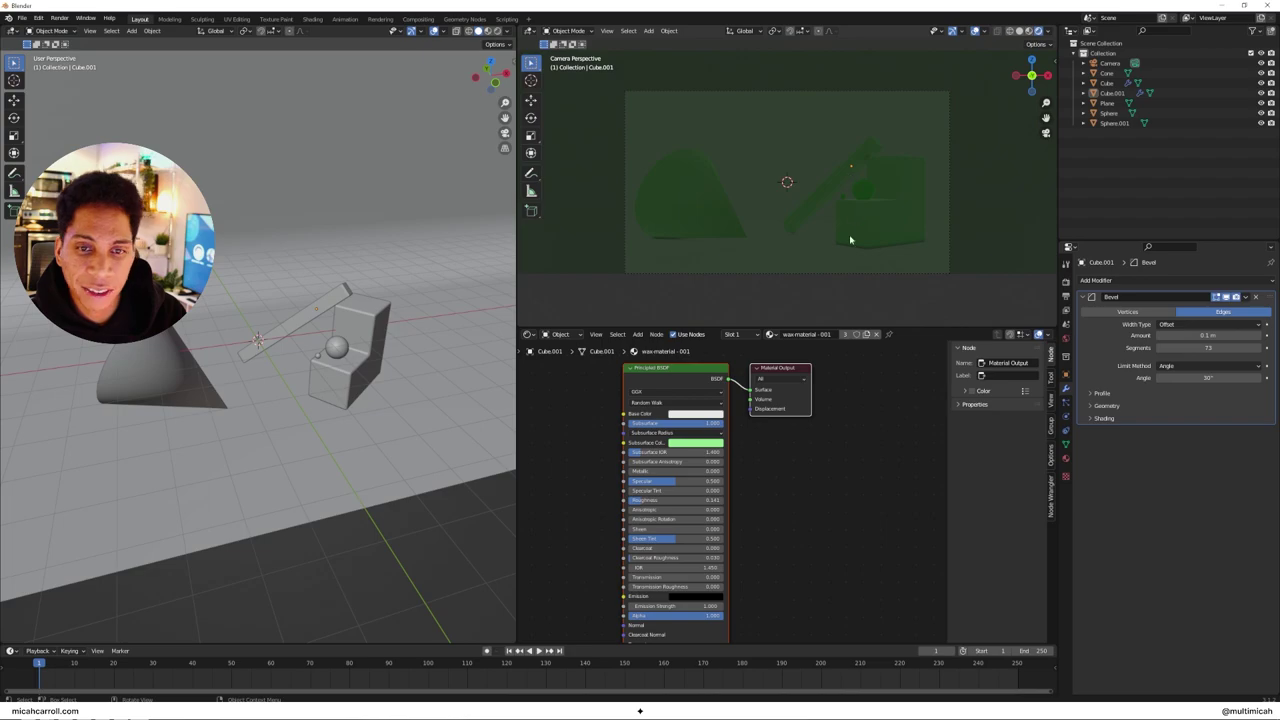
key("z")
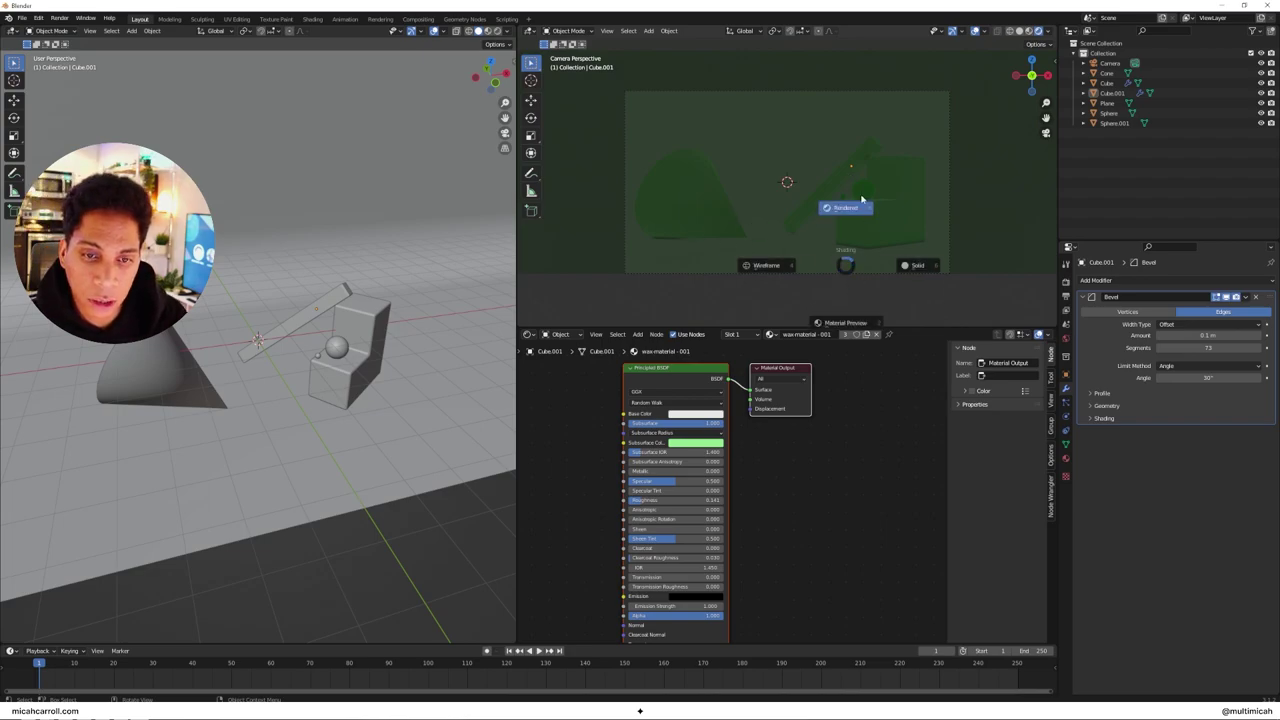
left_click(861, 199)
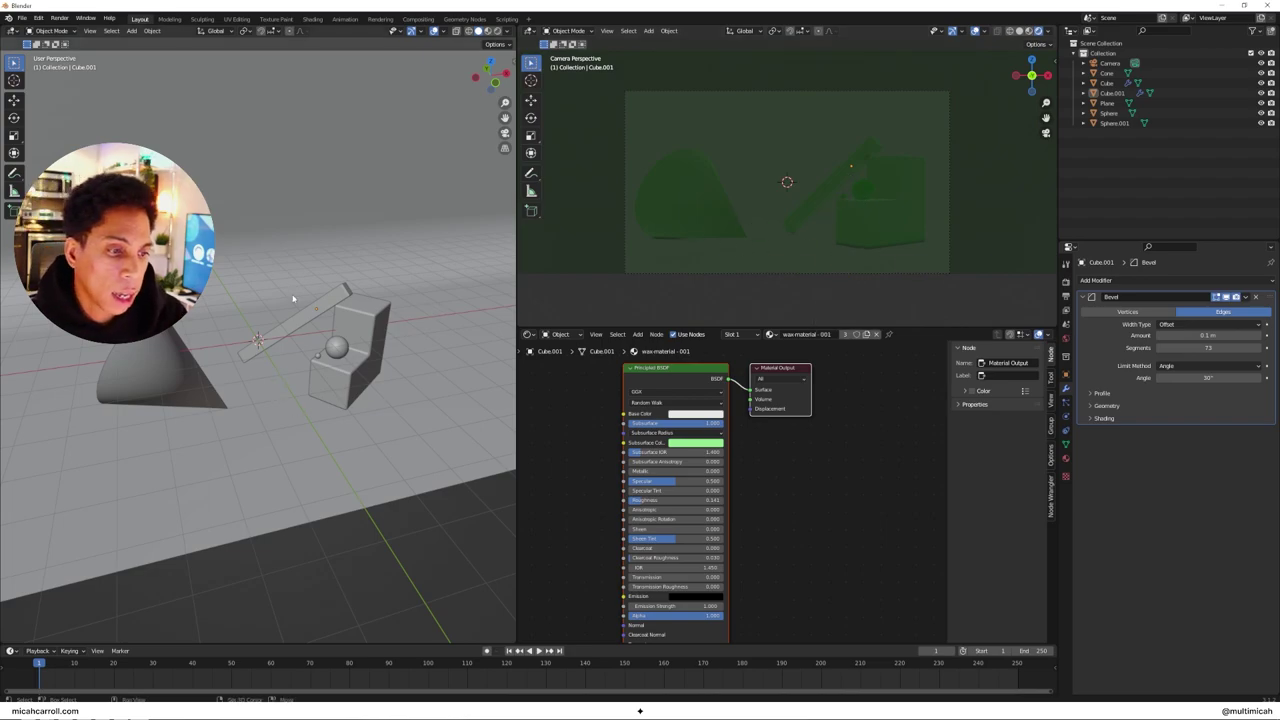
Step: Add an area light at the scene's centre and raise it along Z above the shapes
key("shift+a")
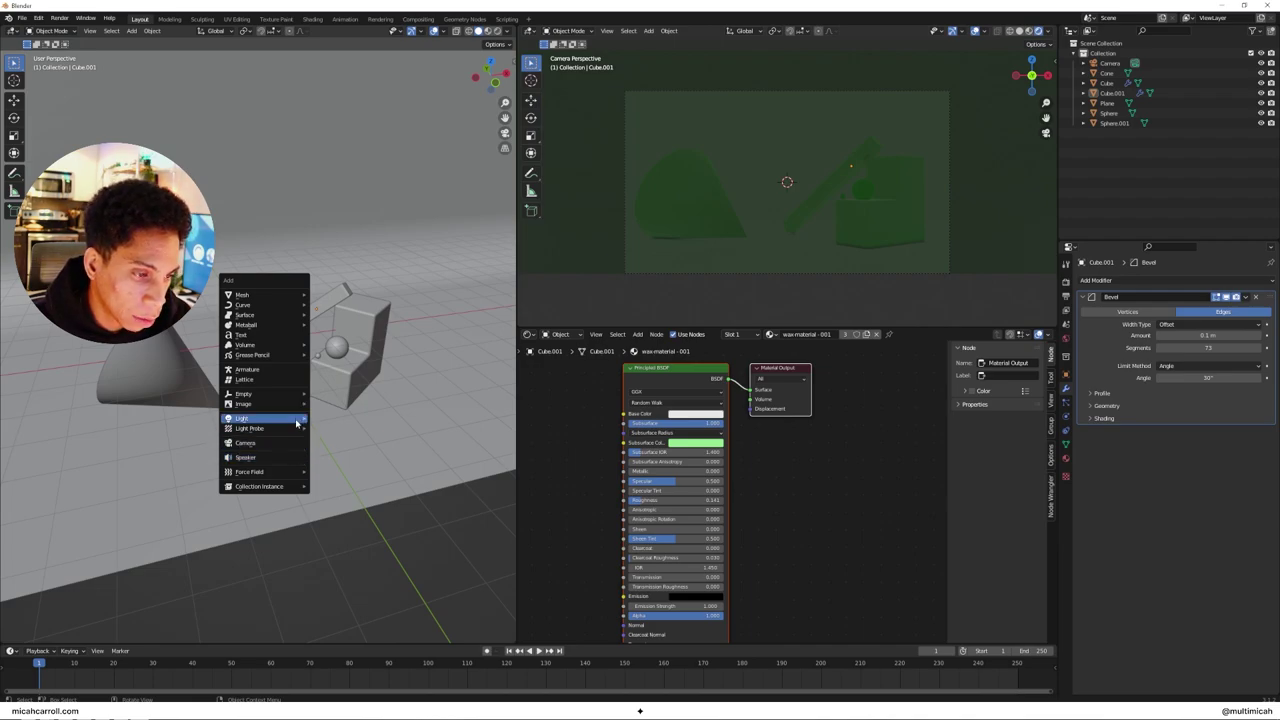
mouse_move(296, 419)
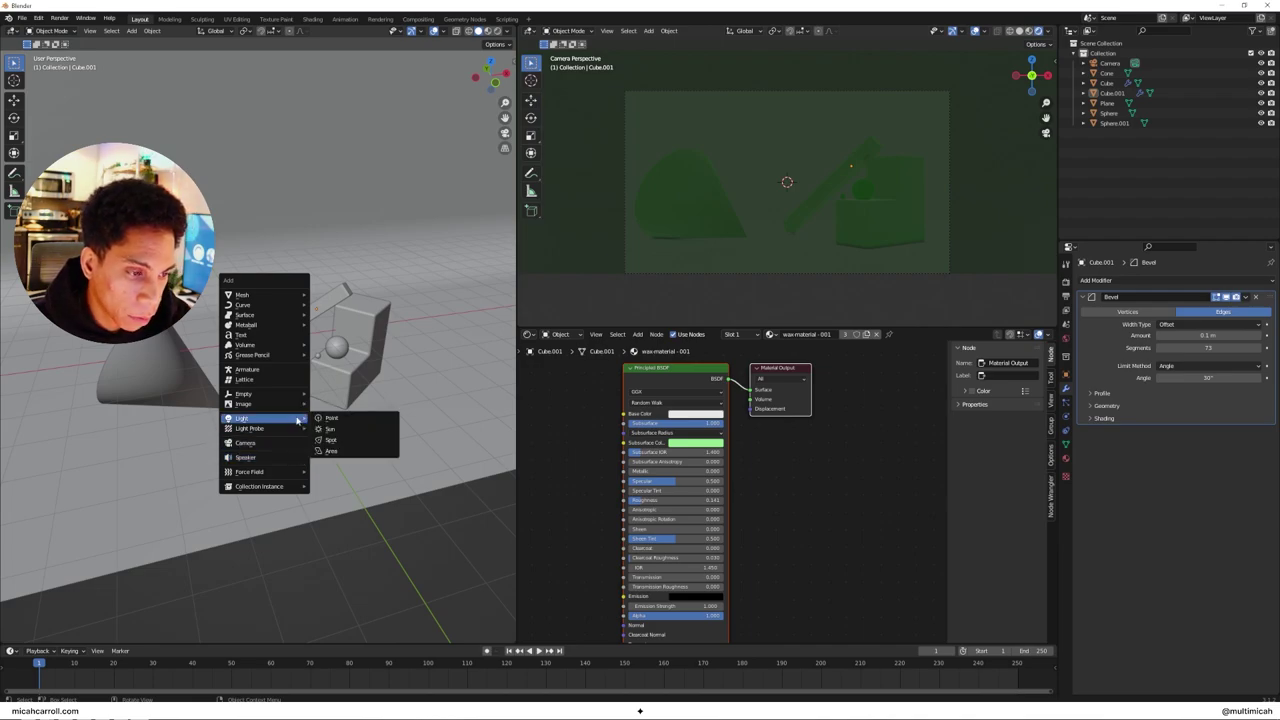
left_click(341, 452)
key("g")
key("z")
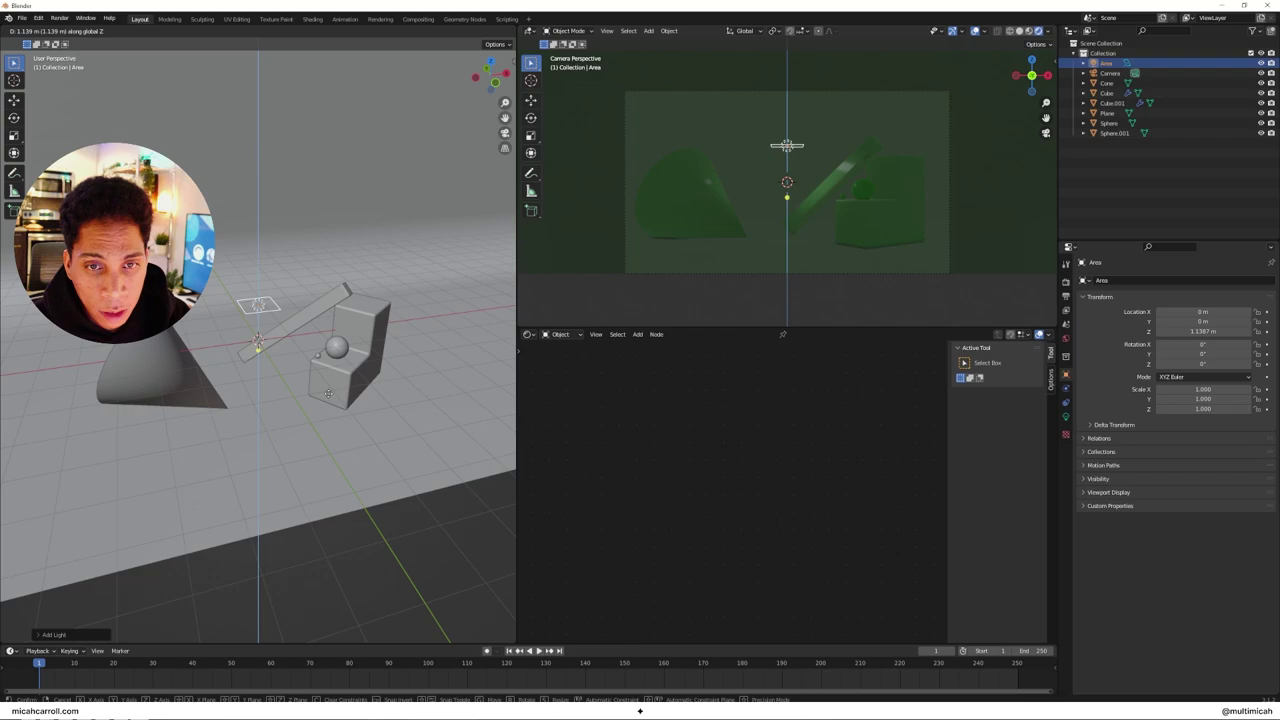
left_click(341, 321)
Step: Set the area light's power to 300 W
left_click(1066, 416)
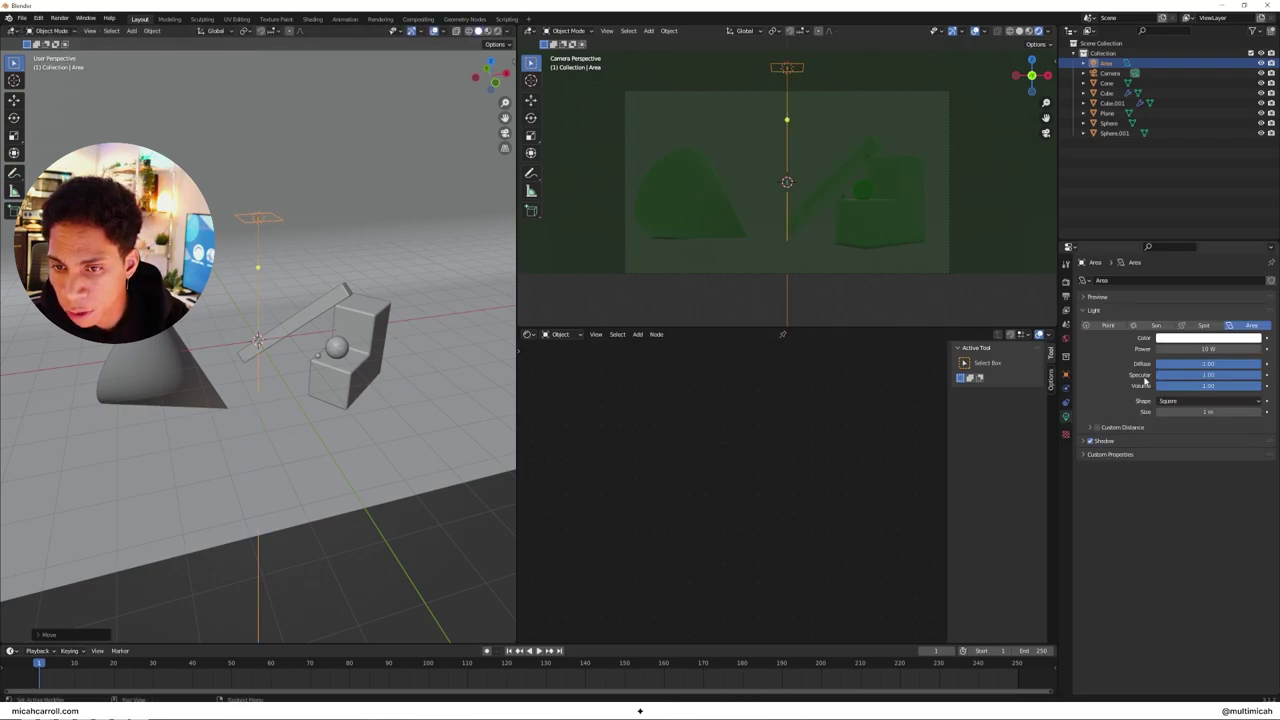
double_click(1201, 348)
type("20")
key("Return")
left_click(1198, 347)
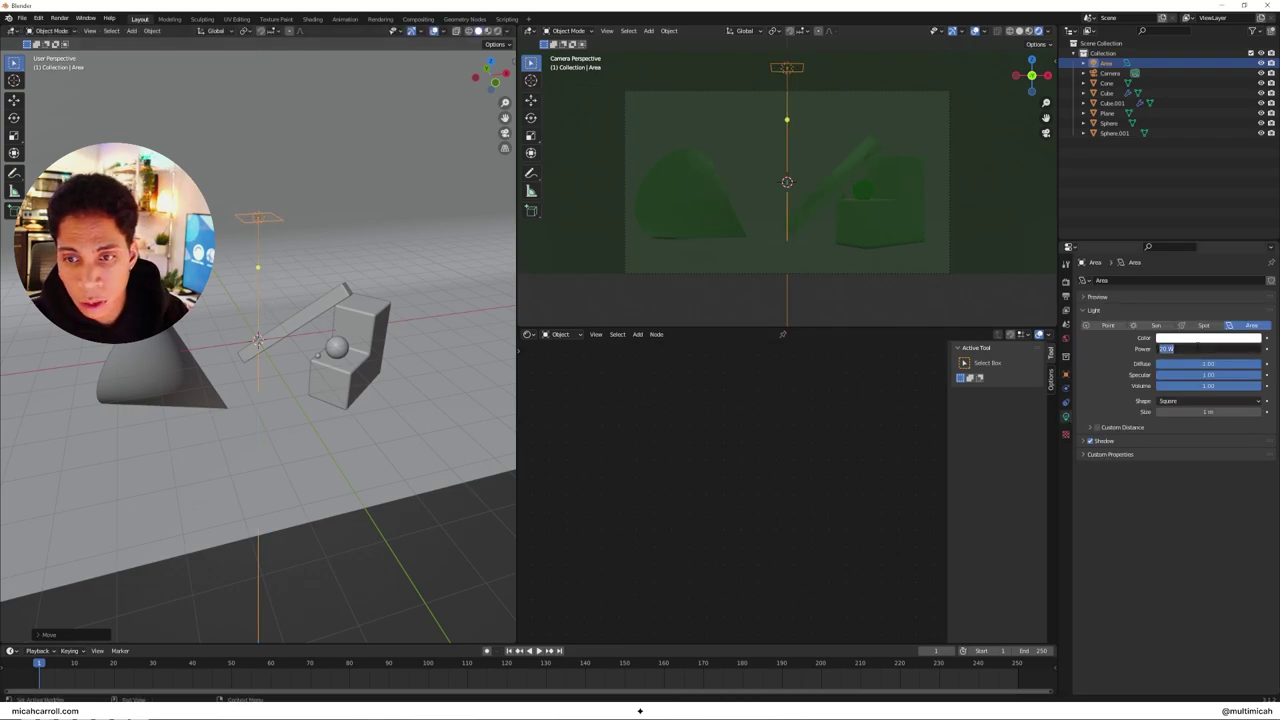
type("500")
key("Return")
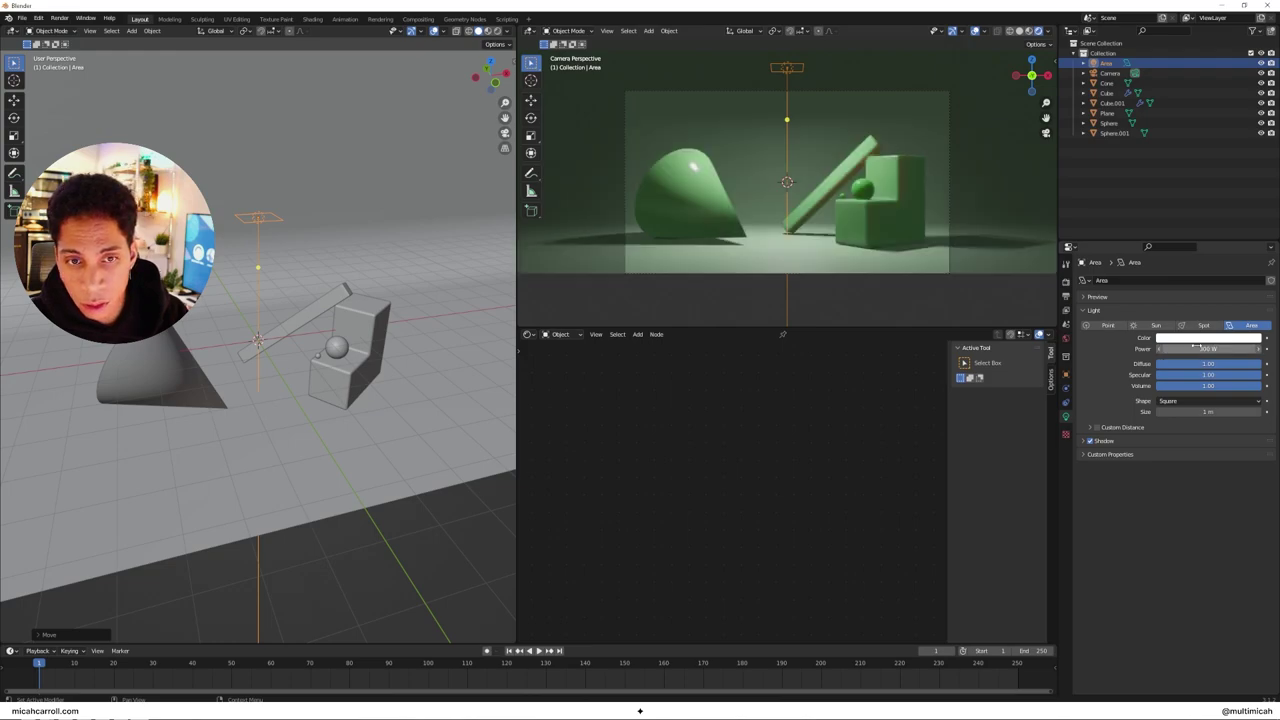
double_click(1201, 348)
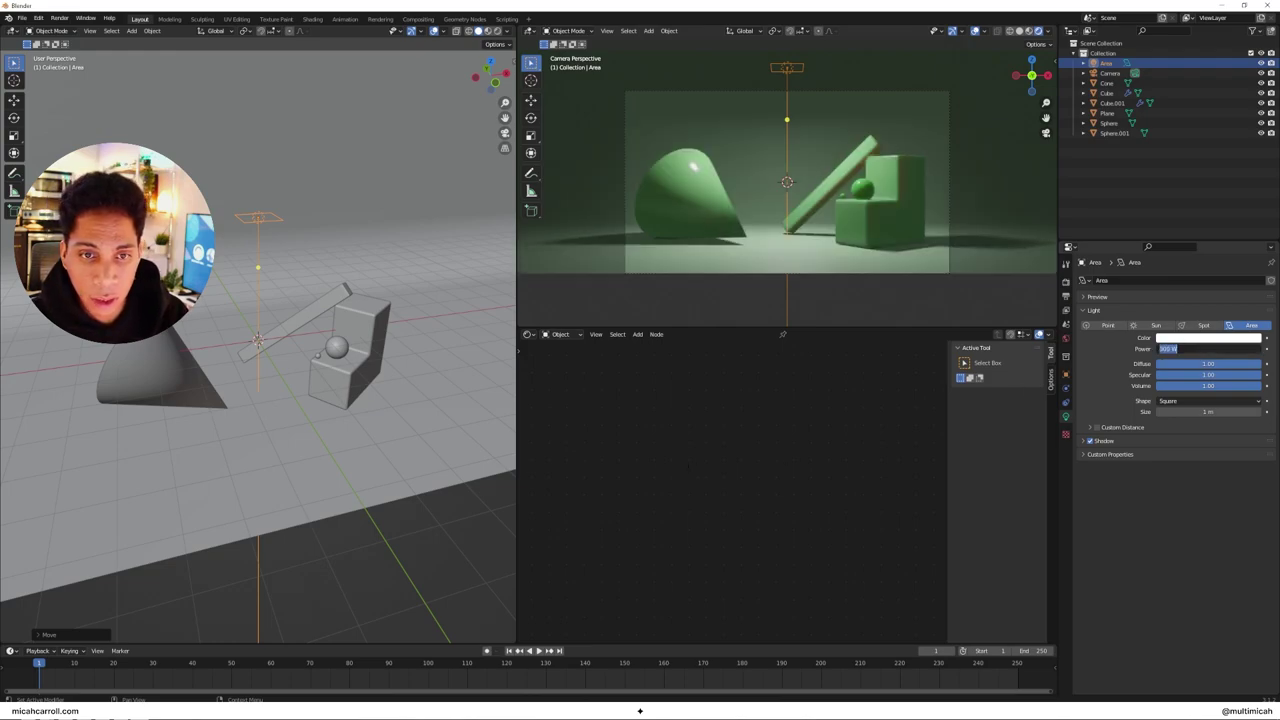
type("300")
key("Return")
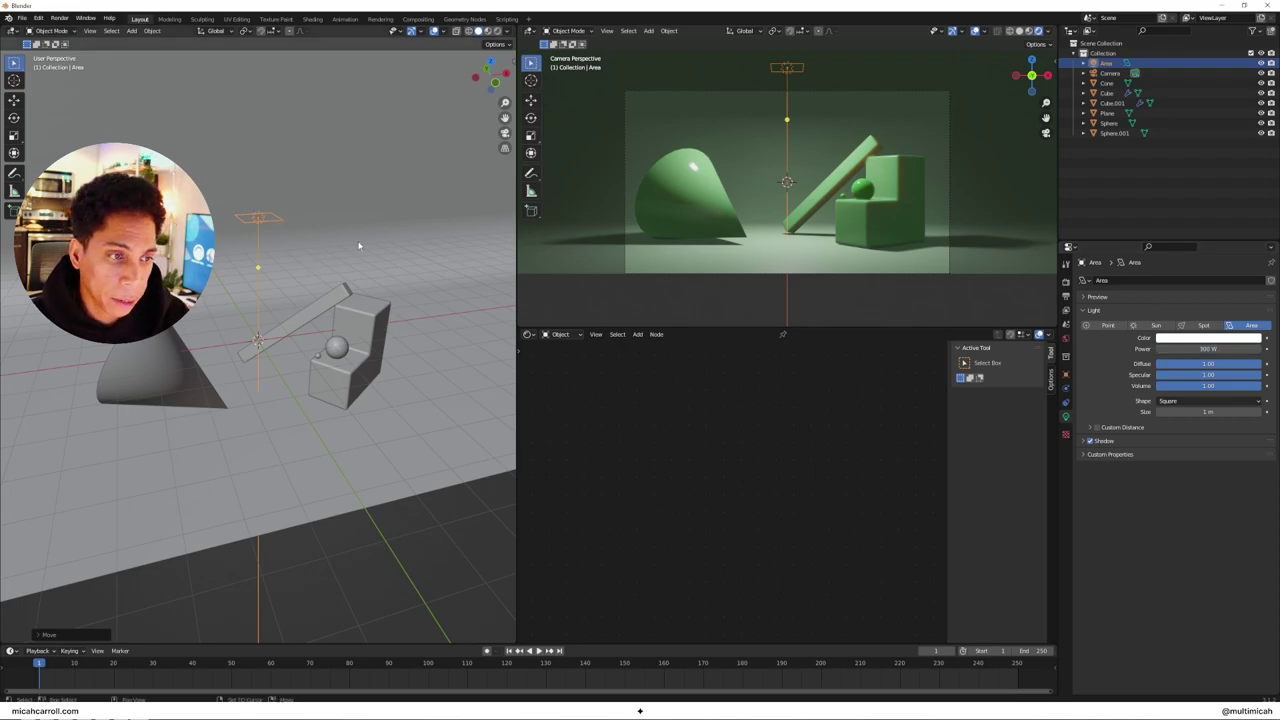
Step: Duplicate the area light to a spot above the cone and tilt the copy toward the middle of the scene
key("shift+d")
key("Return")
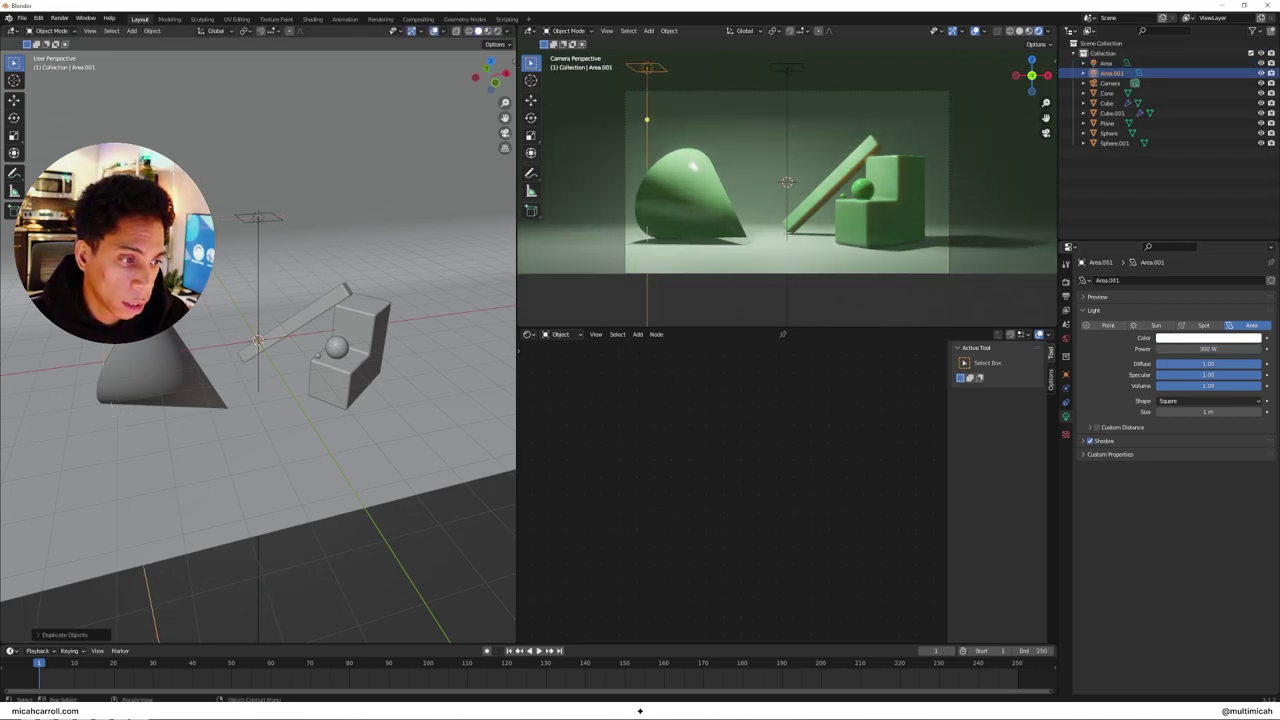
key("r")
key("x")
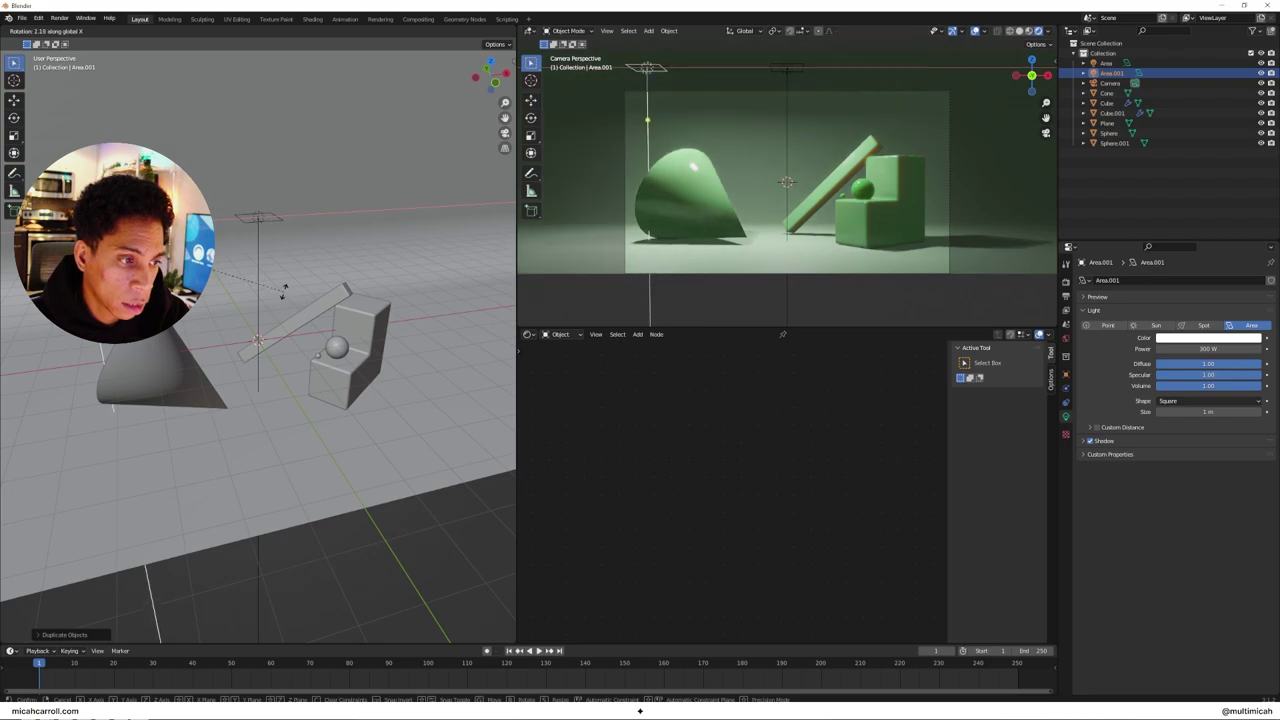
left_click(383, 185)
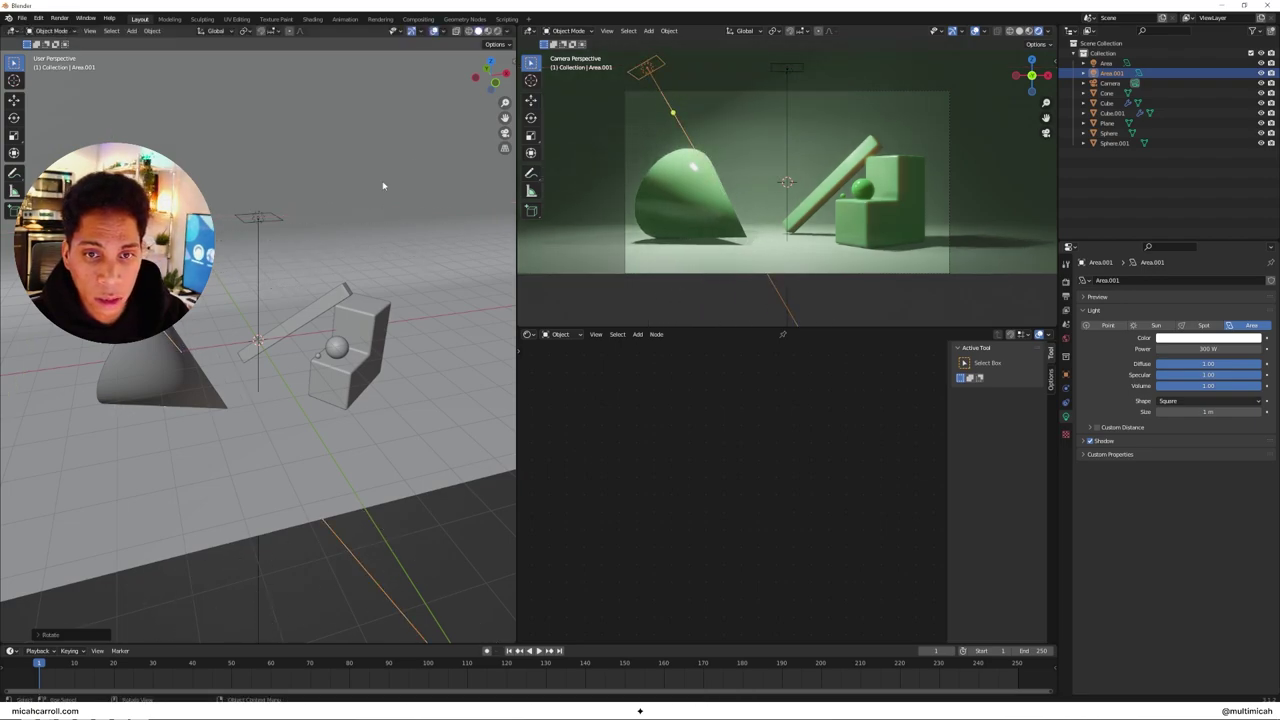
middle_click_drag(383, 185, 276, 228)
key("g")
key("z")
left_click(375, 240)
Step: Duplicate the central area light to the side above the L-shaped block and tilt the copy about 40° around Y toward the centre
left_click(268, 221)
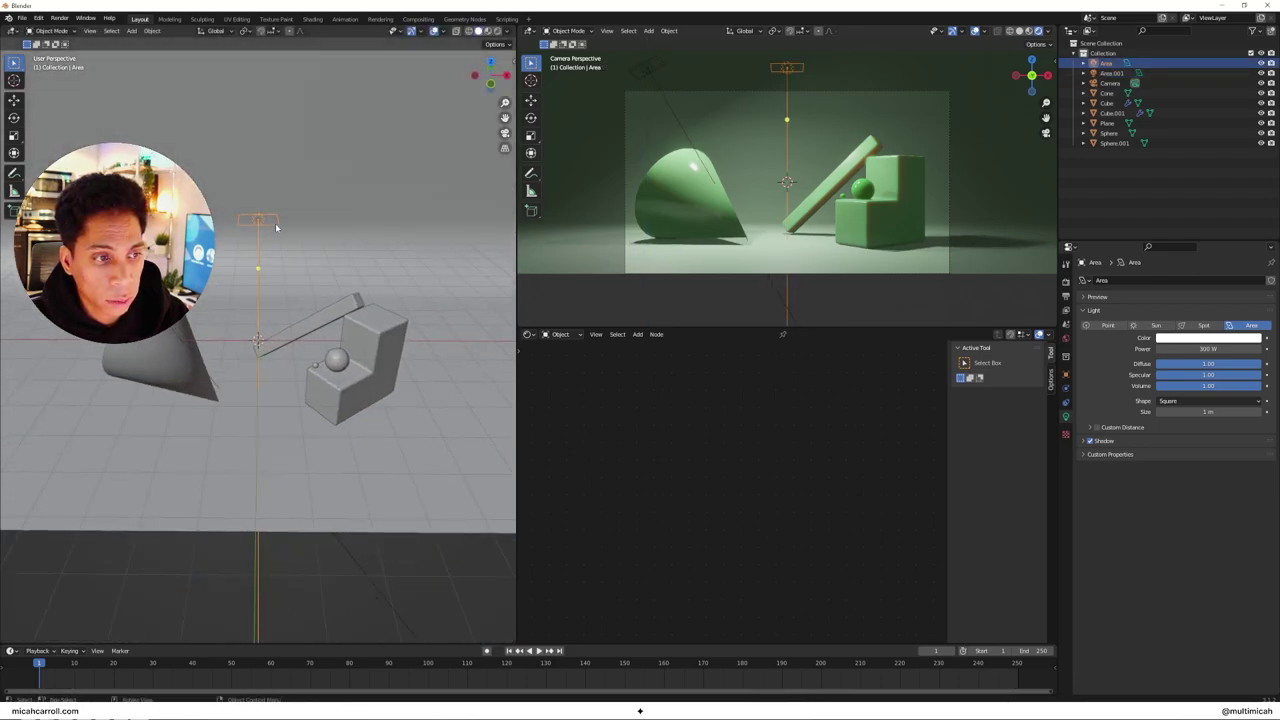
key("shift+d")
left_click(472, 236)
key("r")
key("z")
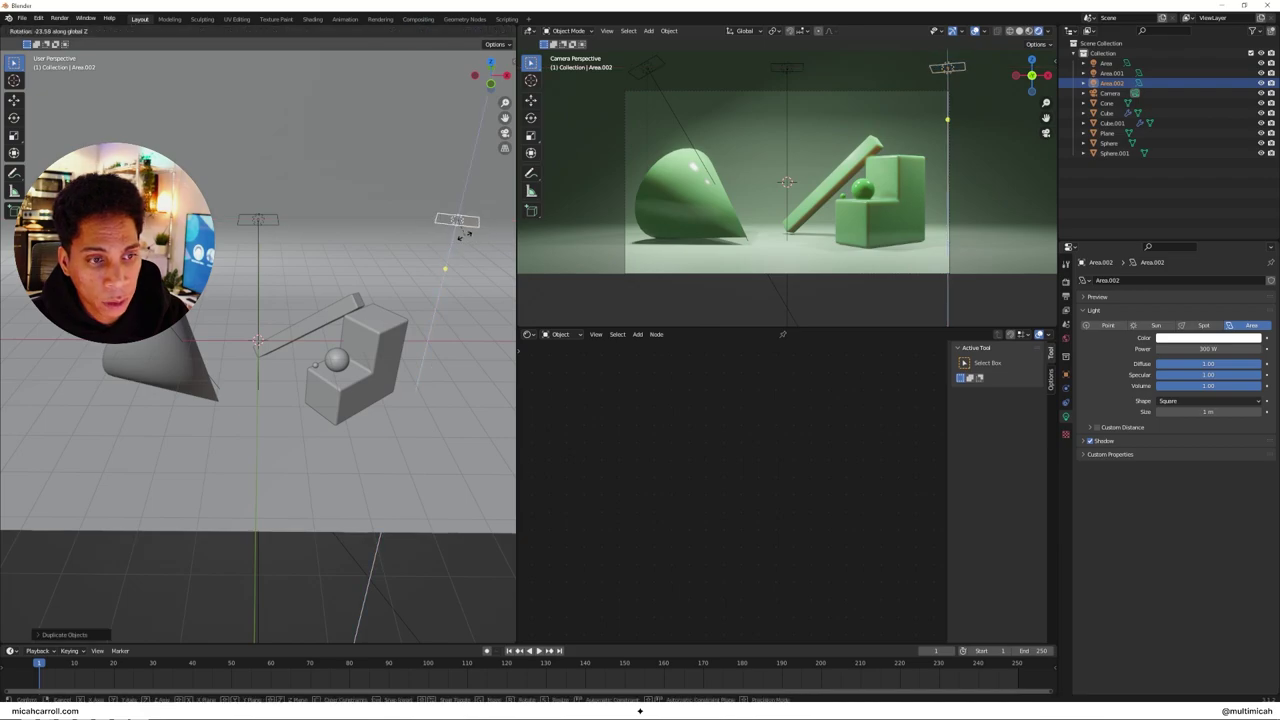
key("y")
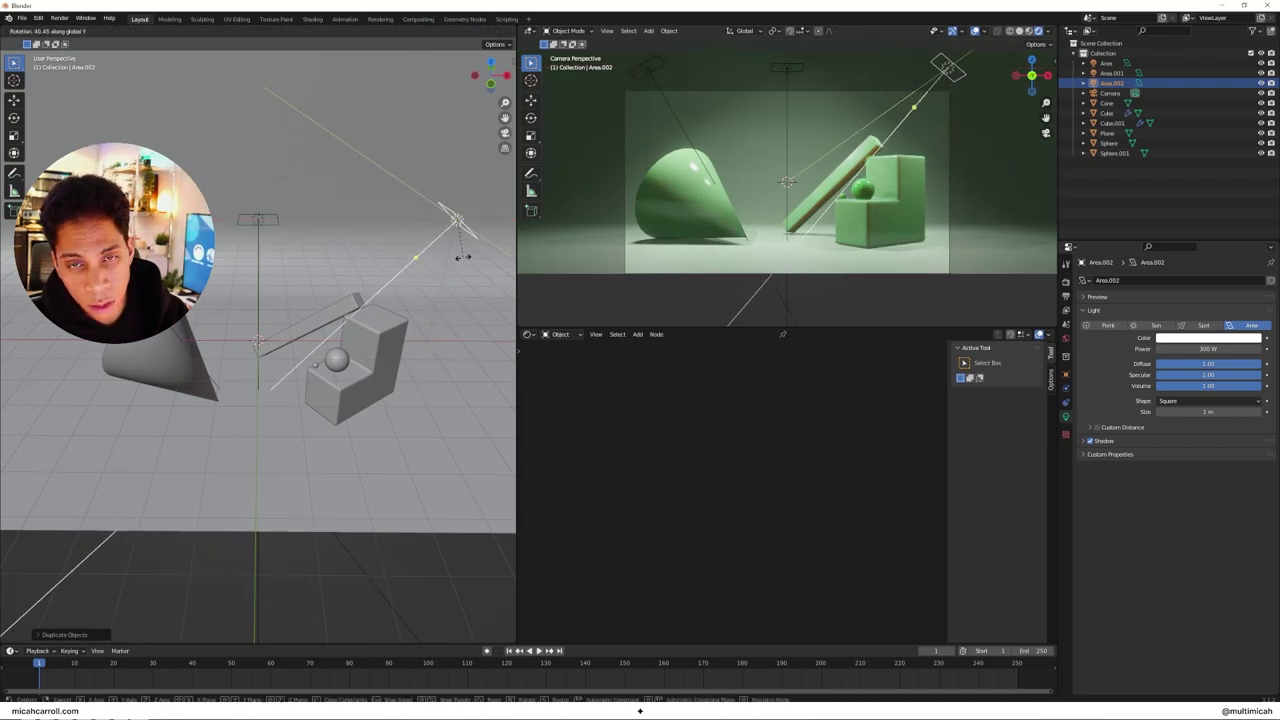
left_click(463, 258)
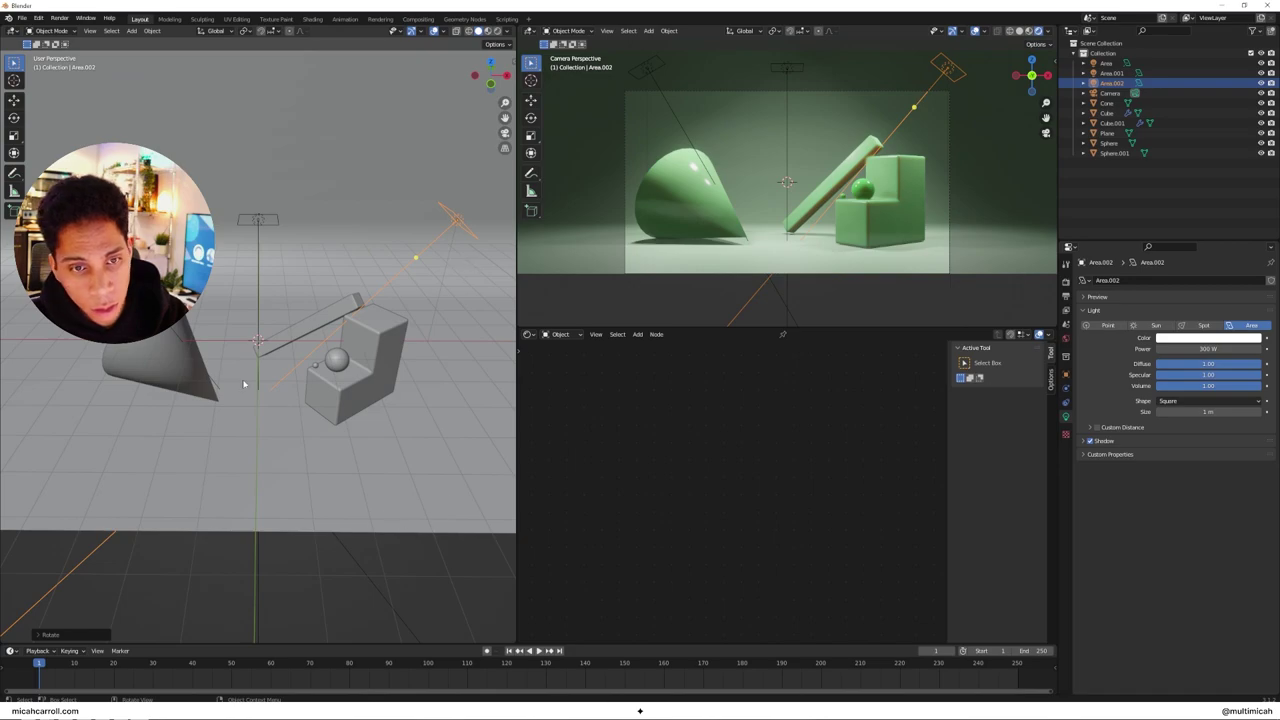
Step: Lower the cone along Z by about 0.15 m
left_click(198, 371)
middle_click_drag(198, 371, 294, 311)
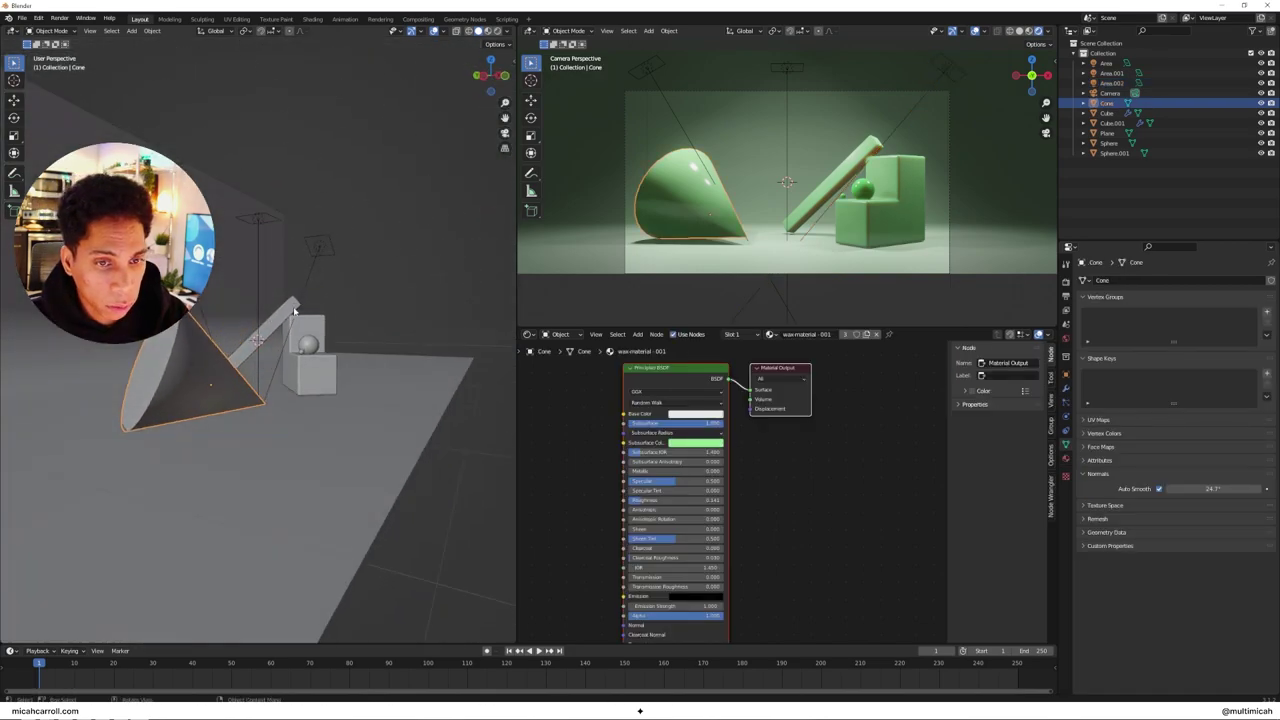
key("g")
key("z")
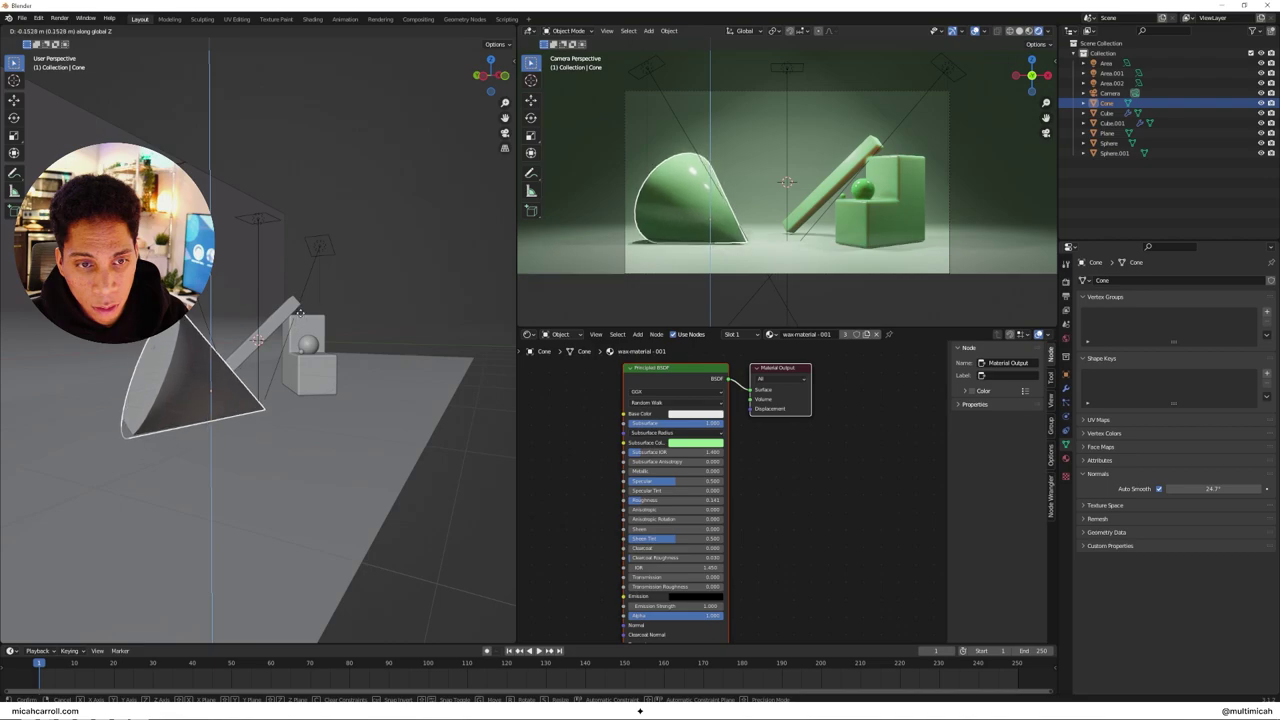
left_click(300, 315)
Step: Tilt the cone about 18° around X and raise it along Z by about 0.11 m
key("r")
key("x")
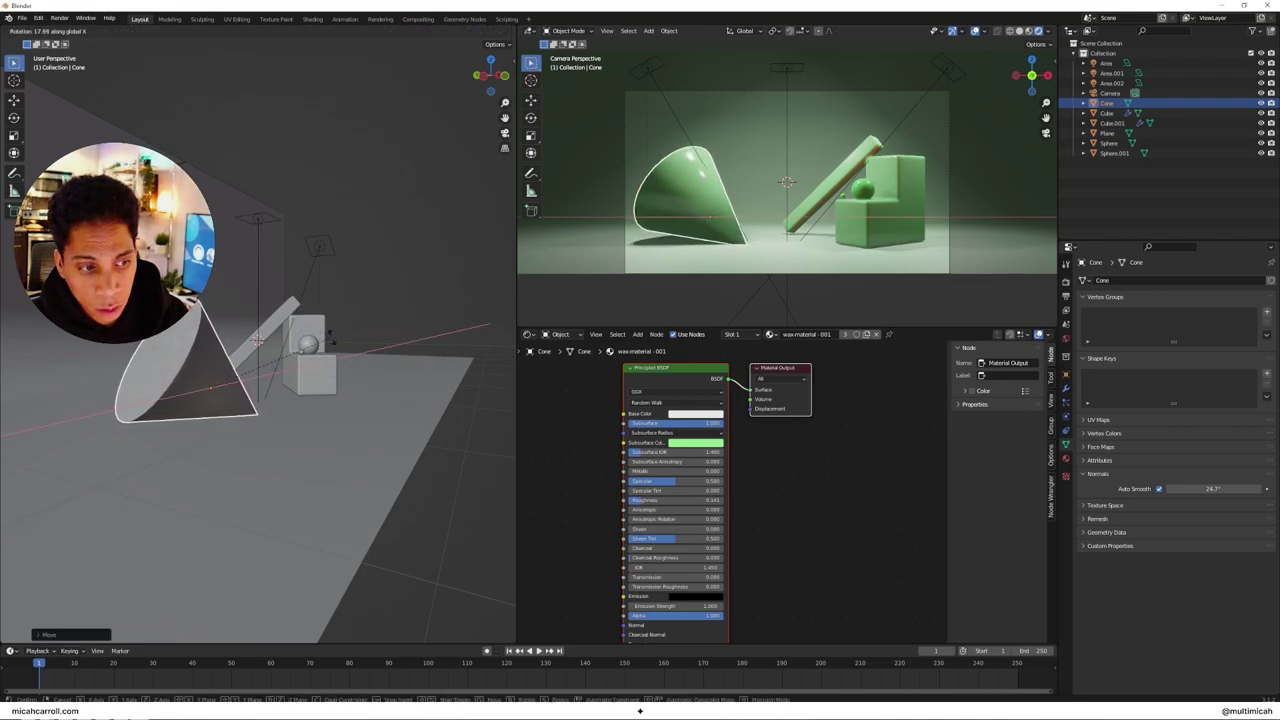
left_click(331, 339)
key("g")
key("z")
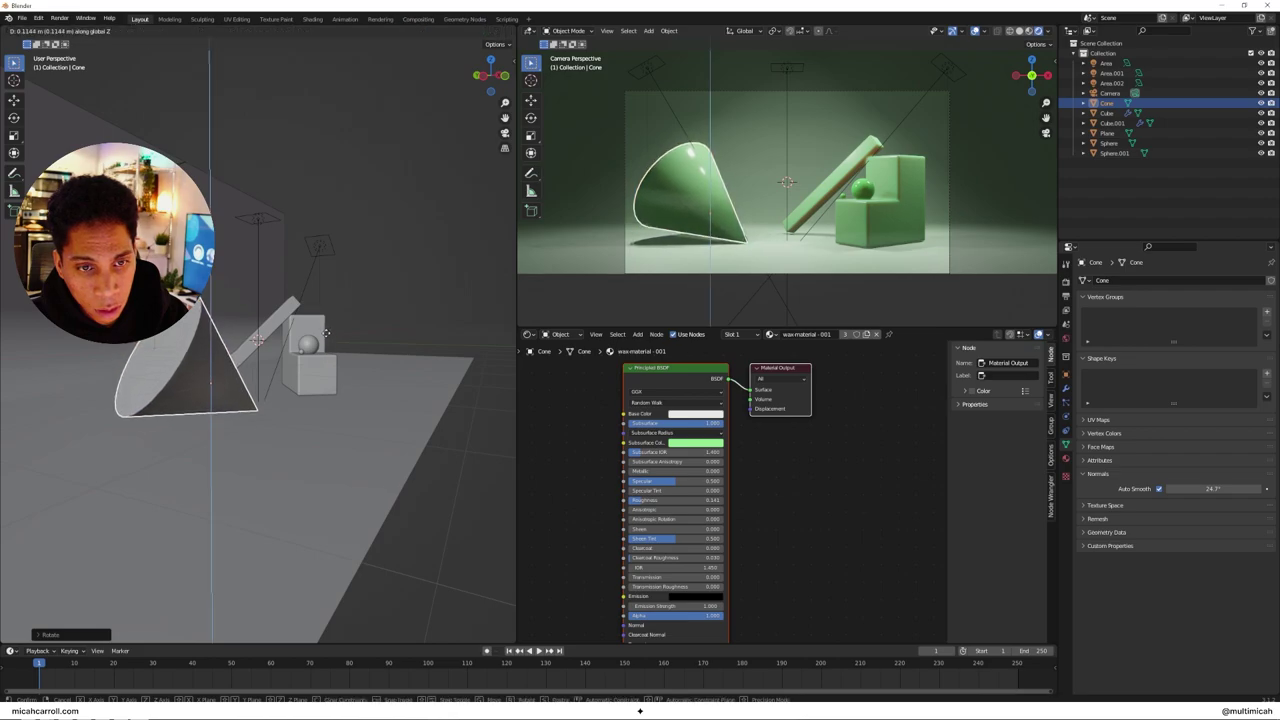
left_click(326, 333)
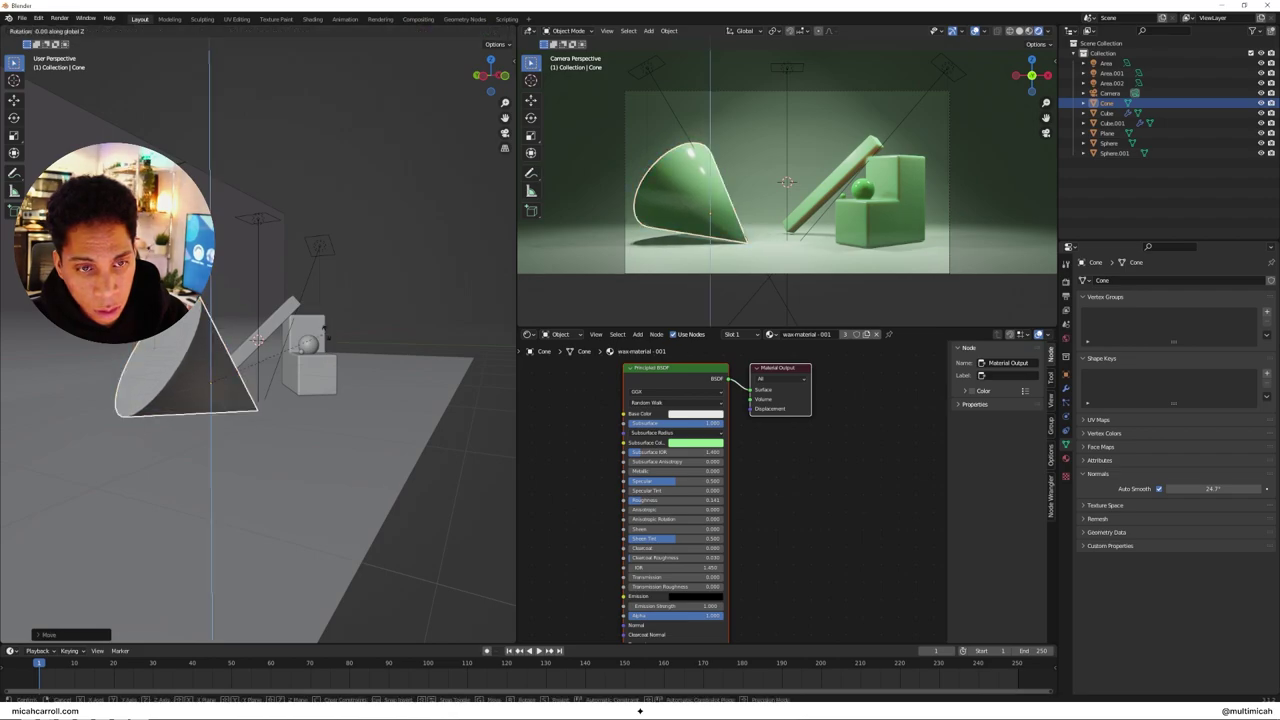
Step: Fine-tune the cone's tilt around X and its height along Z so it rests on the floor
key("r")
key("x")
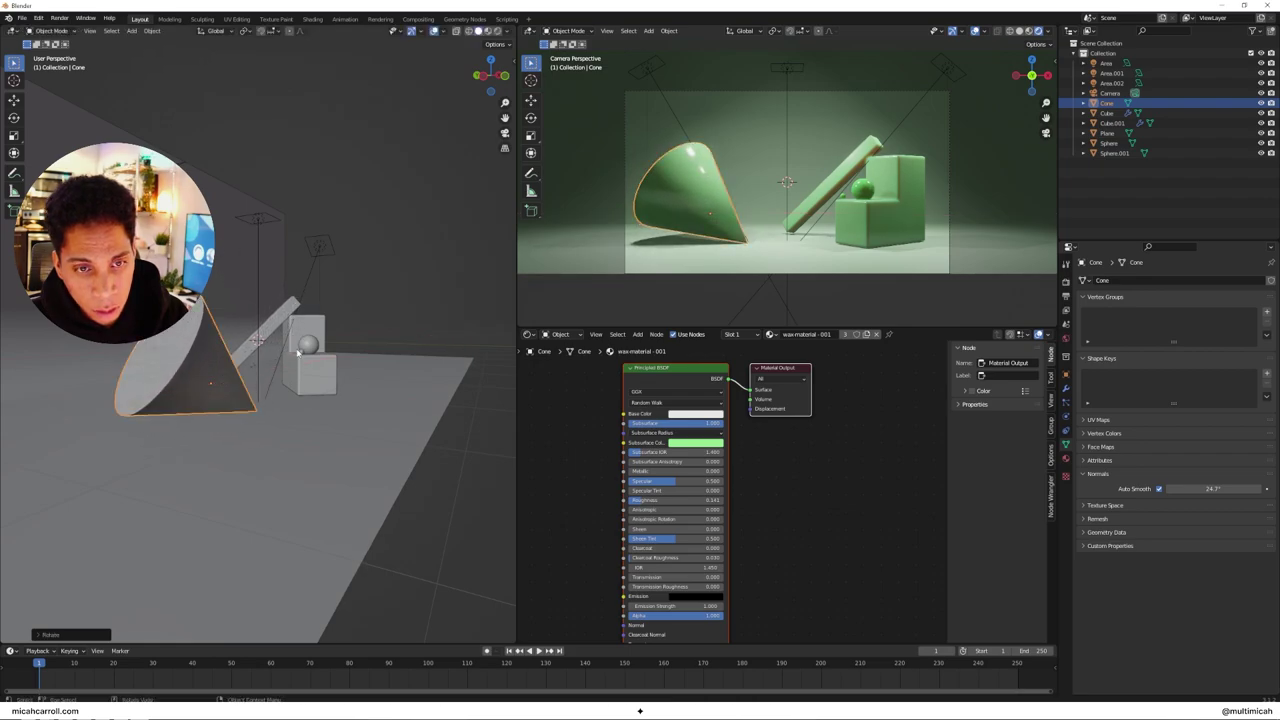
left_click(297, 349)
key("g")
key("z")
left_click(297, 349)
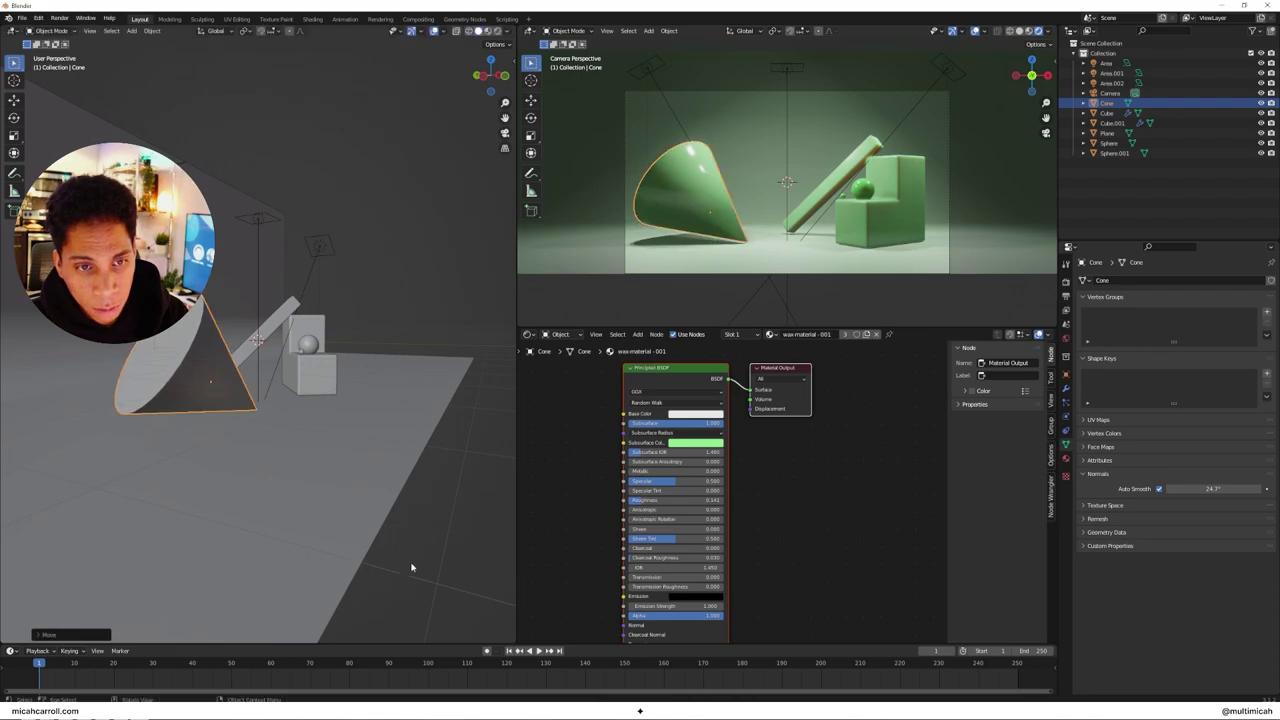
Step: Rotate the cone around Z so its flat base turns slightly toward the L-shaped block
key("r")
key("z")
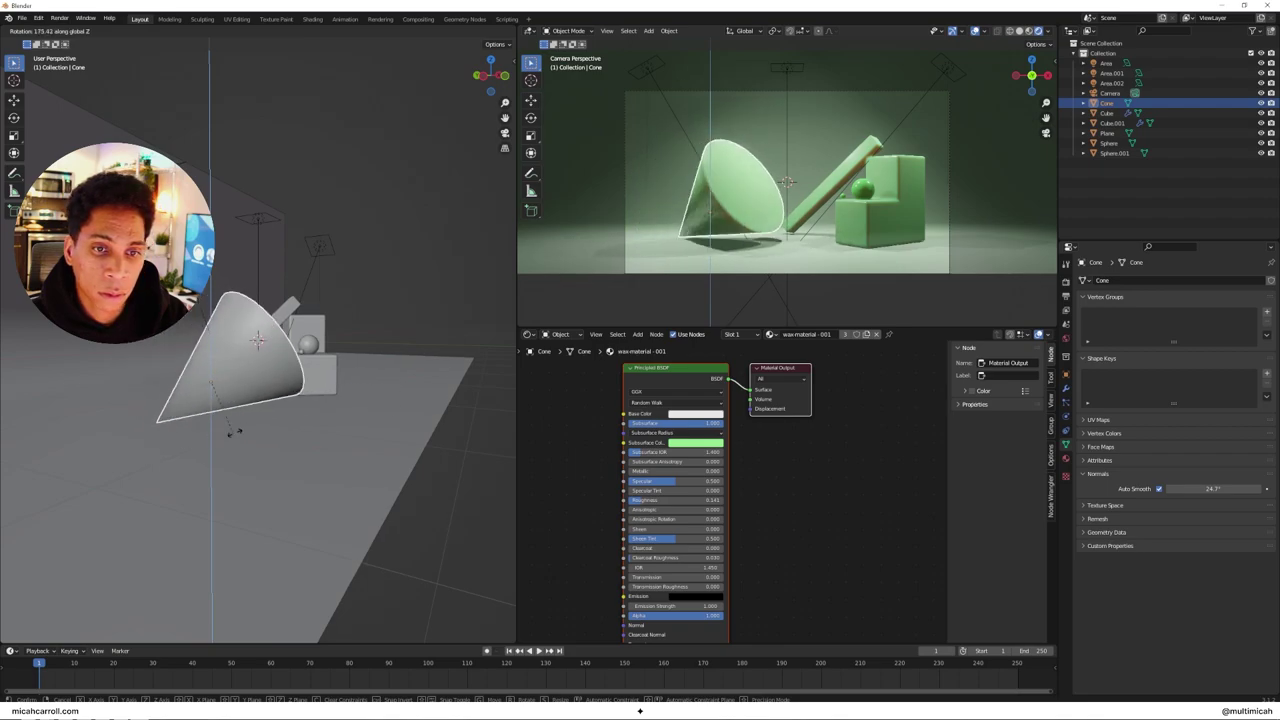
left_click(185, 362)
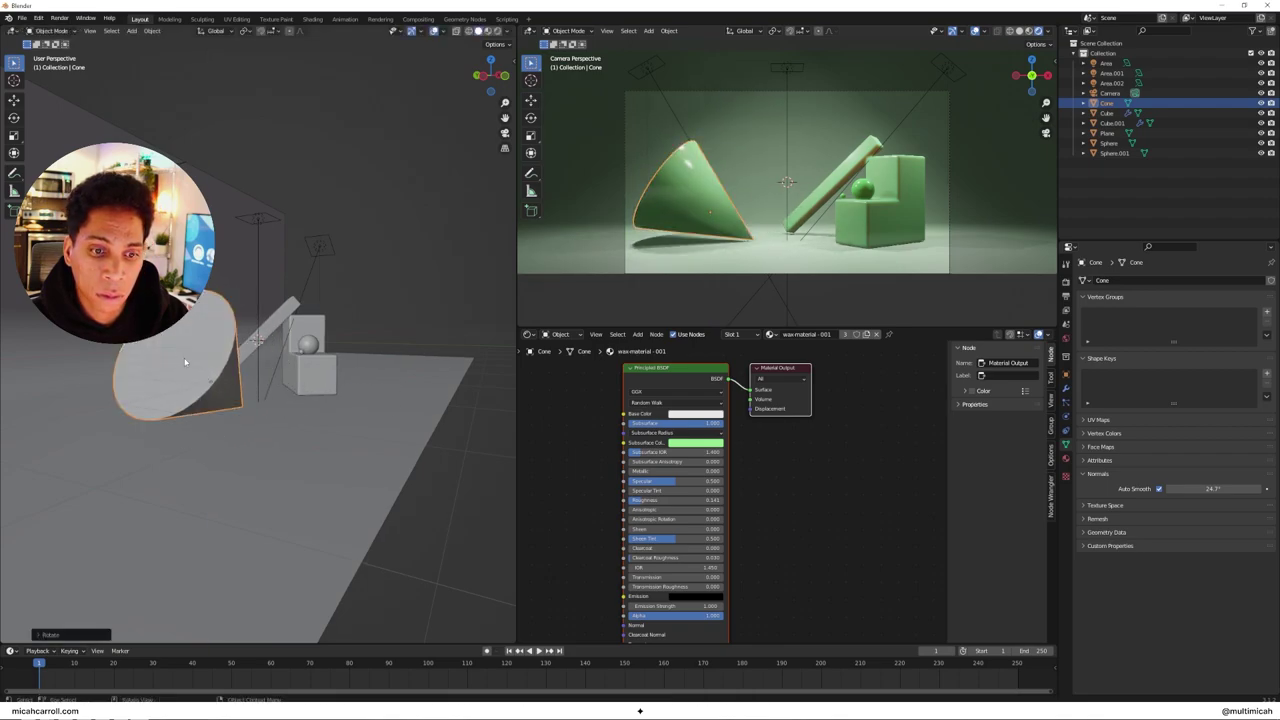
Step: Increase the second Subsurface Radius component of "wax-material - 001" and clear the selection
left_click(674, 435)
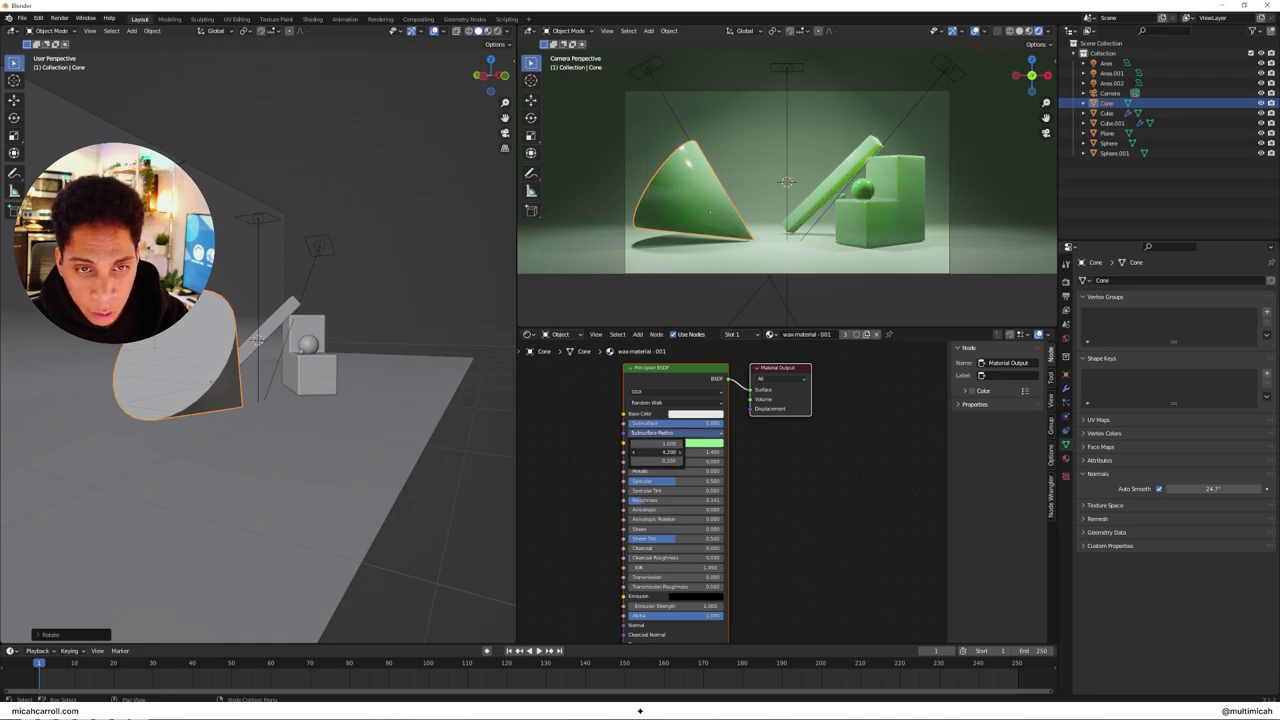
left_click_drag(657, 452, 677, 452)
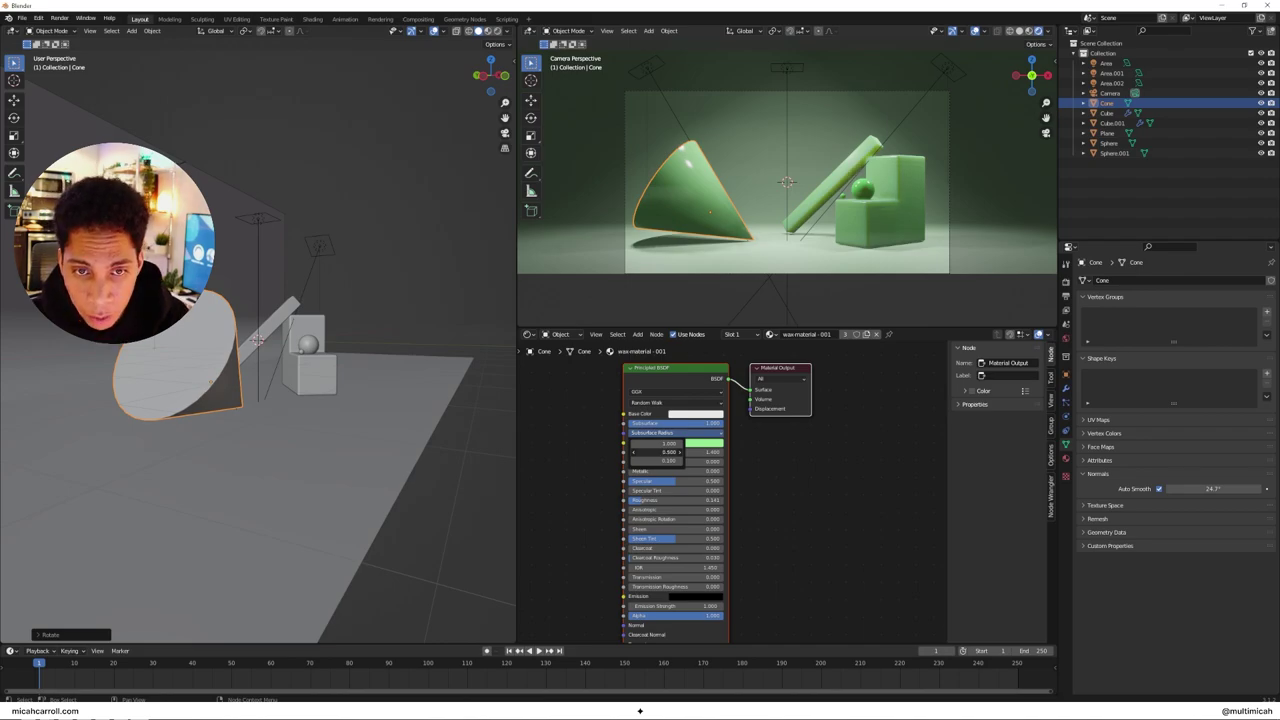
left_click_drag(657, 452, 680, 452)
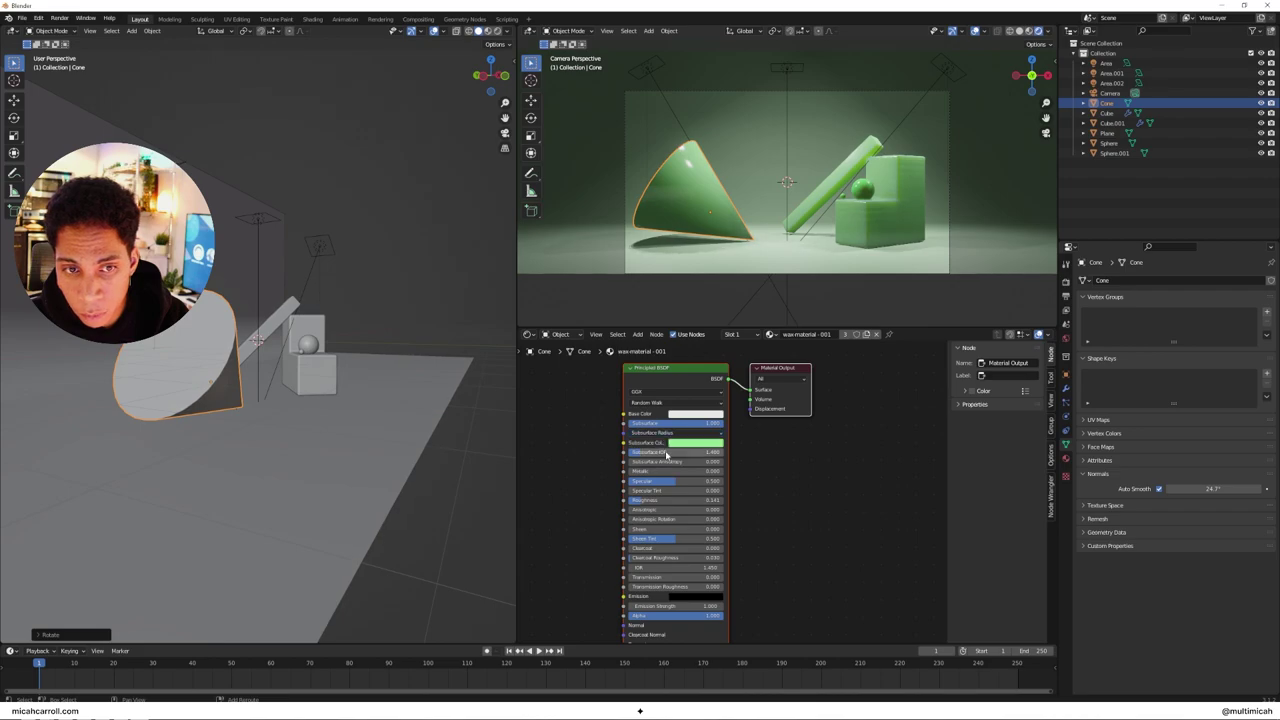
scroll(764, 197, "down", 2)
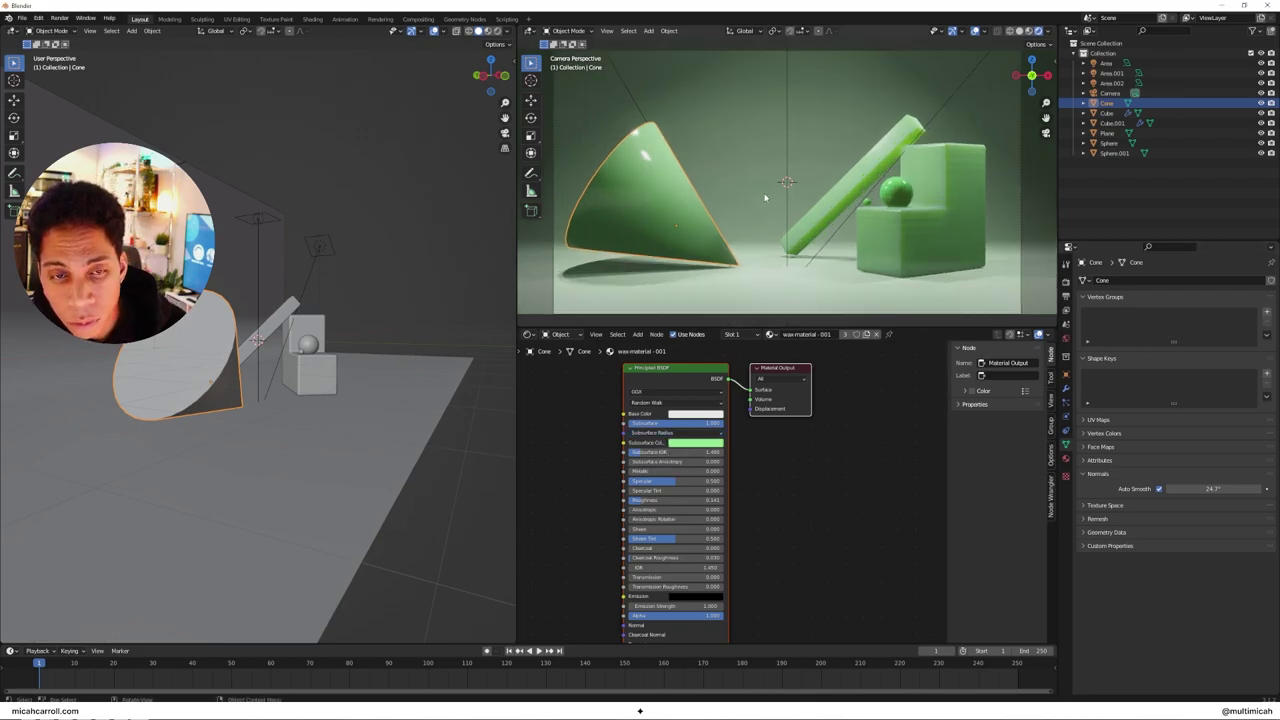
left_click(893, 292)
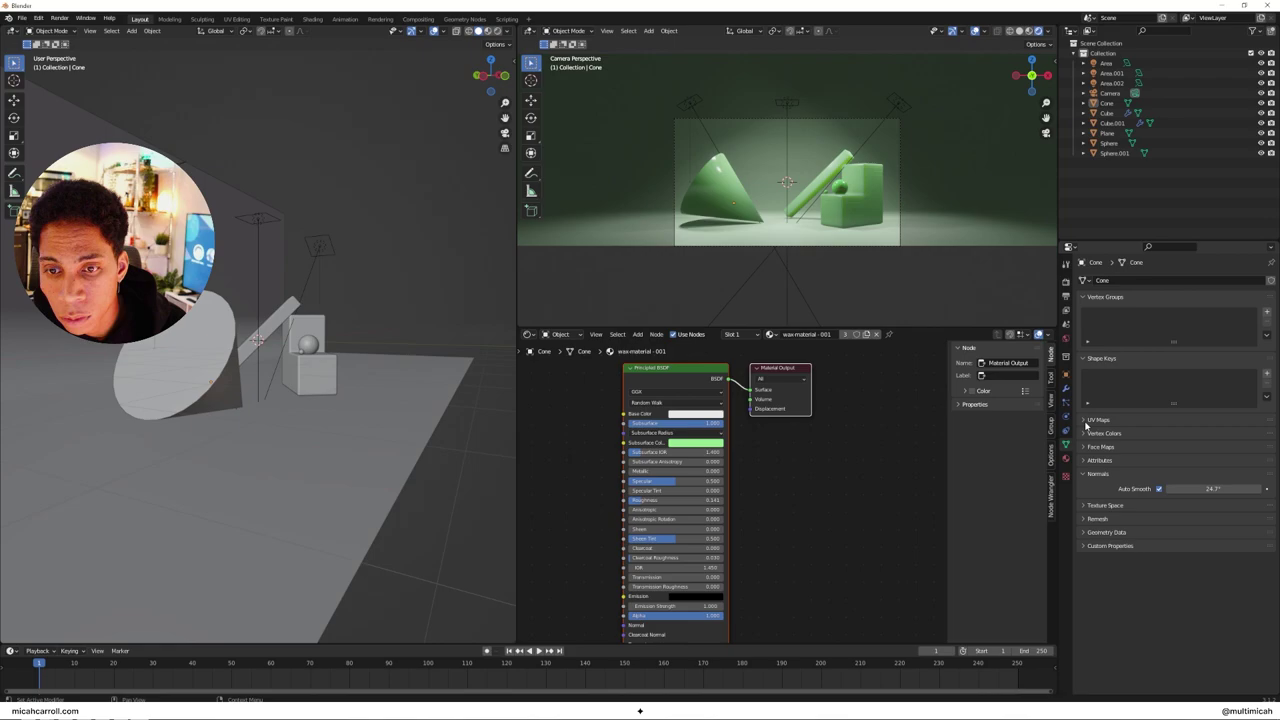
Step: Enable Depth of Field on the camera and expand its focus and aperture settings
left_click(1108, 93)
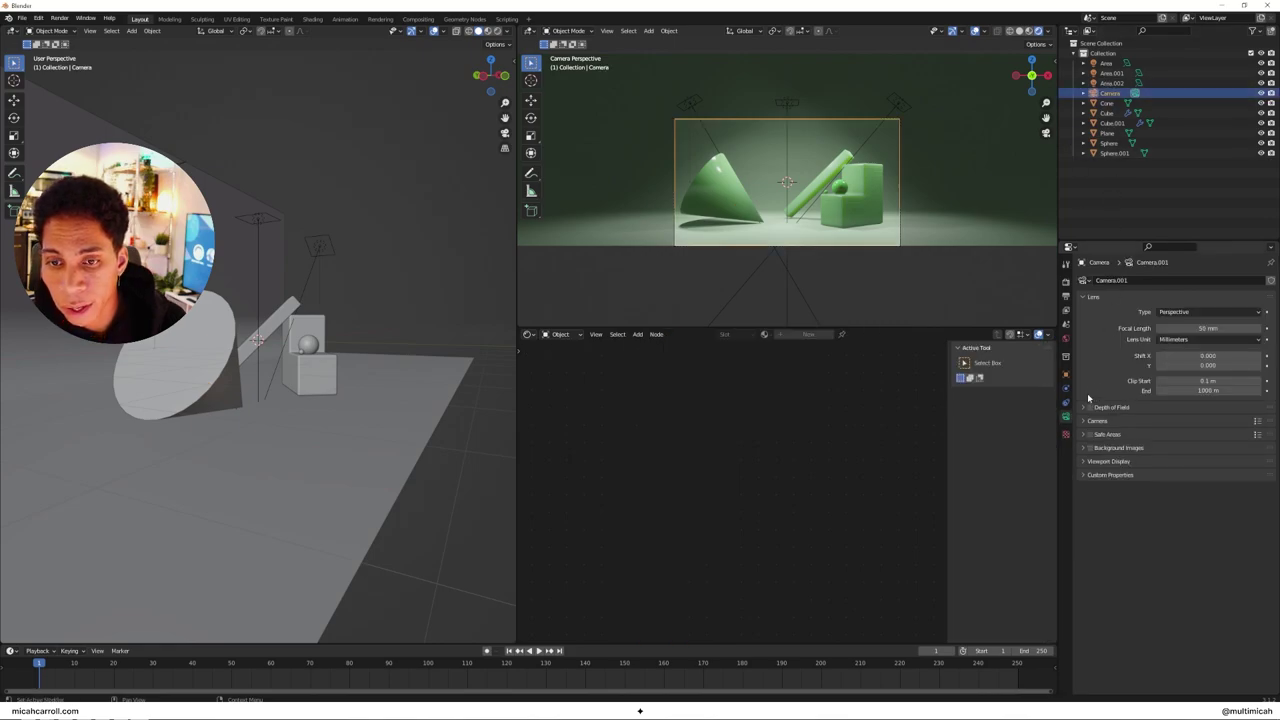
key("Home")
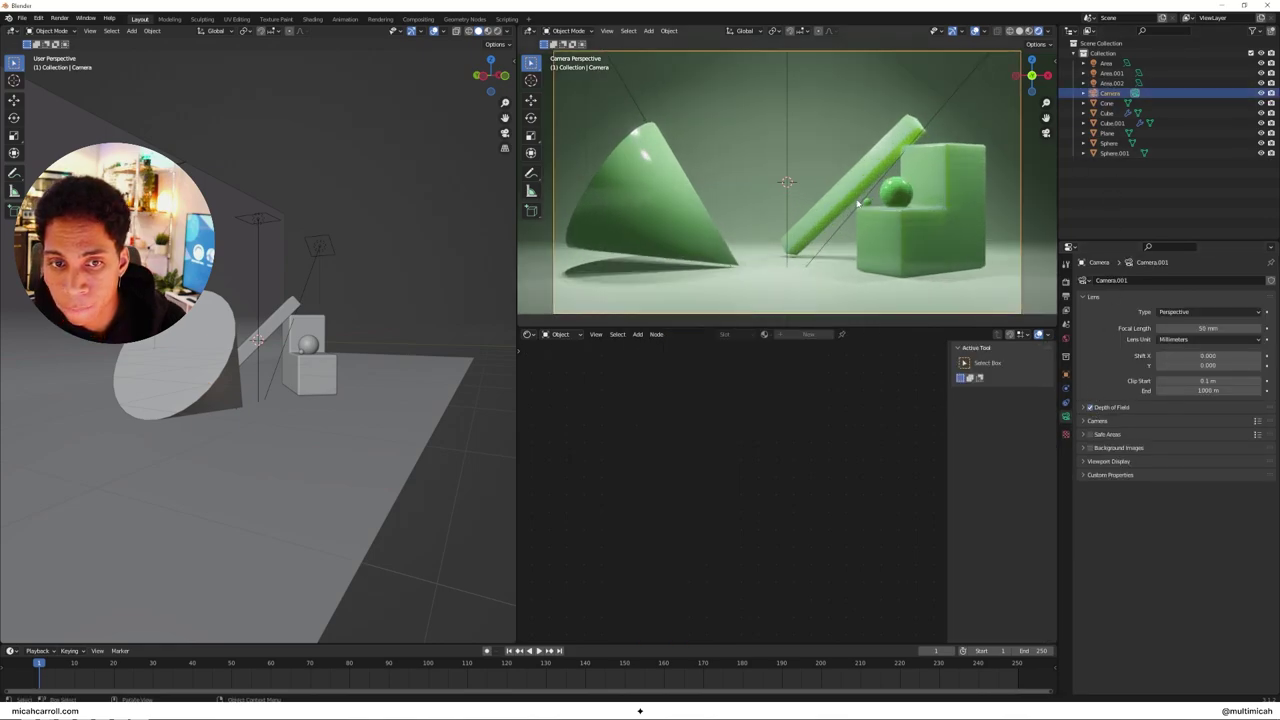
scroll(880, 229, "down", 1)
left_click(1082, 407)
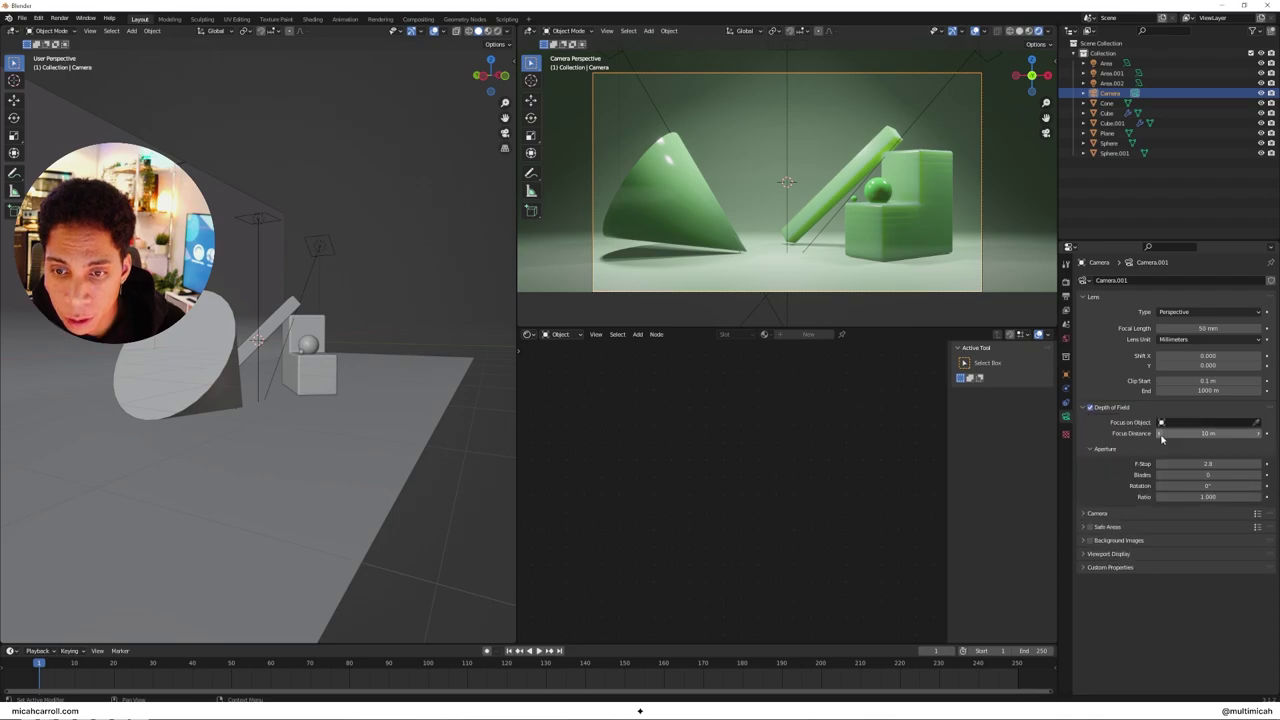
Step: Set the camera's depth of field Focus Distance to 7.3 m
mouse_move(1208, 433)
left_mouse_down()
mouse_move(1140, 433)
mouse_move(1229, 433)
mouse_move(1211, 433)
left_mouse_up()
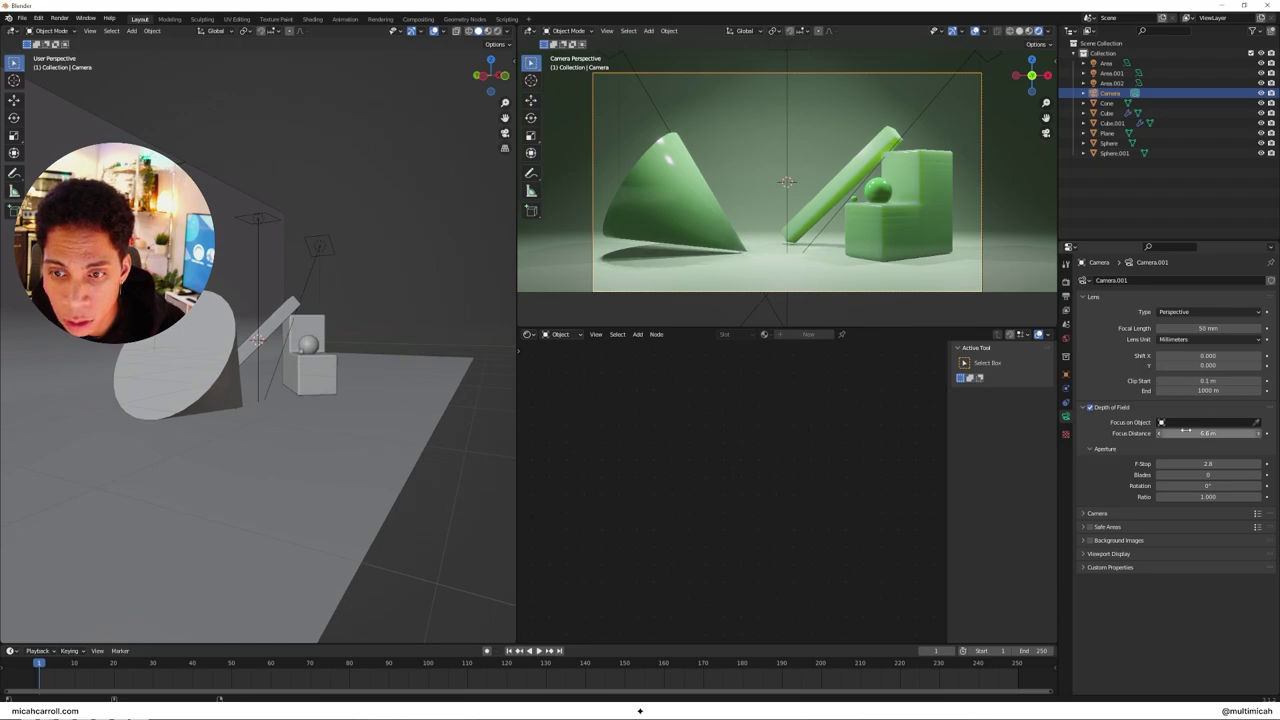
left_click_drag(1208, 433, 1166, 433)
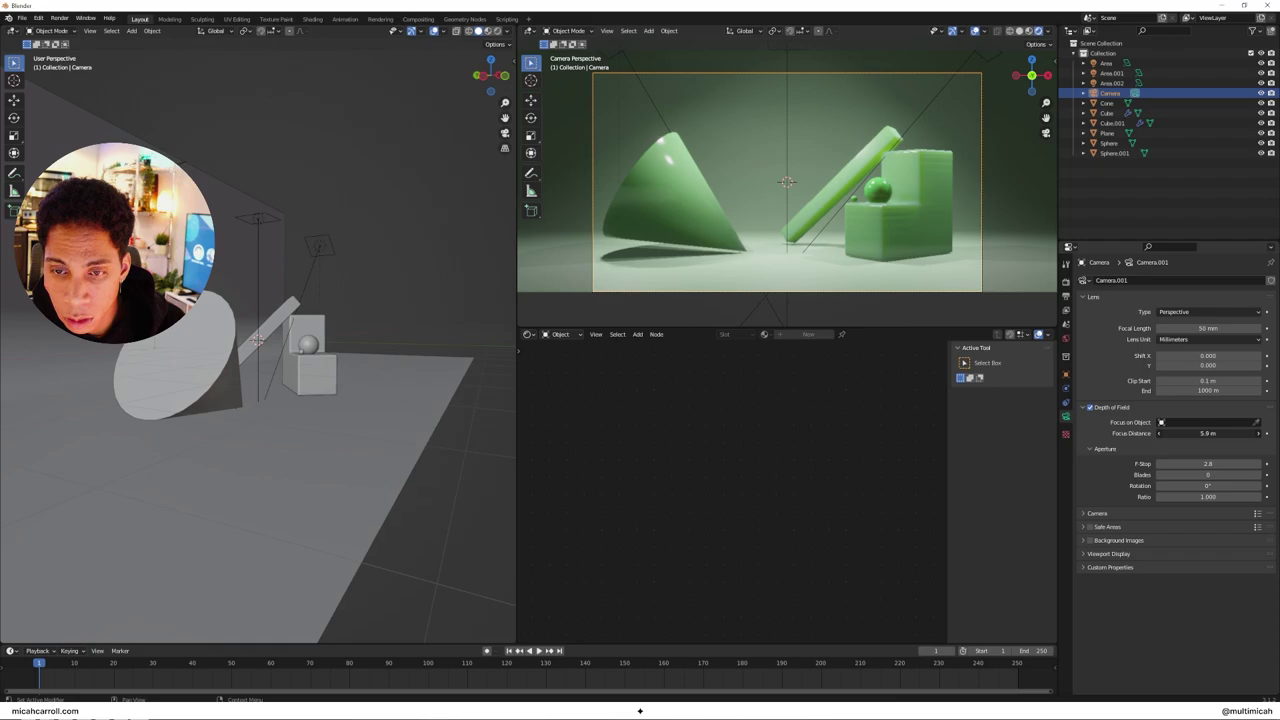
left_click_drag(1208, 433, 1218, 433)
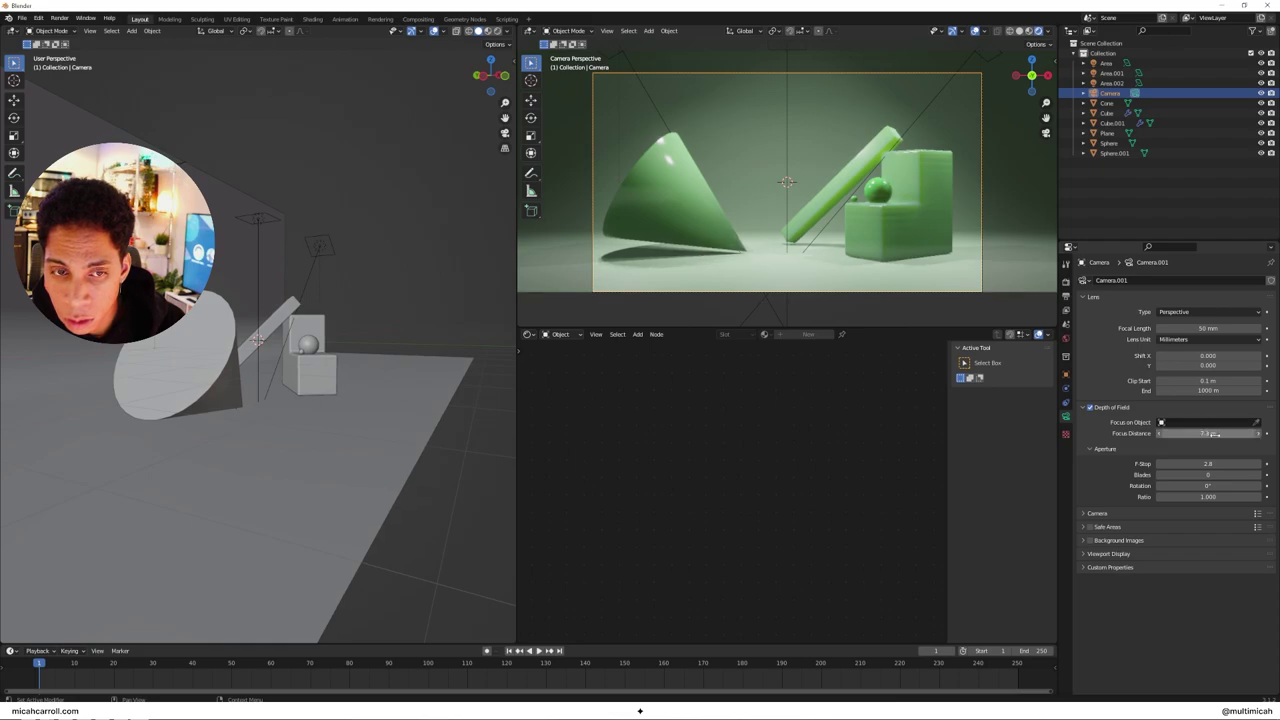
left_click(689, 242)
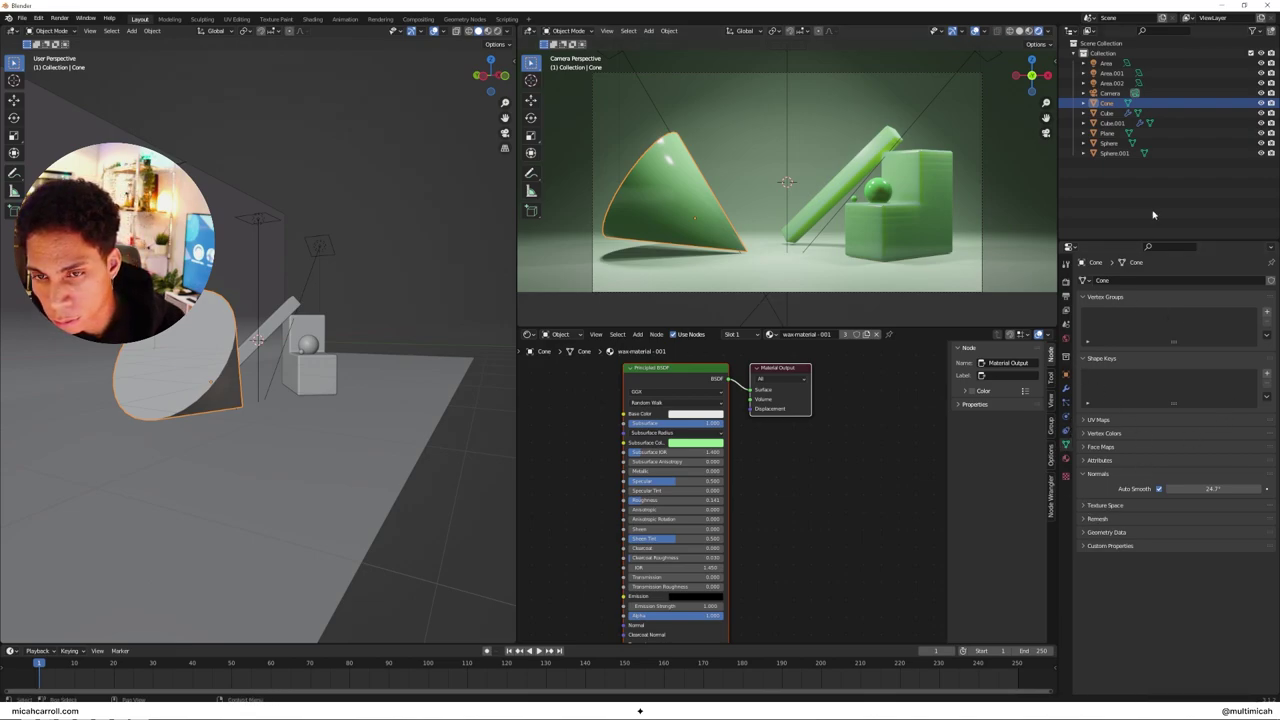
Step: Raise the camera's Passepartout to 1.000 and turn on the Center composition guide
left_click(1112, 93)
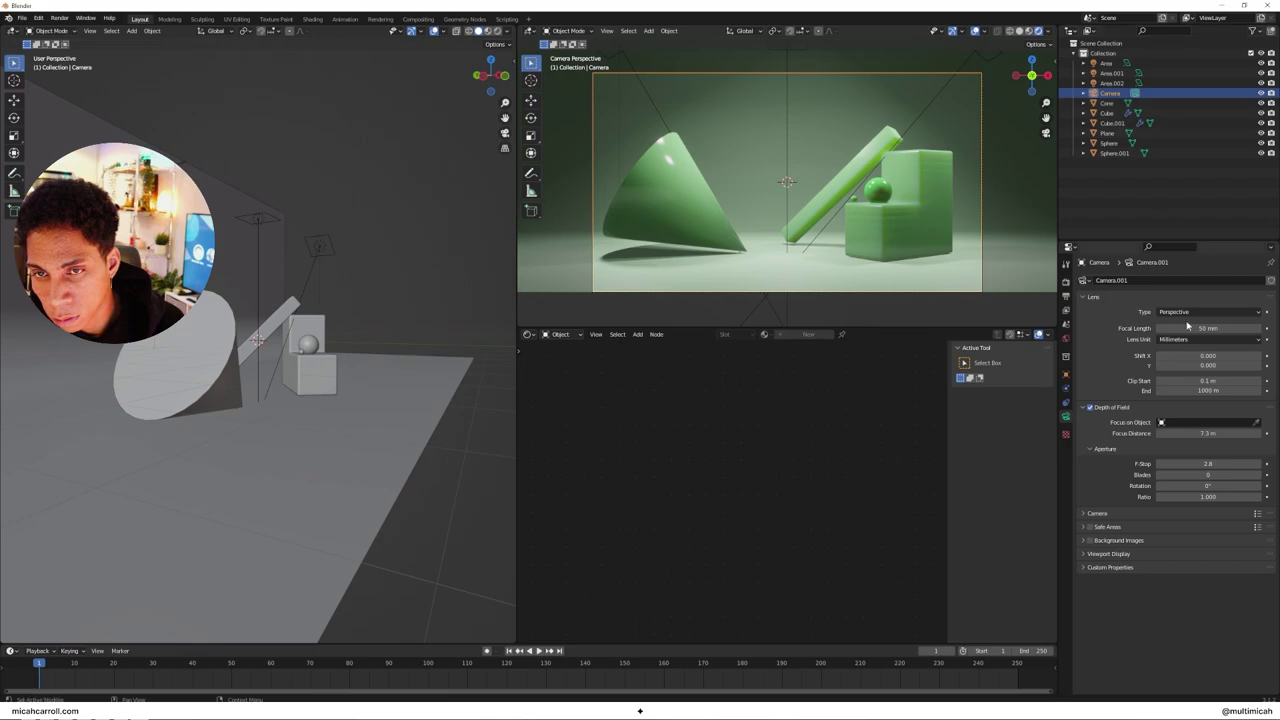
left_click(1086, 553)
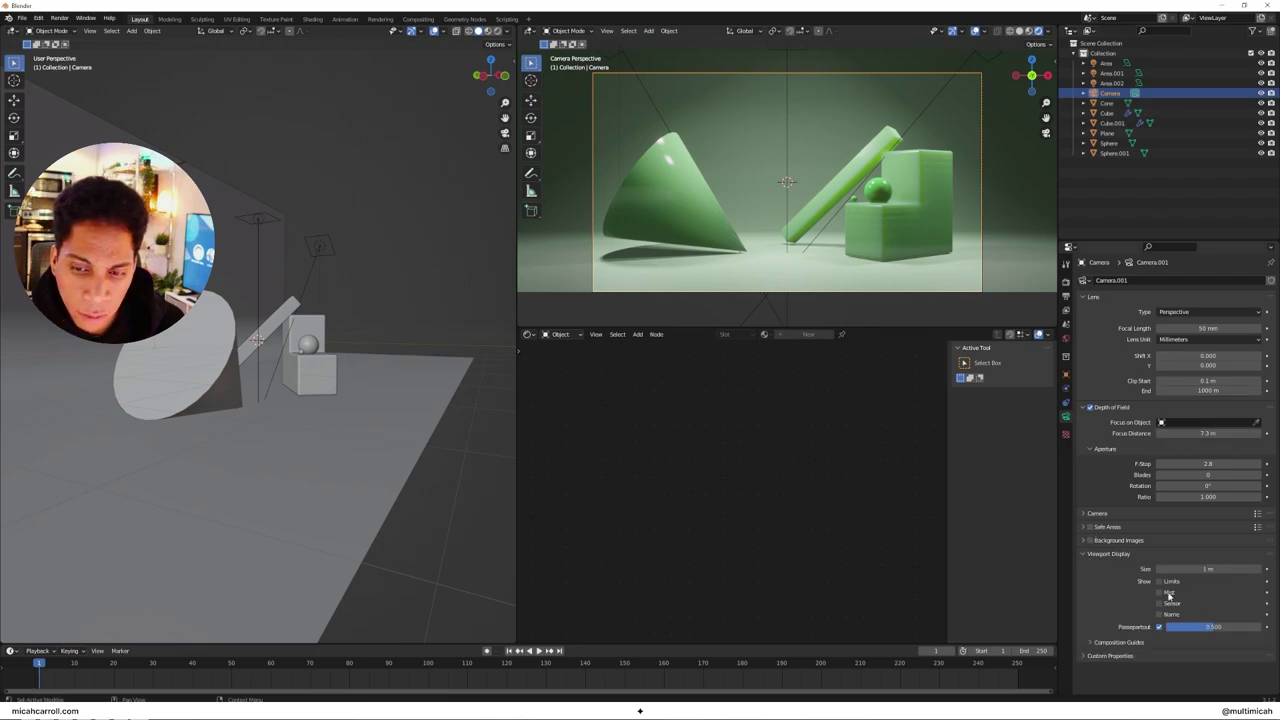
left_click_drag(1200, 627, 1262, 627)
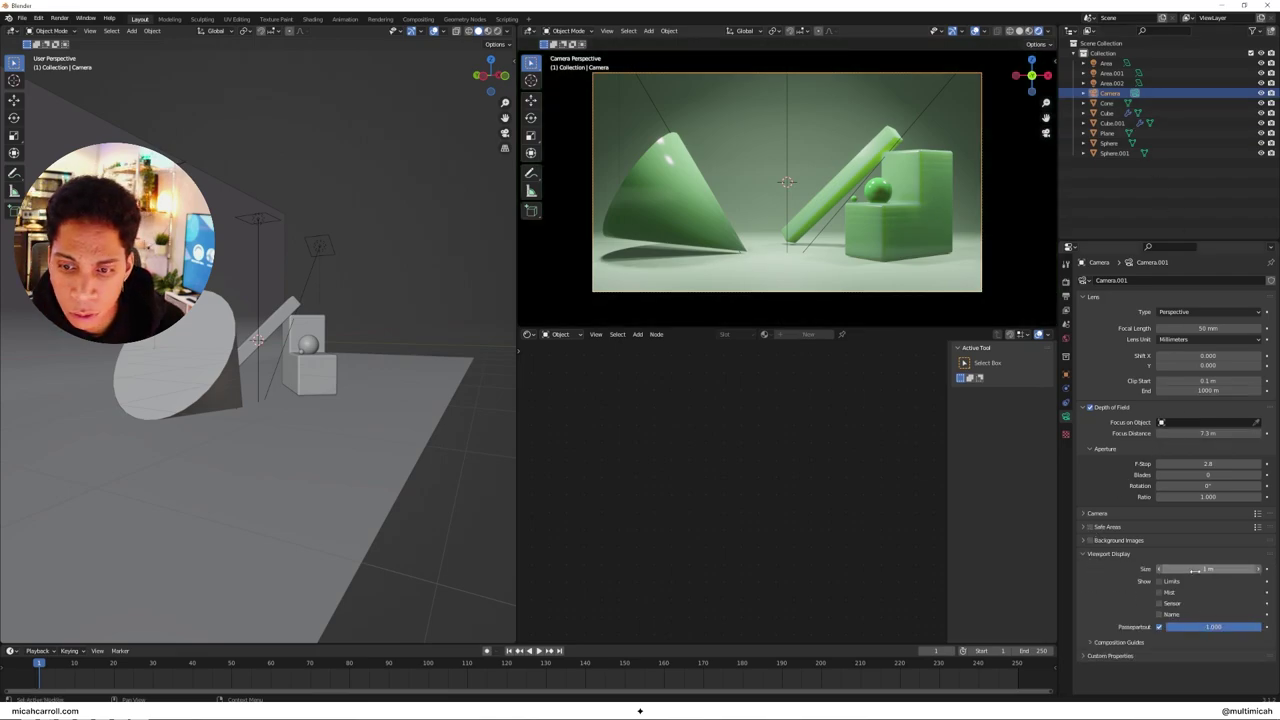
left_click(1118, 643)
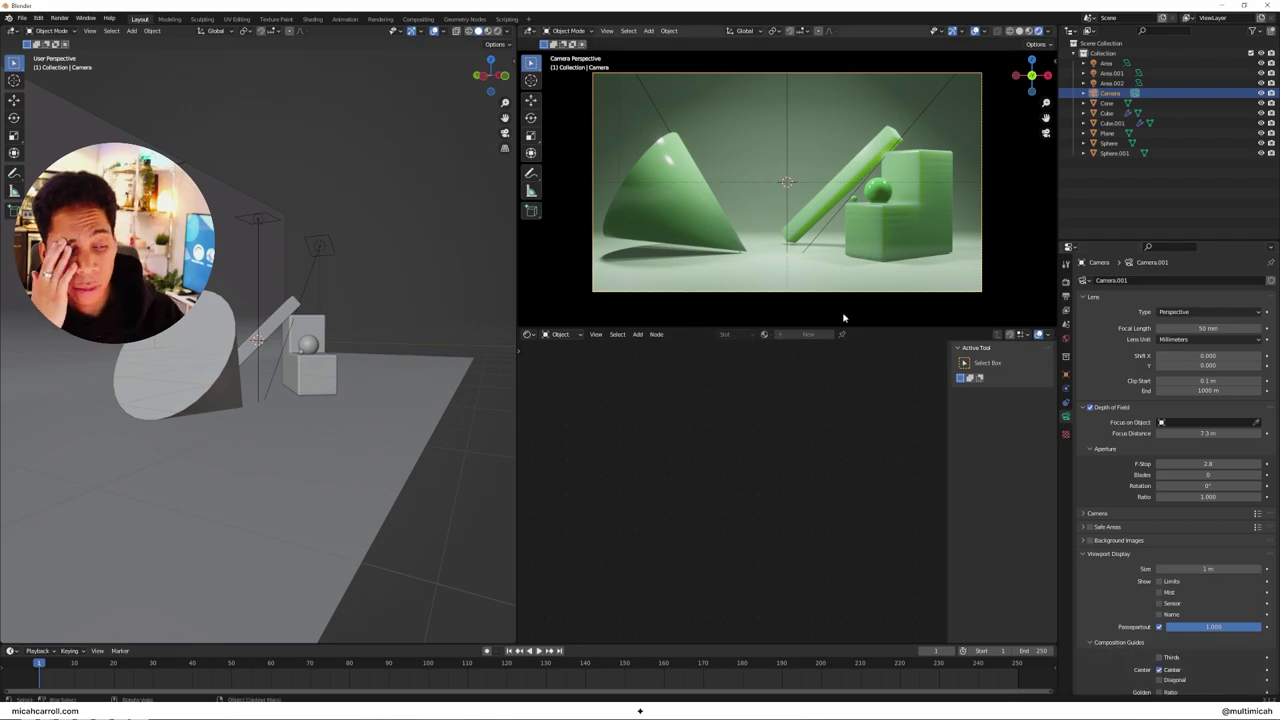
Step: Lower the cone along Z until its underside sits on the floor and clear the selection
left_click(683, 230)
key("g")
key("z")
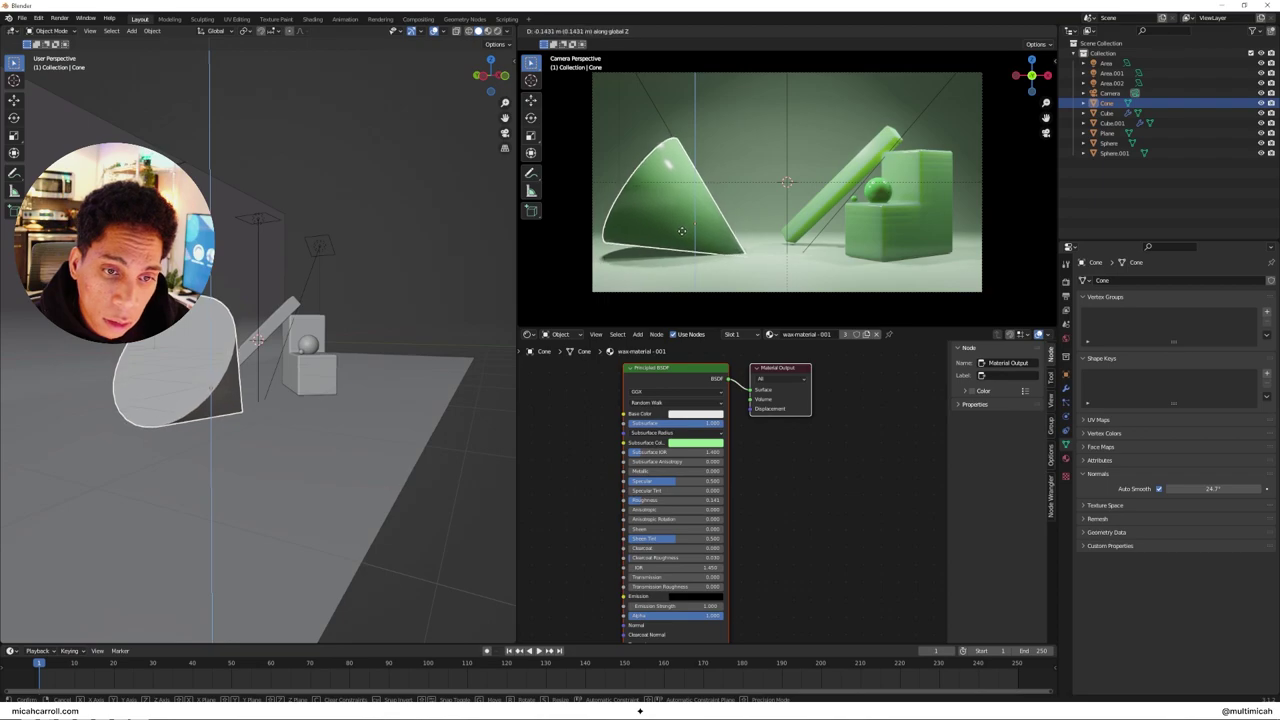
left_click(683, 242)
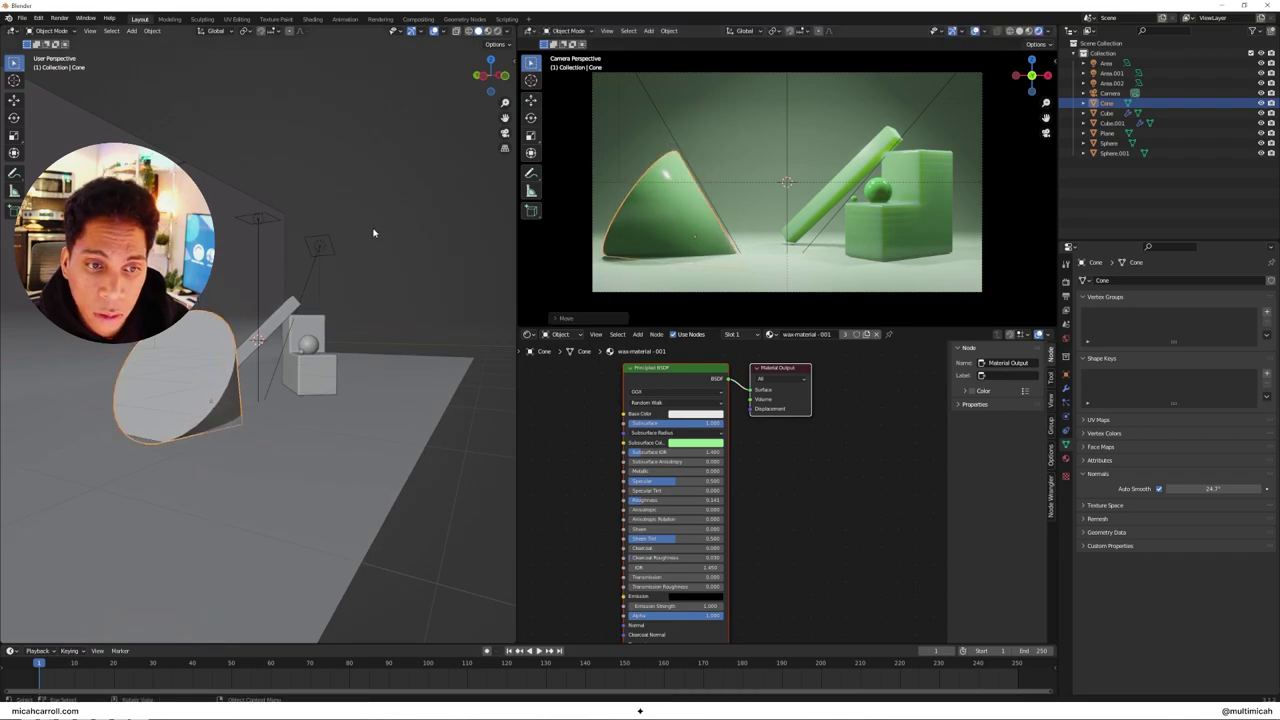
left_click(417, 216)
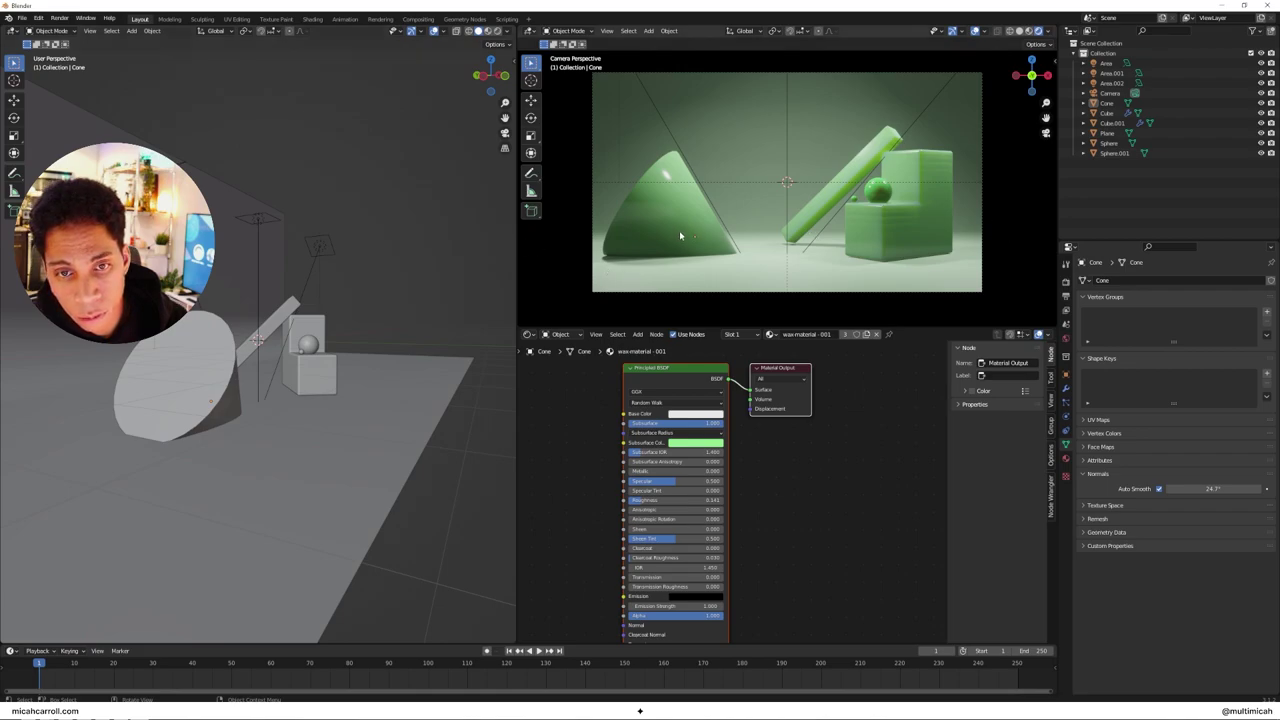
Step: Duplicate the leaning bar and place the copy about 2.89 m along negative X, beside the cone
left_click(828, 208)
middle_click_drag(331, 326, 300, 345)
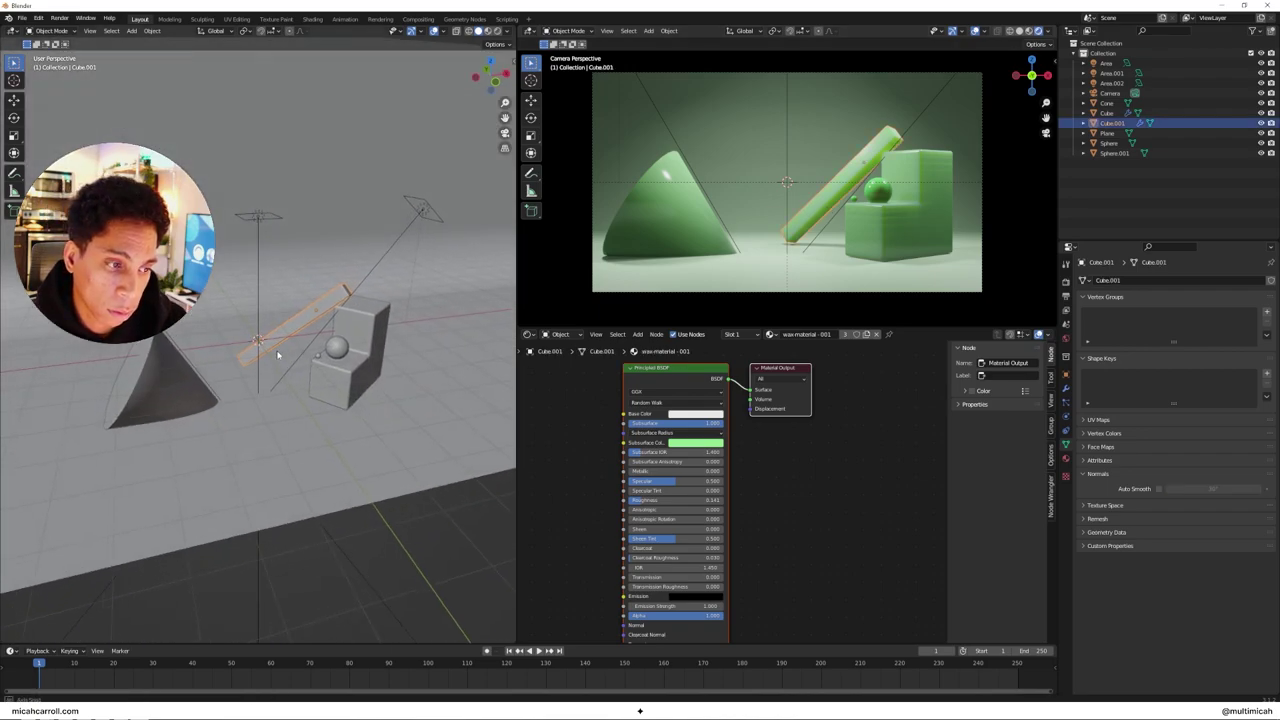
key("shift+d")
key("z")
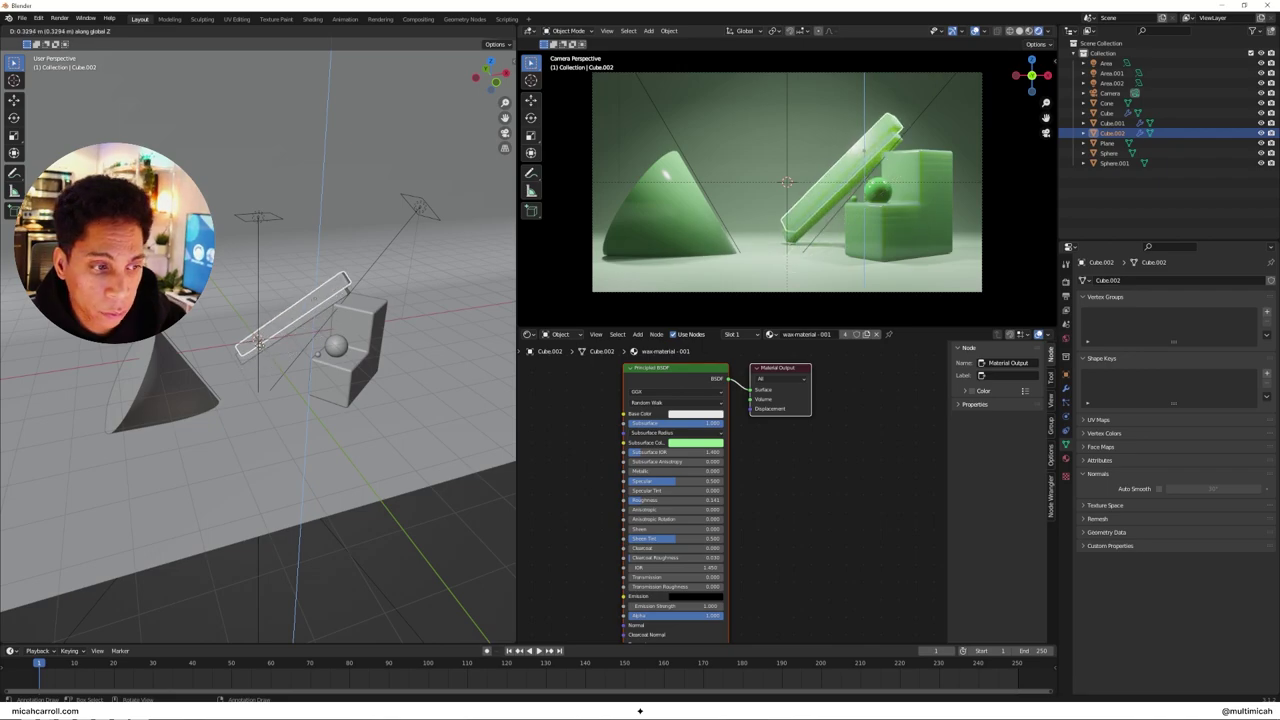
key("x")
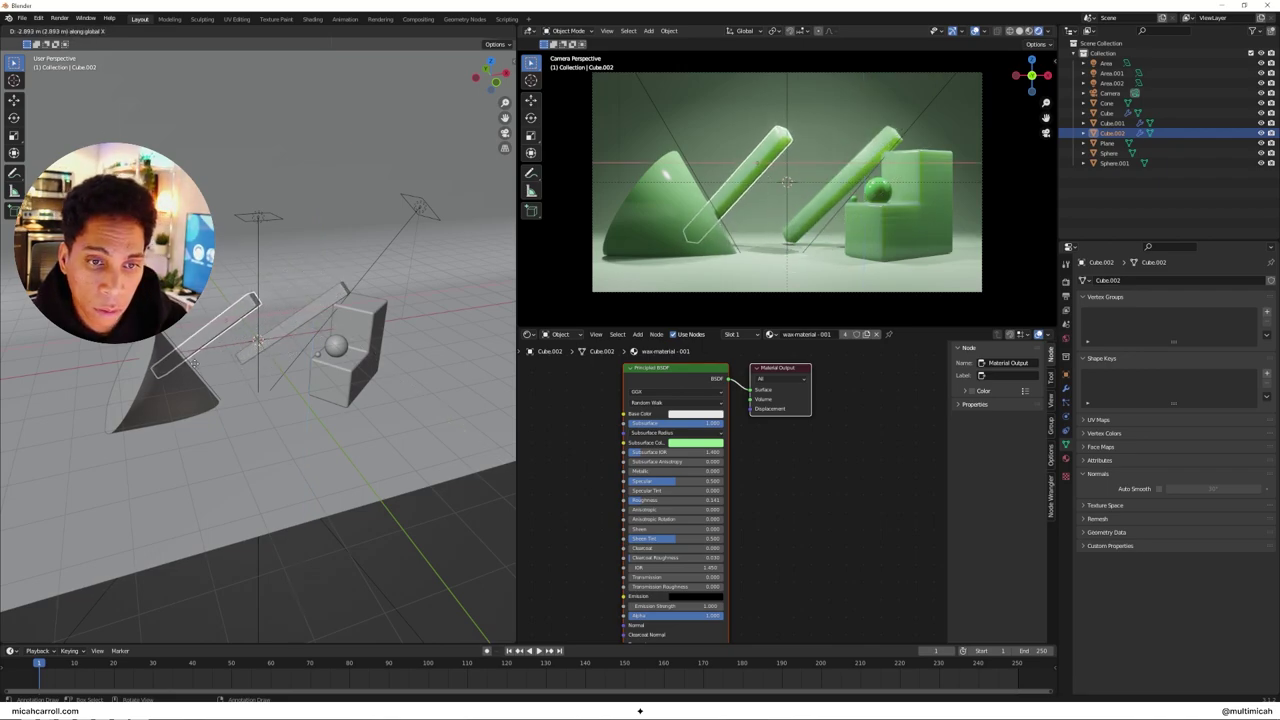
left_click(195, 363)
Step: Rotate the copied bar around Z so it leans toward the cone, mirroring the original bar's slant
key("r")
key("z")
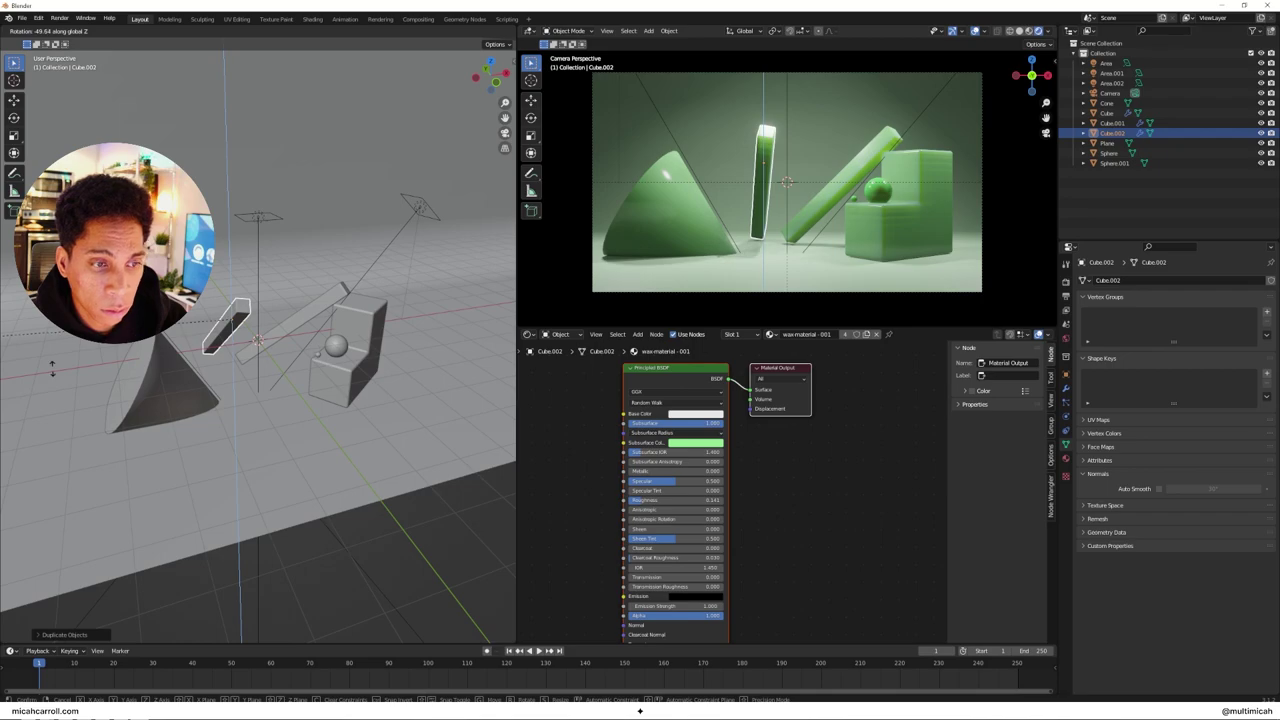
left_click(301, 203)
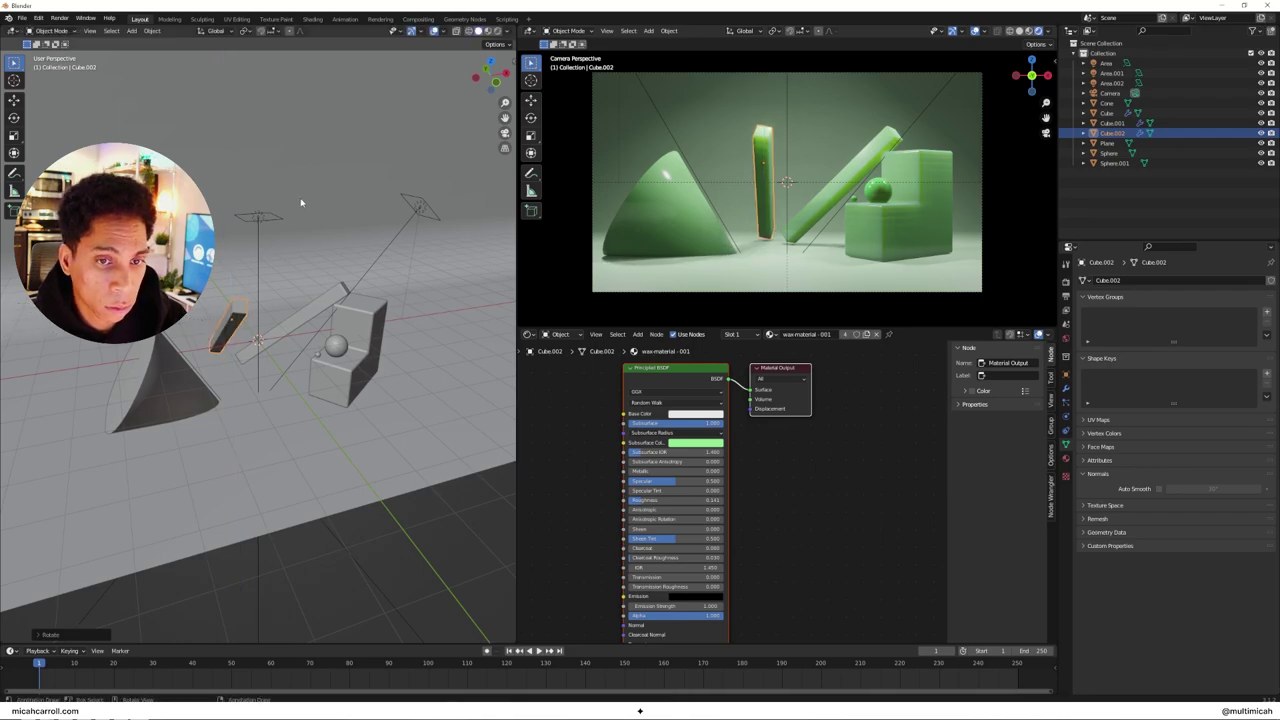
key("n")
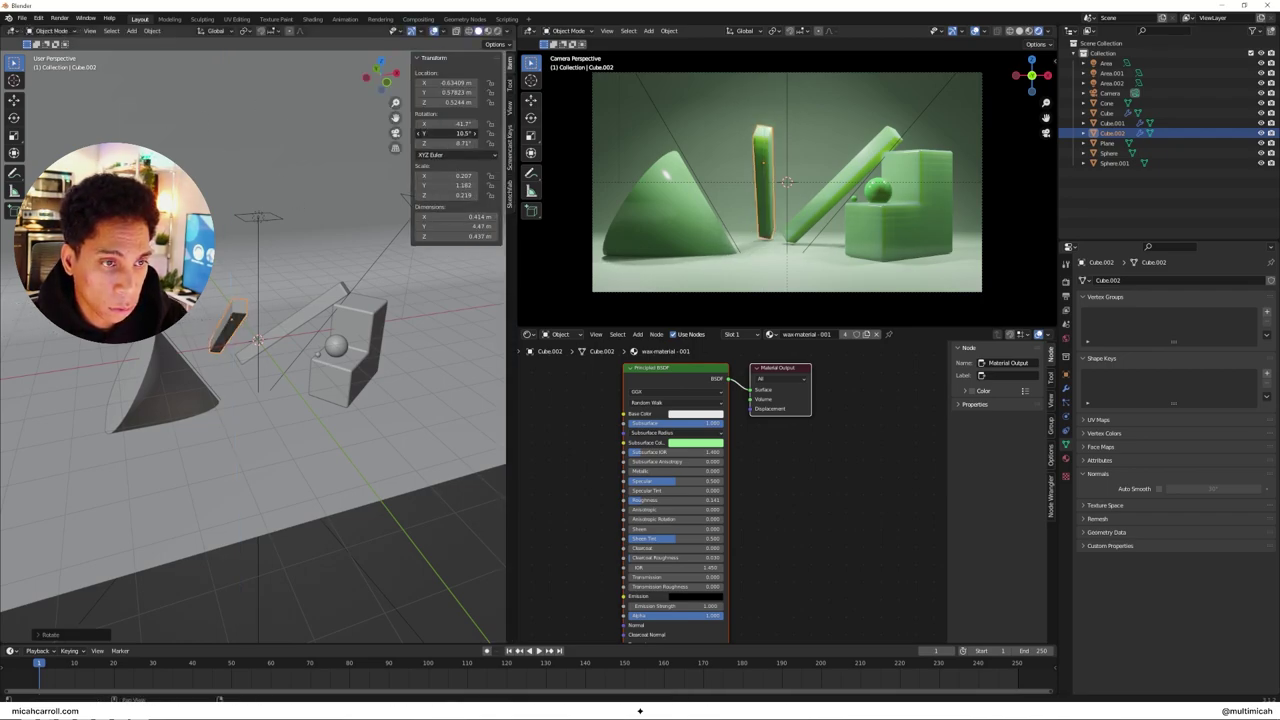
left_click_drag(450, 133, 362, 133)
key("ctrl+z")
left_click_drag(450, 143, 348, 143)
Step: Move the copied bar about 1.7 m along negative X and adjust its Y location so the two bars form a V
key("g")
key("z")
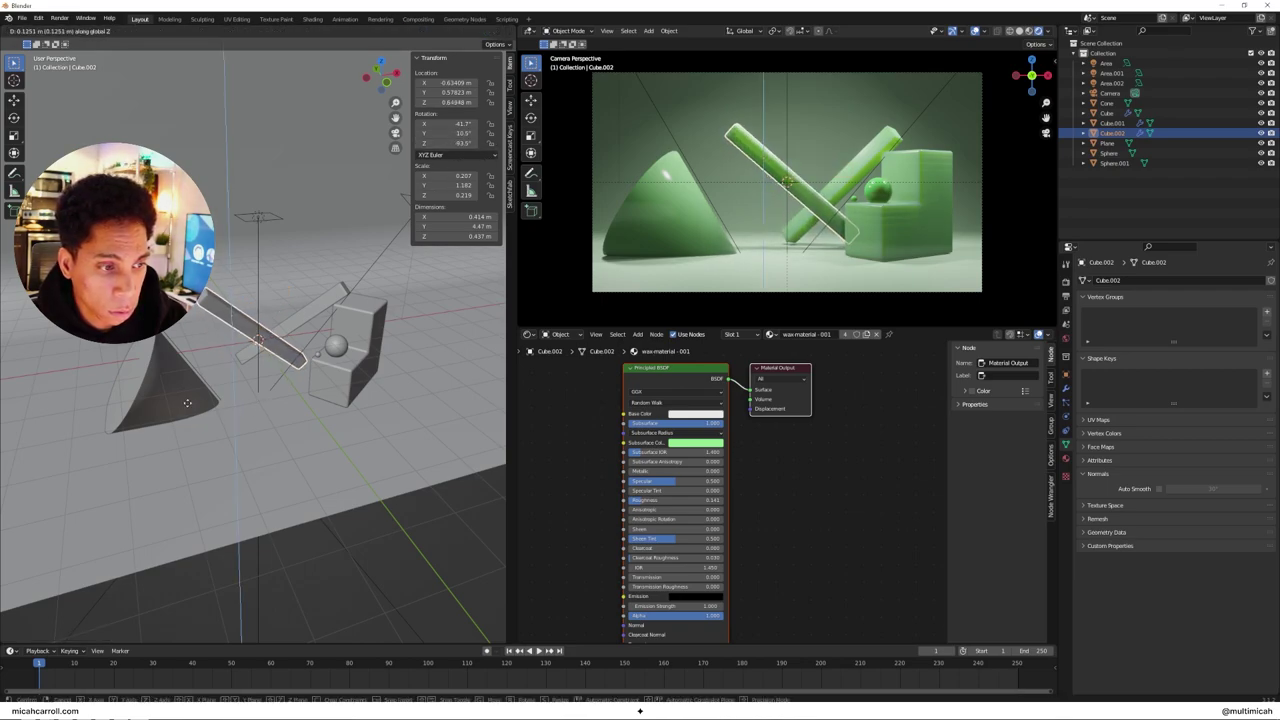
key("x")
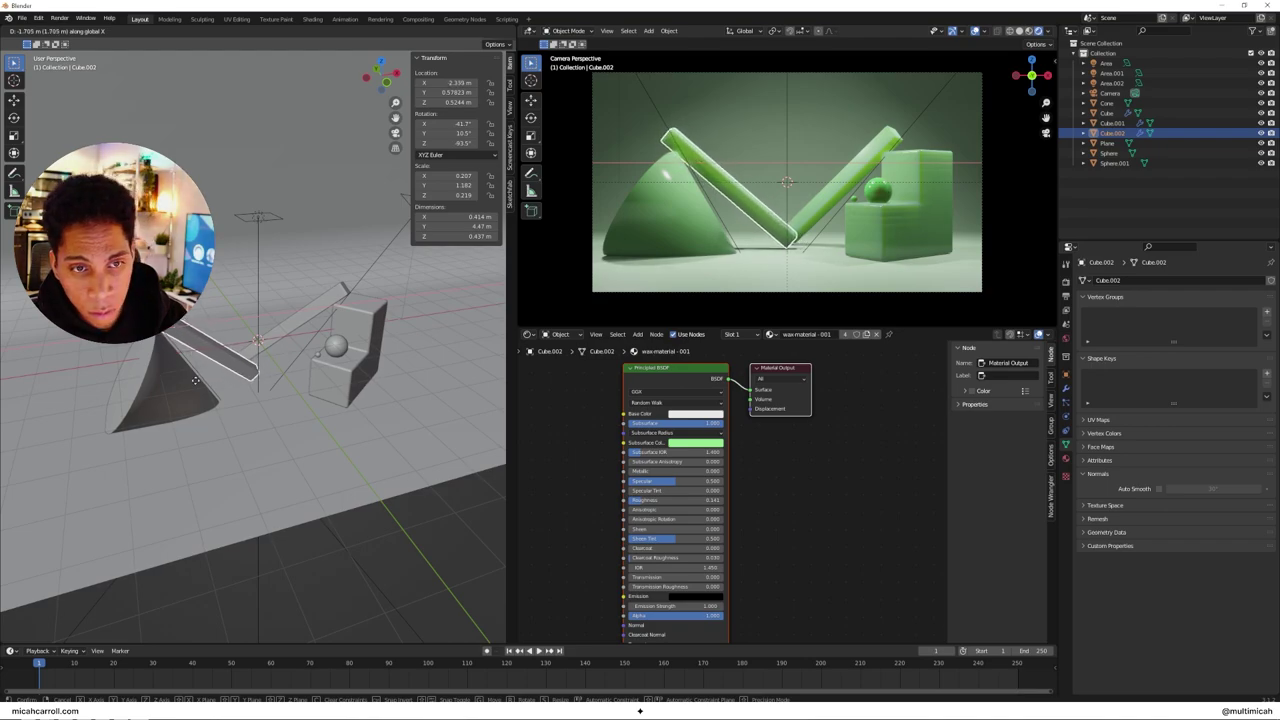
left_click(196, 380)
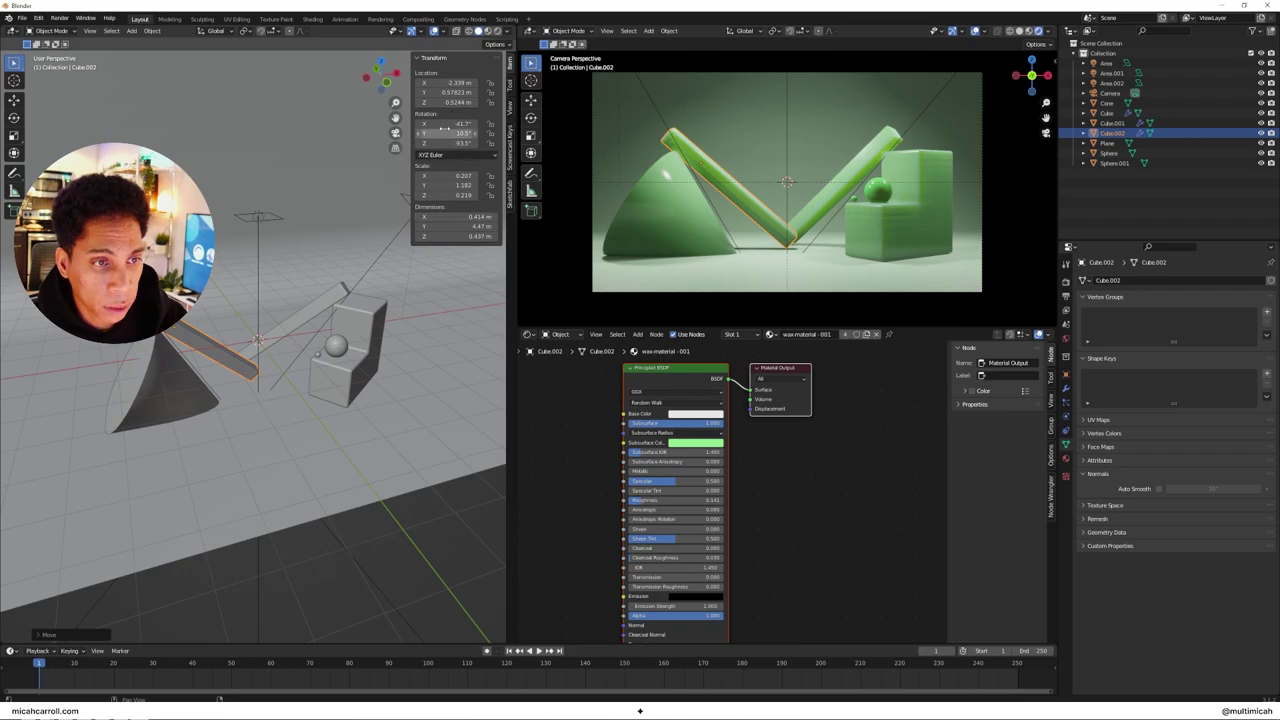
mouse_move(455, 92)
left_mouse_down()
mouse_move(552, 92)
mouse_move(446, 92)
left_mouse_up()
left_click(1008, 258)
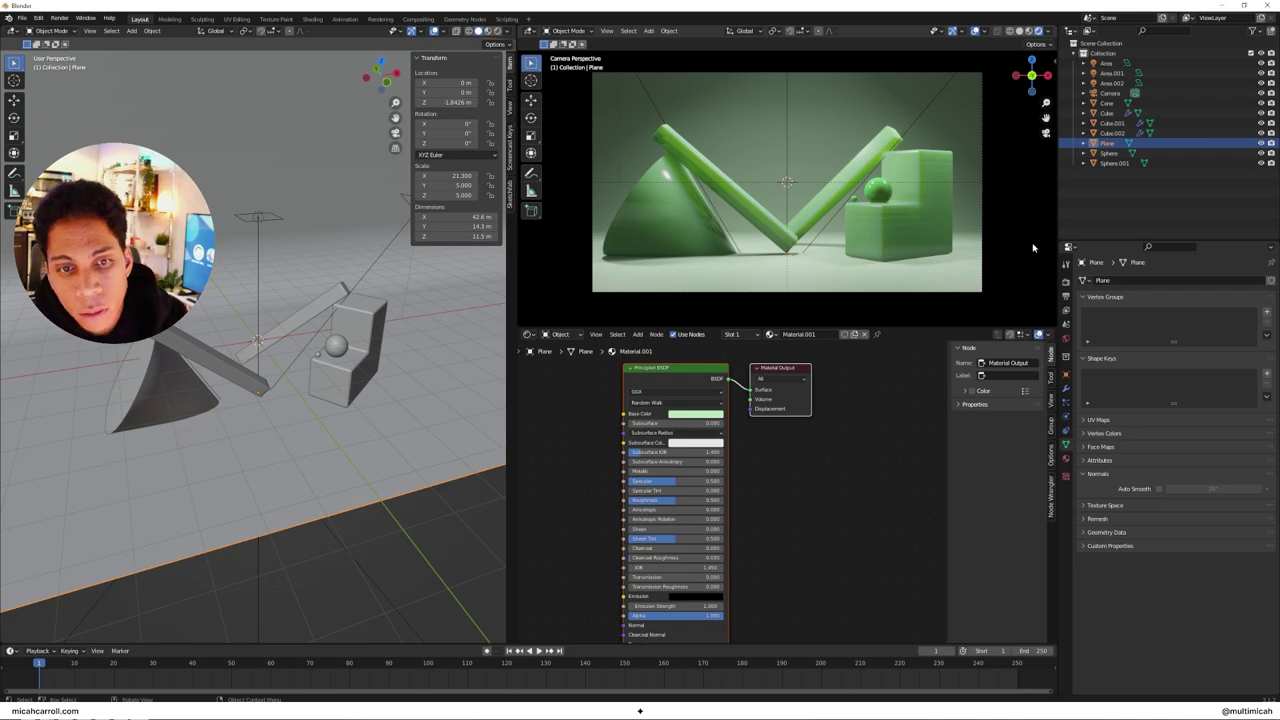
scroll(825, 224, "up", 3)
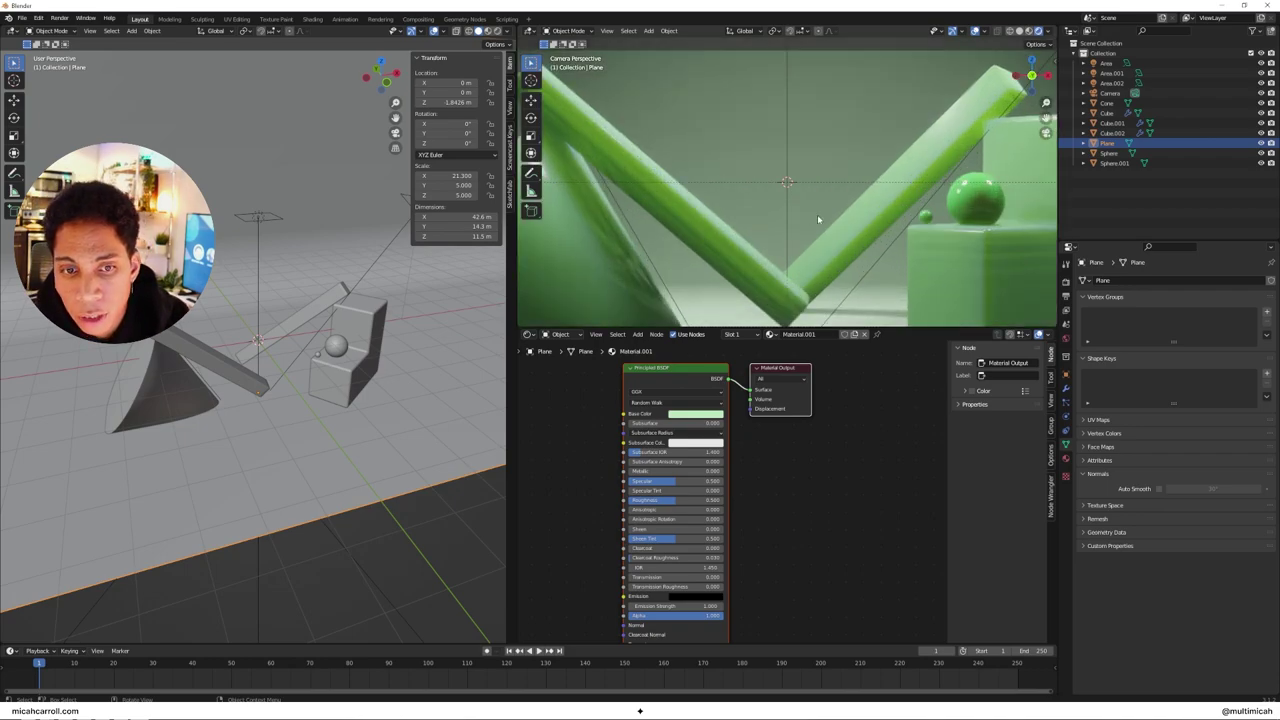
scroll(820, 215, "down", 3)
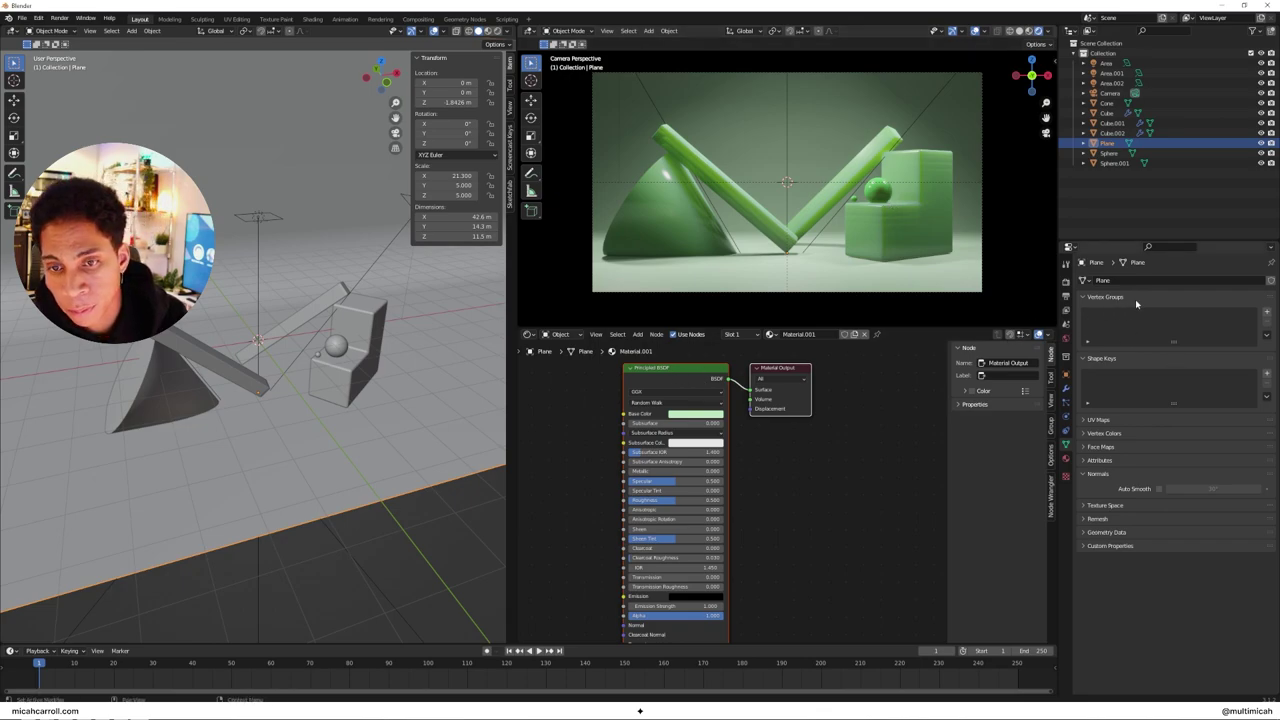
Step: Set the scene's Color Management Look to High Contrast
left_click(1068, 283)
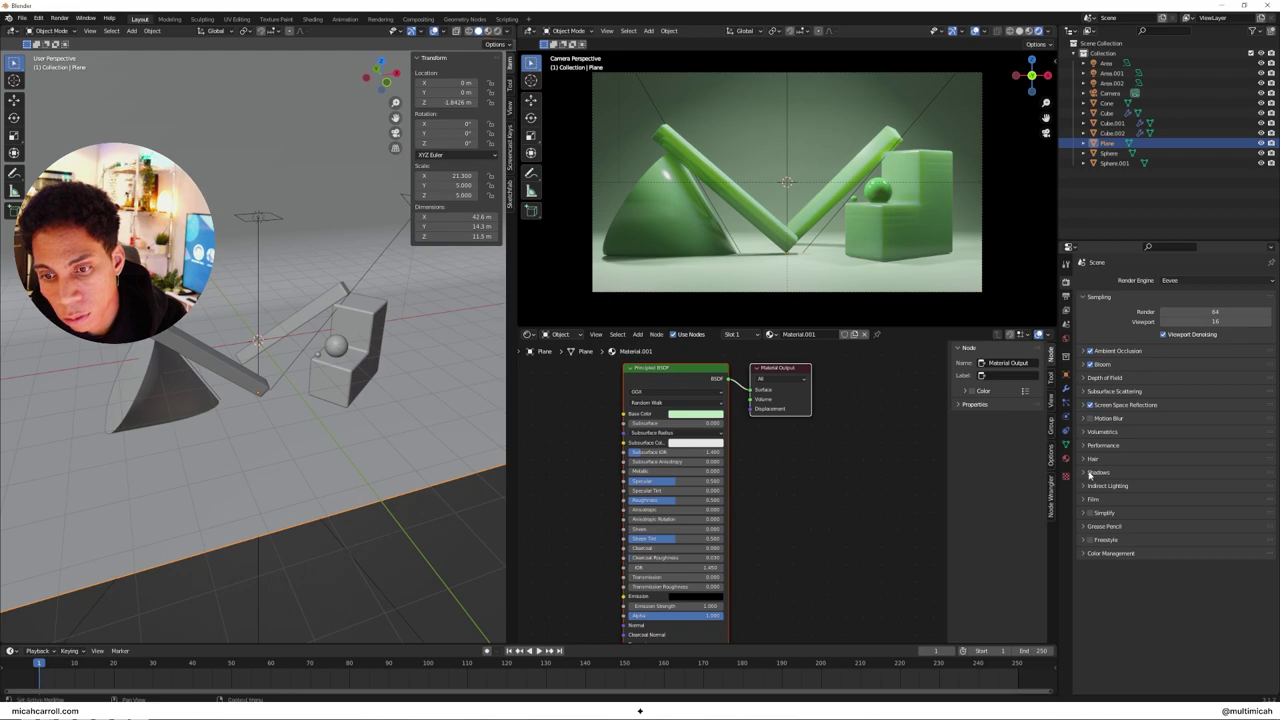
left_click(1105, 554)
left_click(1188, 594)
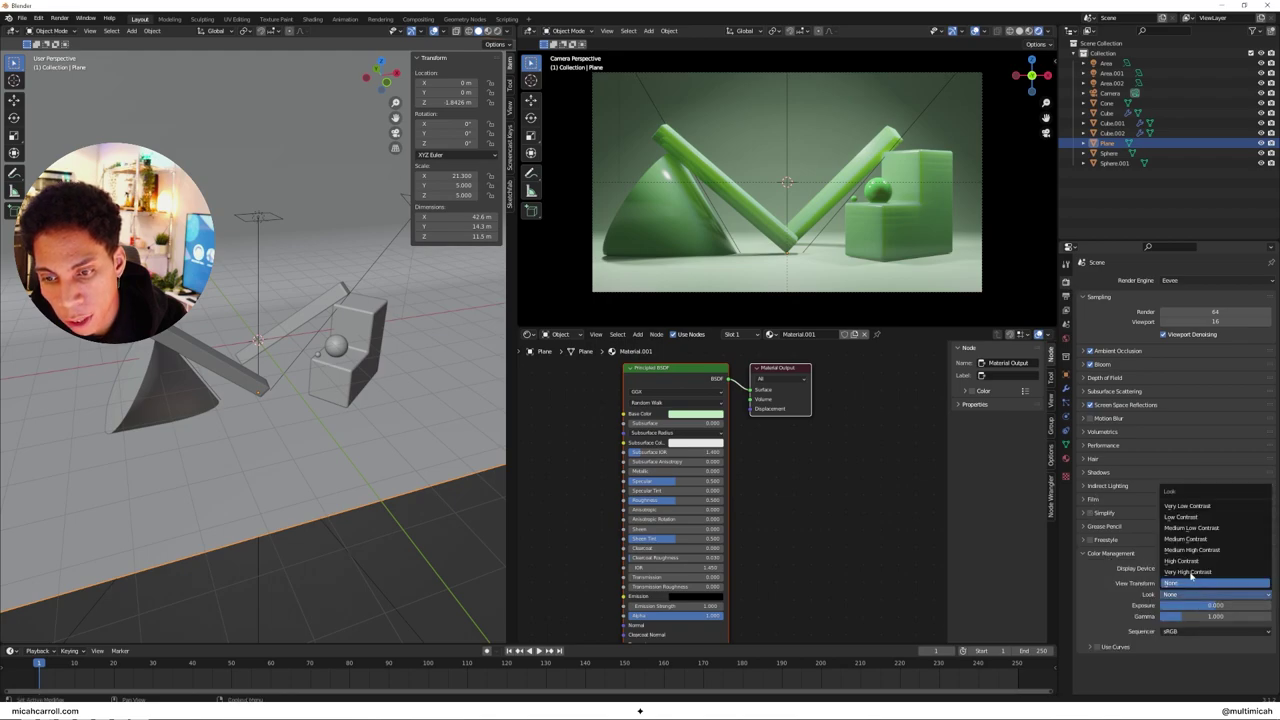
left_click(1195, 541)
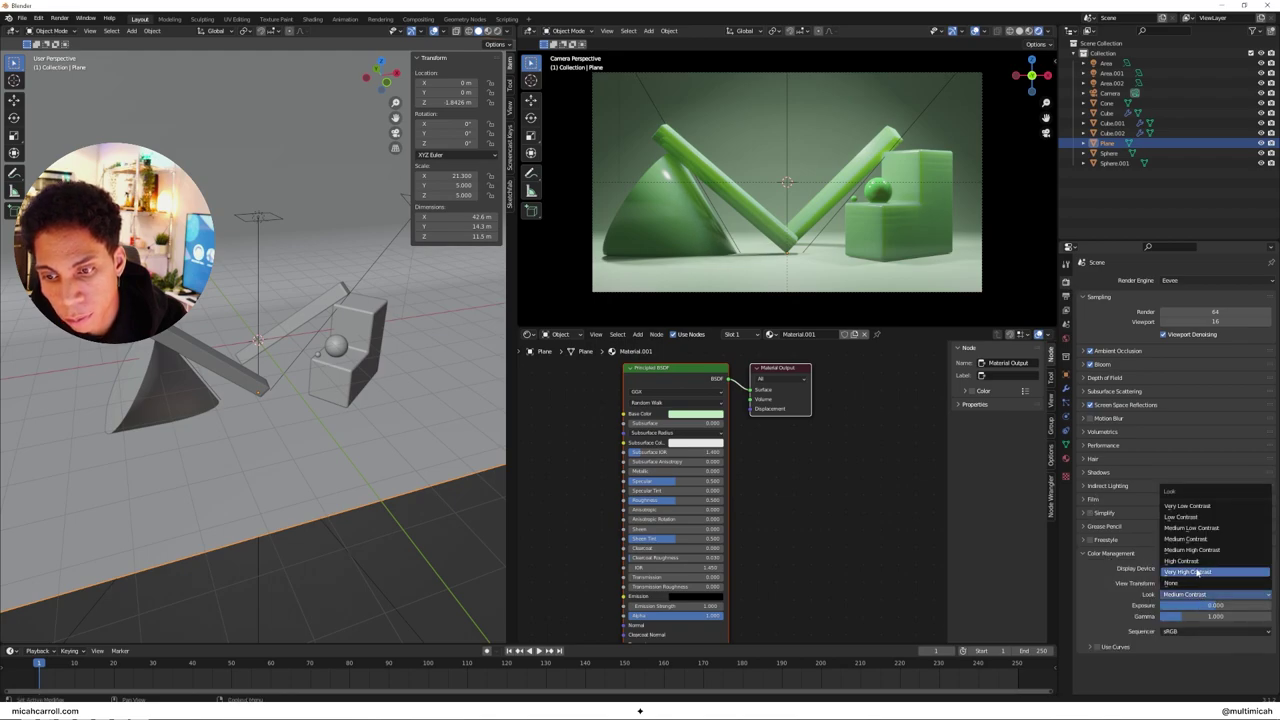
left_click(1195, 561)
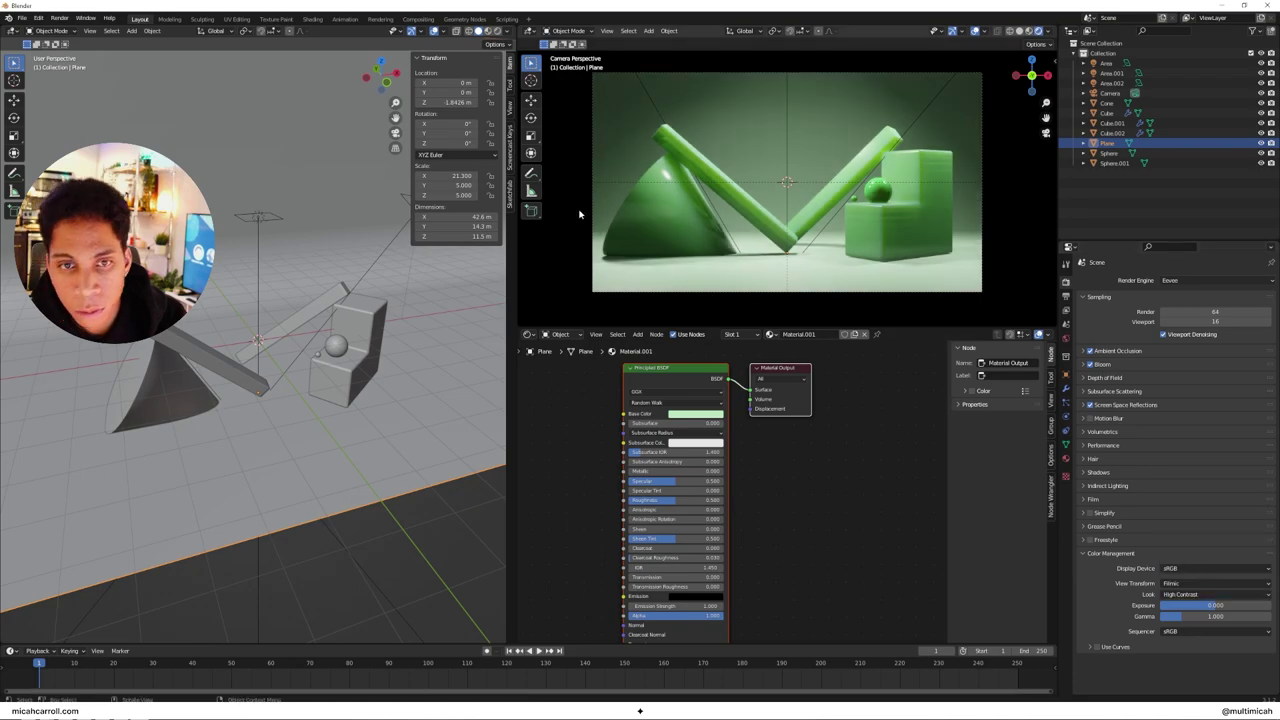
Step: Change the color of the overhead area light to a saturated turquoise
left_click(256, 217)
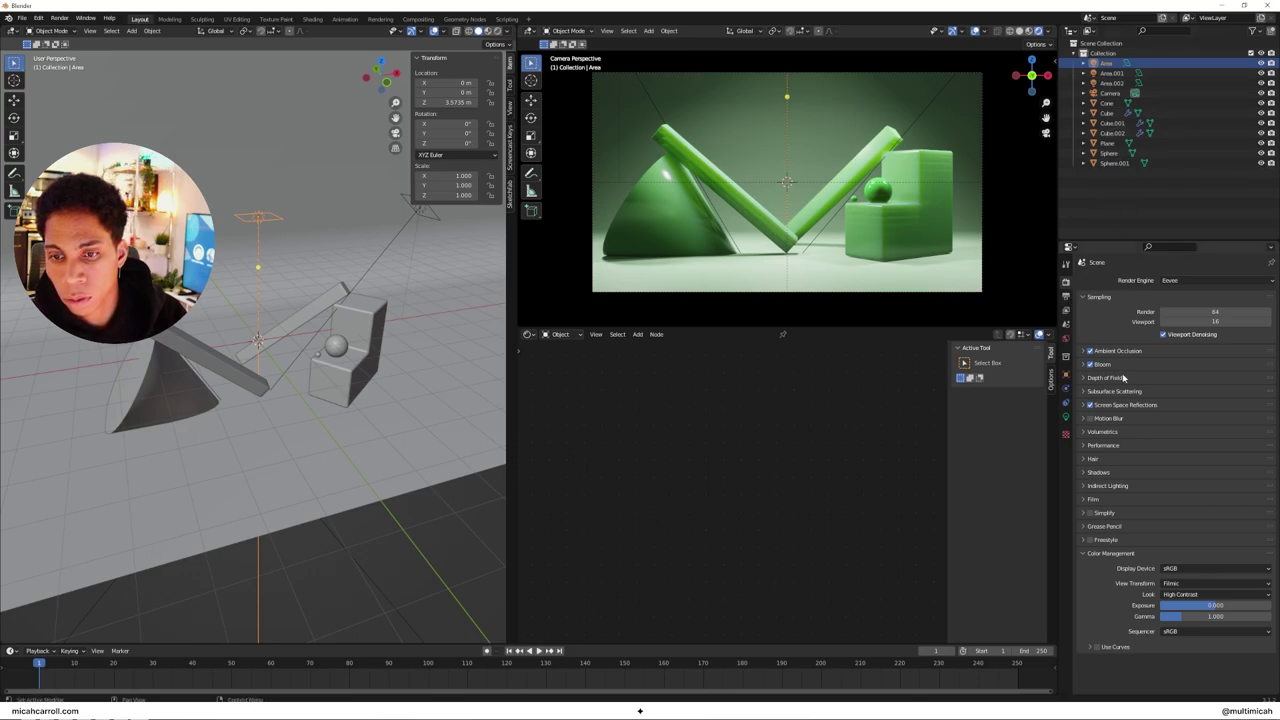
left_click(1065, 416)
left_click(1208, 338)
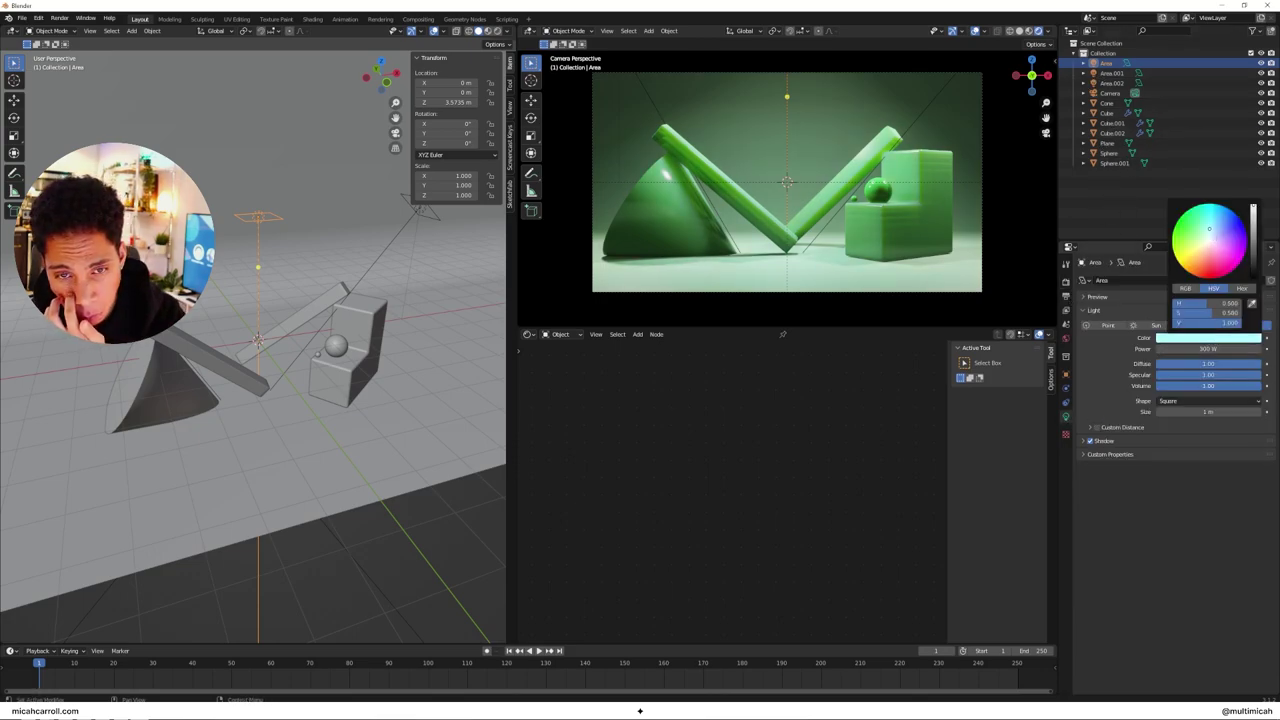
left_click_drag(1183, 214, 1202, 205)
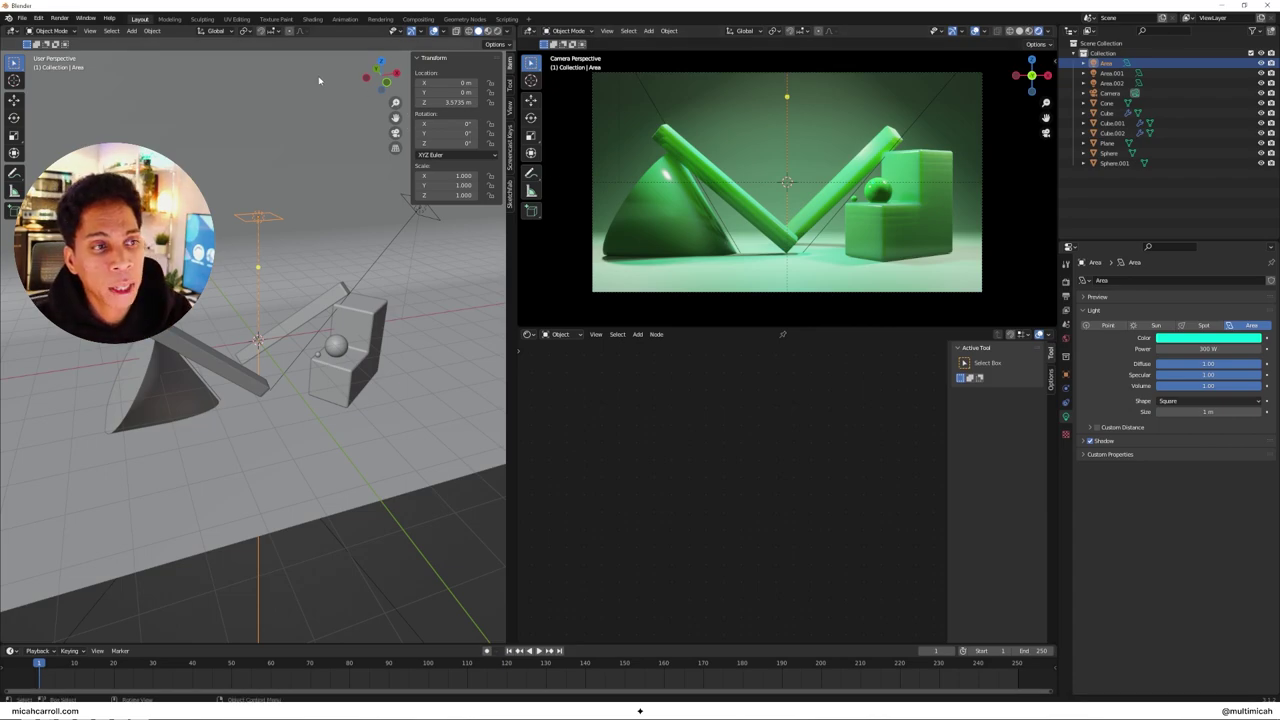
Step: Set the Roughness of the stepped block's wax material to about 0.26
left_click(355, 326)
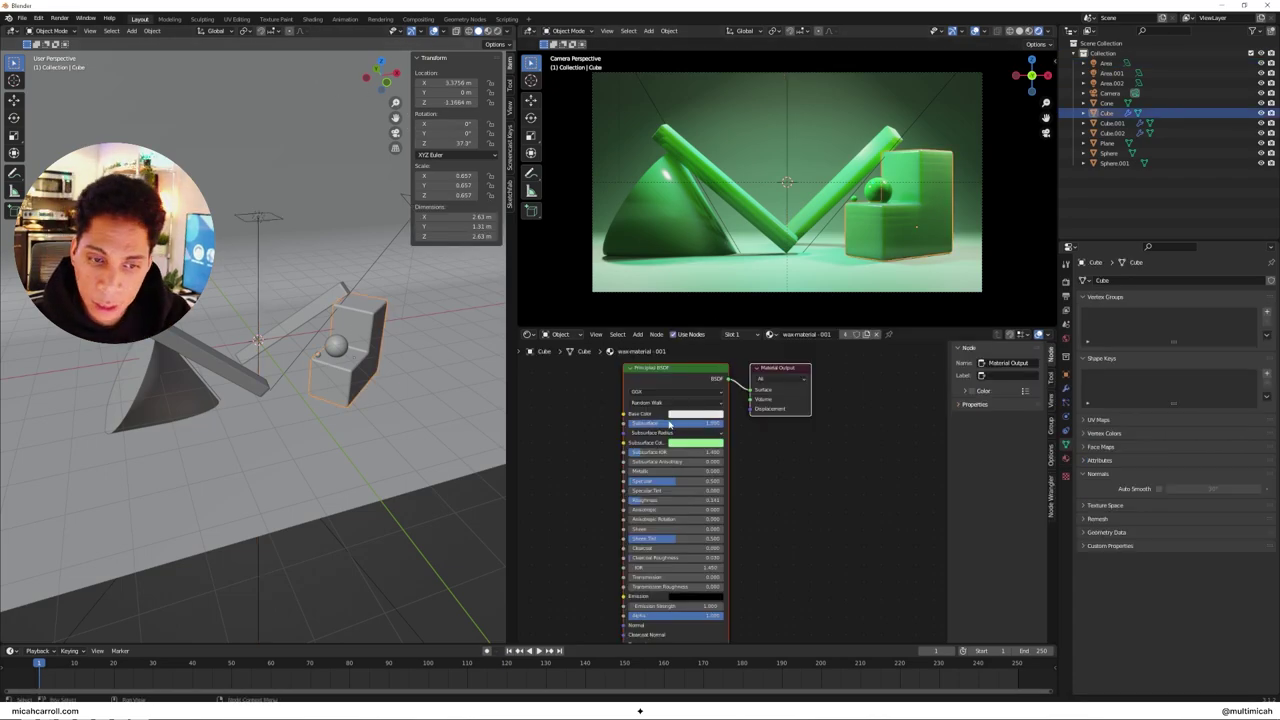
scroll(725, 434, "up", 3)
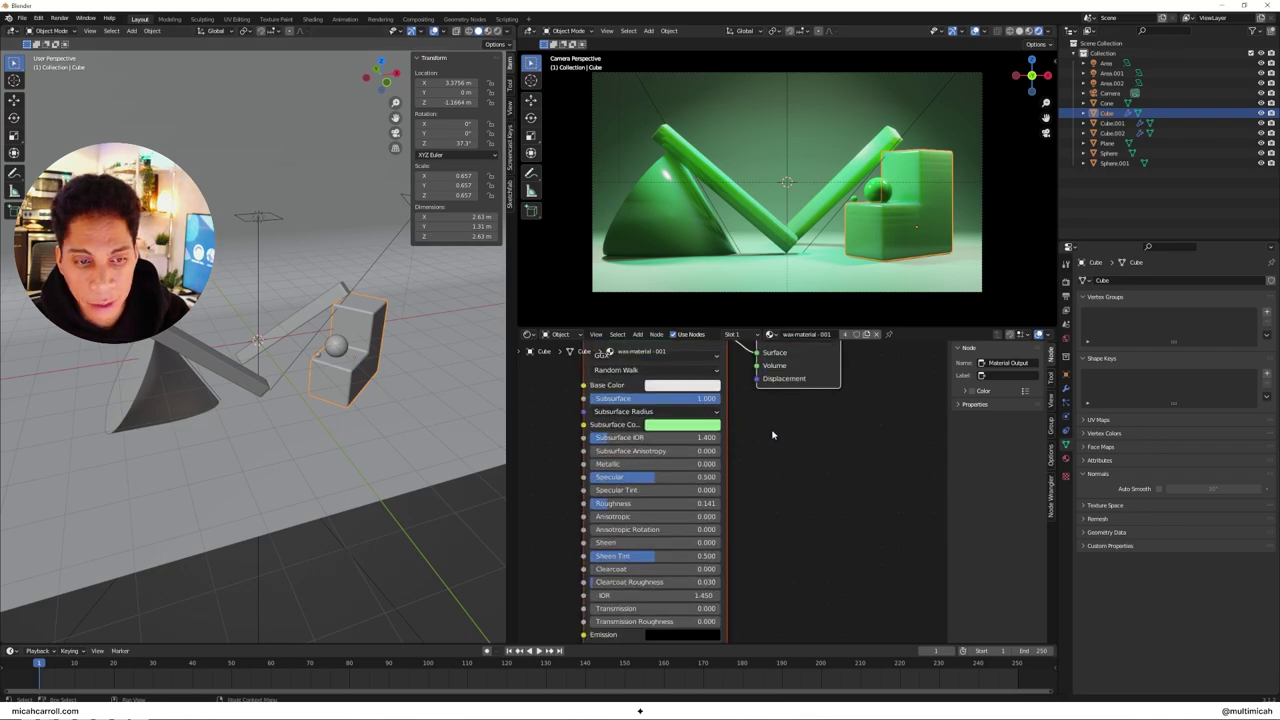
scroll(772, 434, "down", 3)
scroll(762, 442, "up", 4)
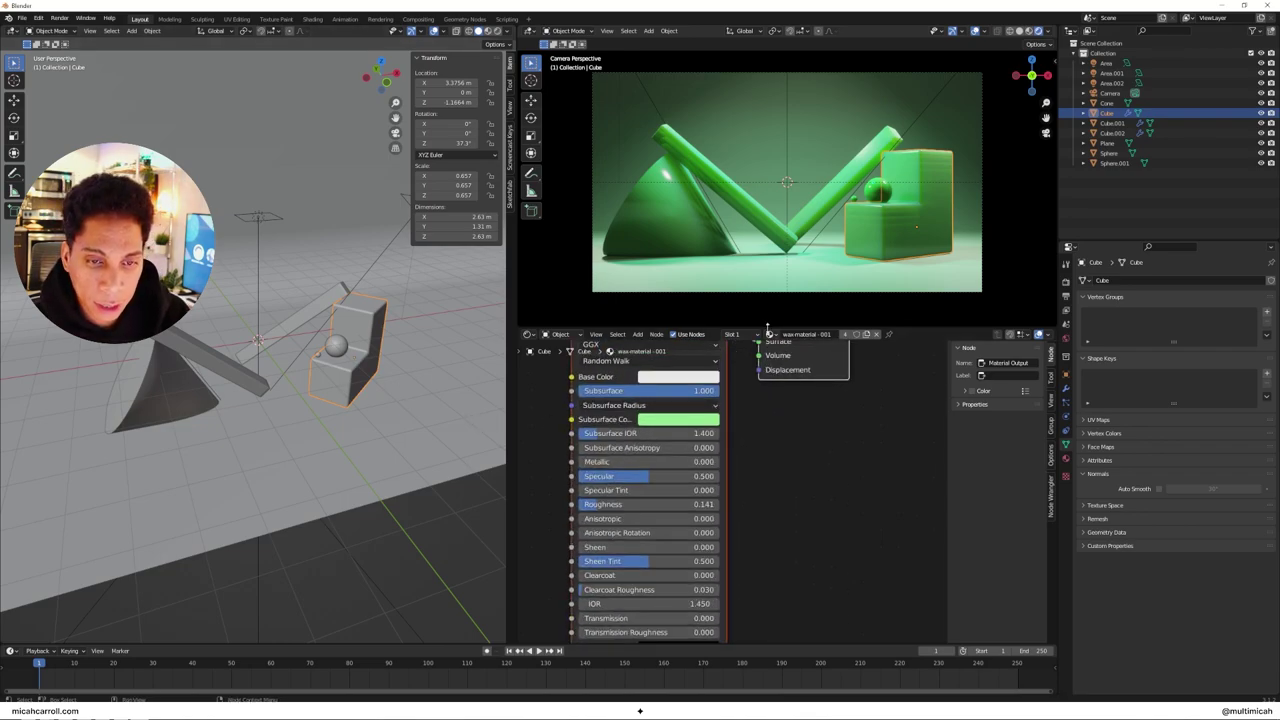
middle_click_drag(757, 436, 848, 486)
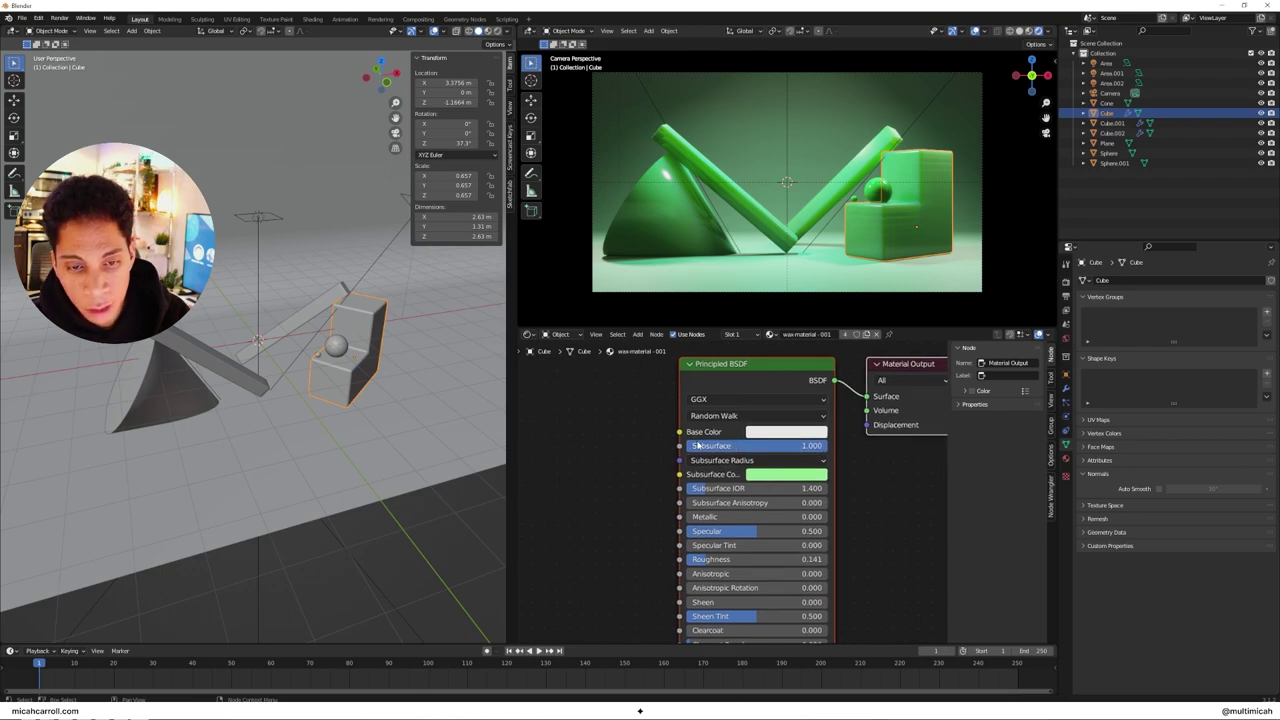
left_click(795, 460)
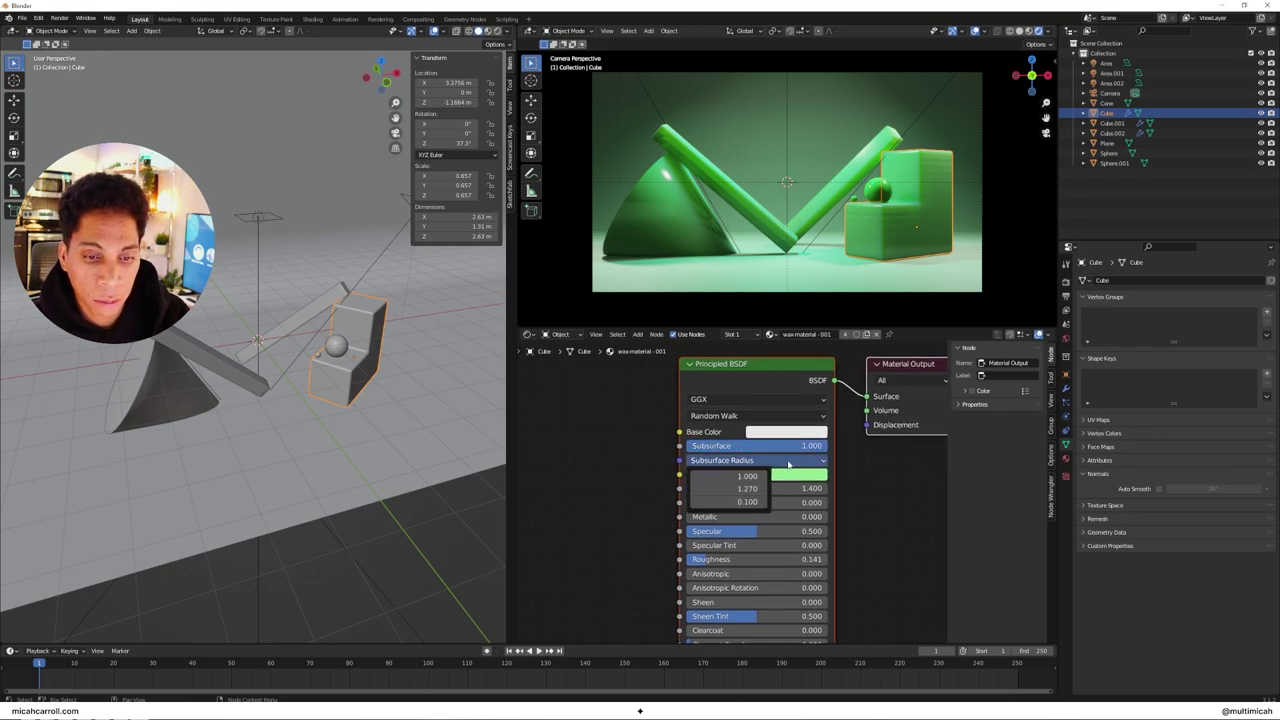
left_click(776, 461)
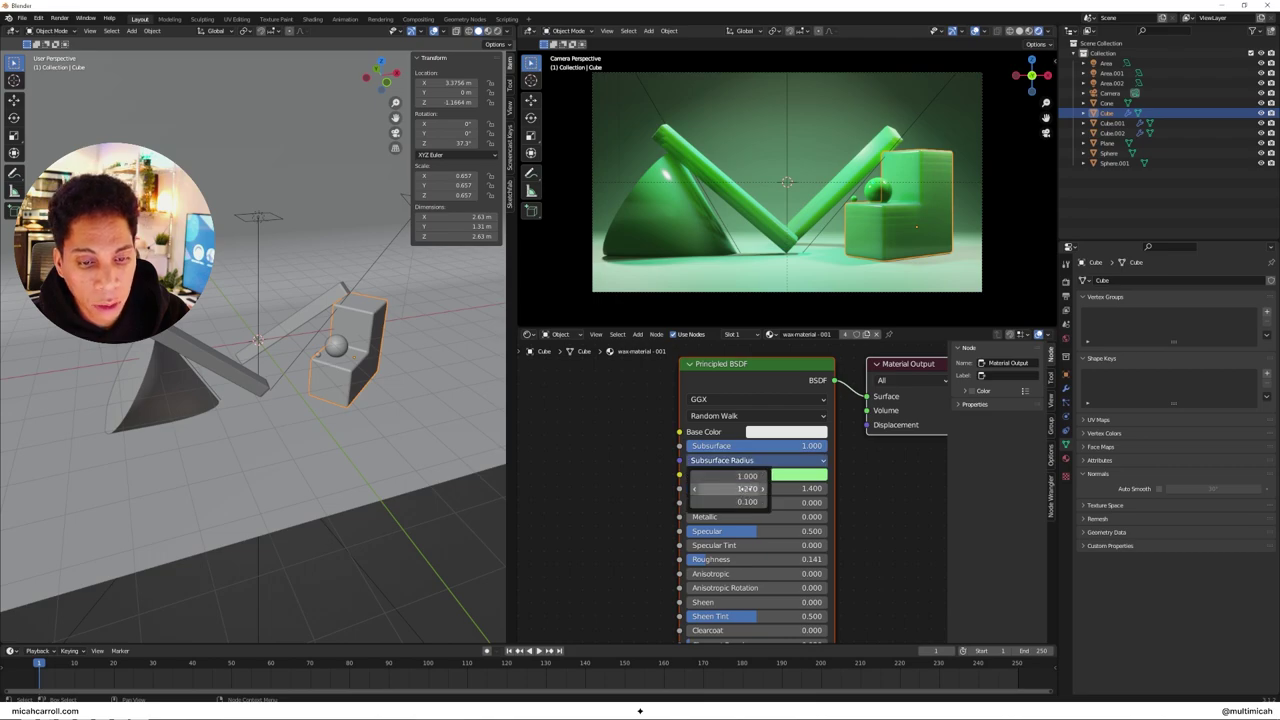
left_click_drag(720, 516, 688, 516)
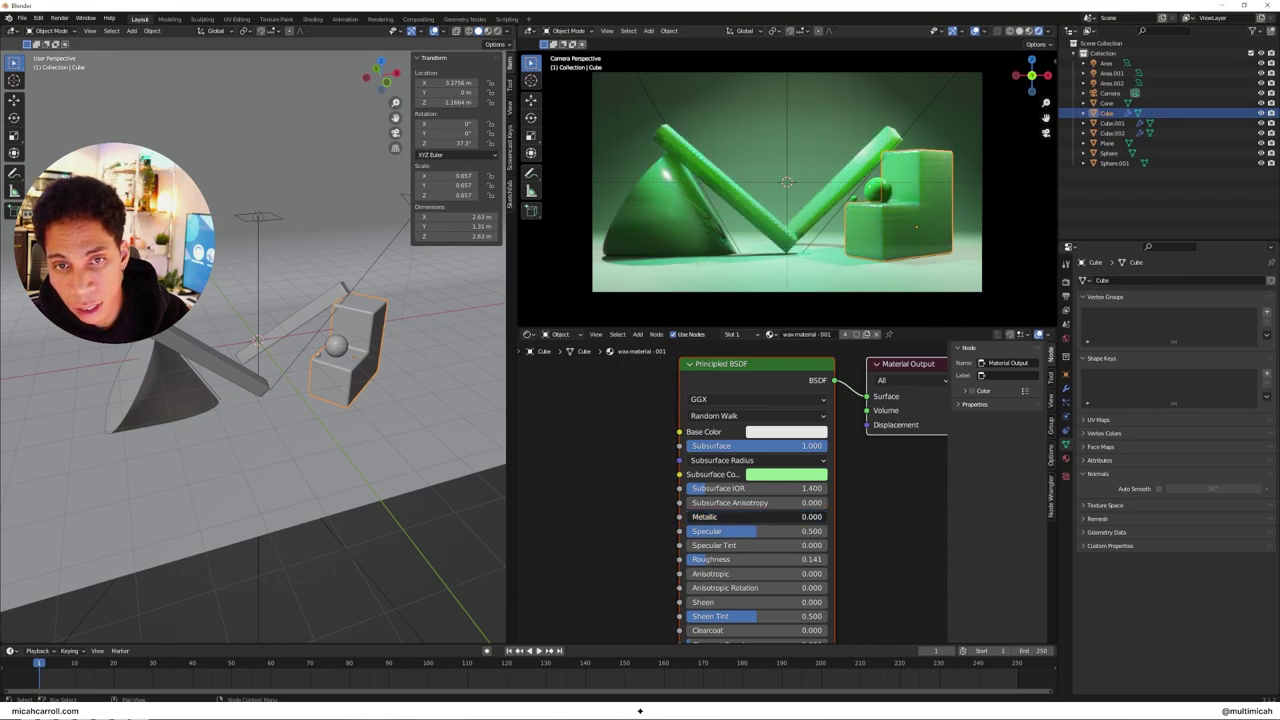
mouse_move(712, 559)
left_mouse_down()
mouse_move(811, 559)
mouse_move(686, 559)
mouse_move(822, 559)
mouse_move(714, 559)
mouse_move(725, 559)
left_mouse_up()
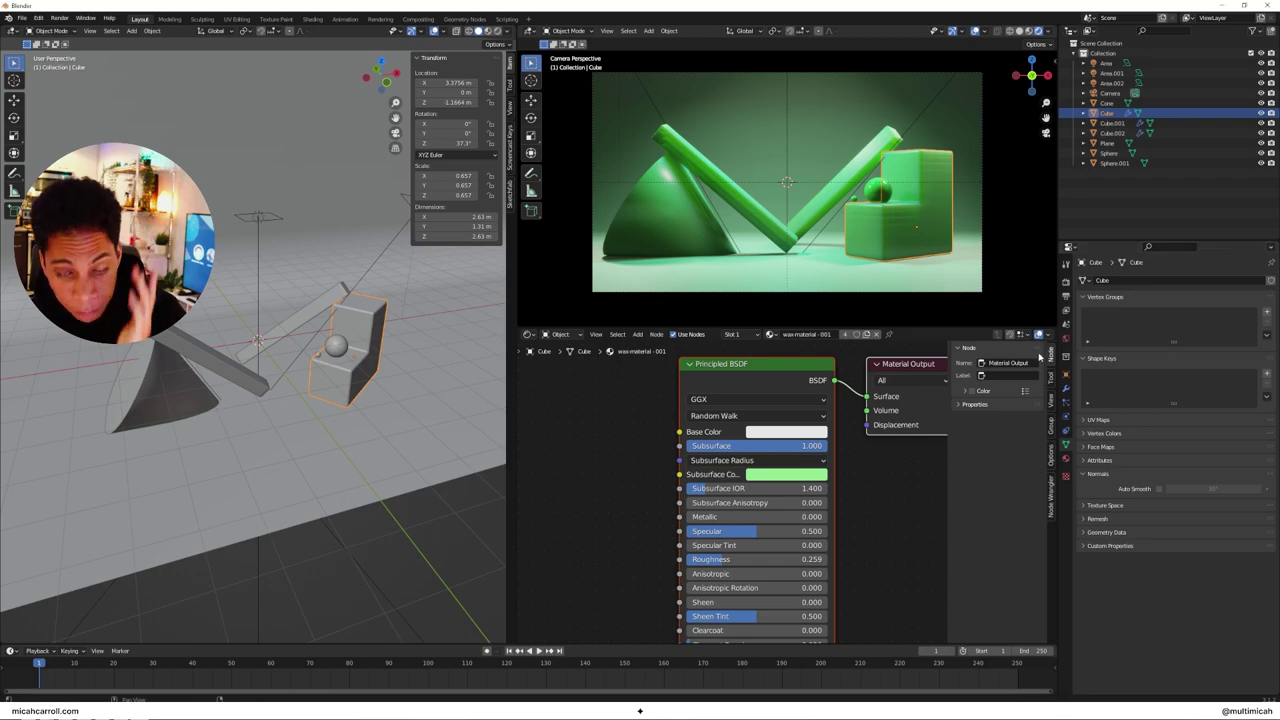
Step: Enlarge the rendered camera view to fill the window, inspect the composition without the block selected, and restore the layout
left_click(418, 19)
left_click(139, 19)
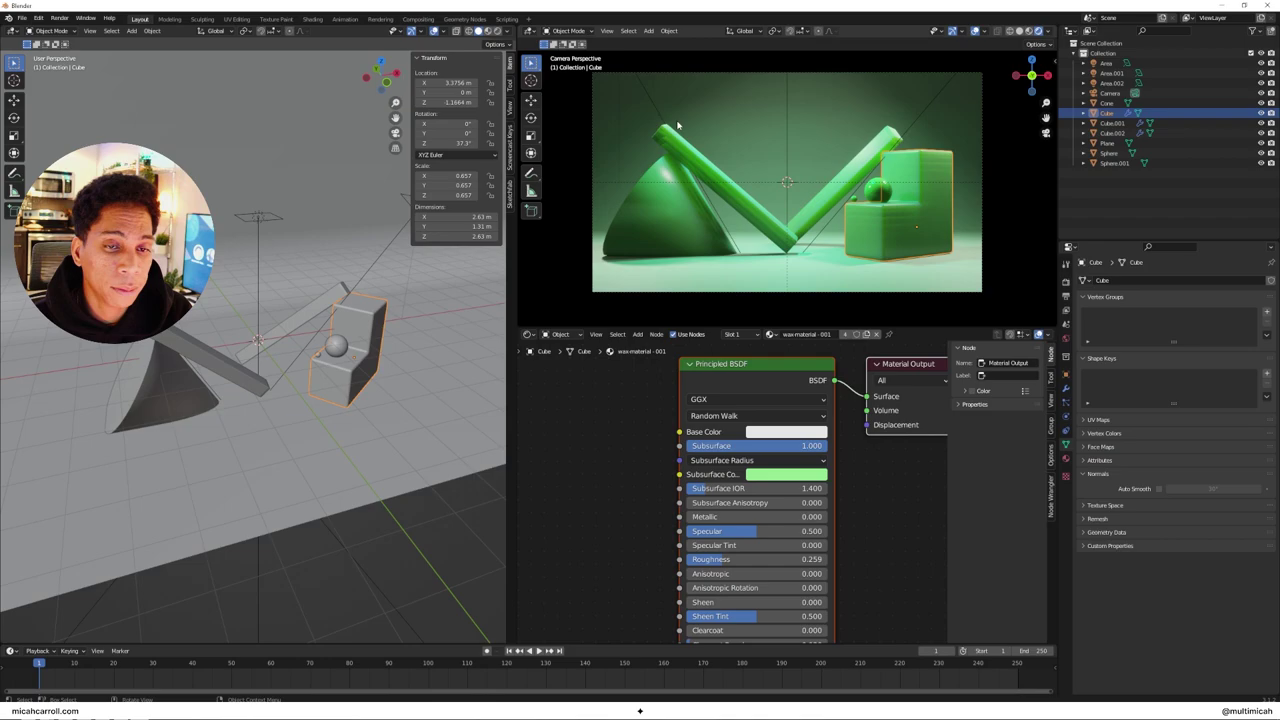
key("shift+grave")
key("Escape")
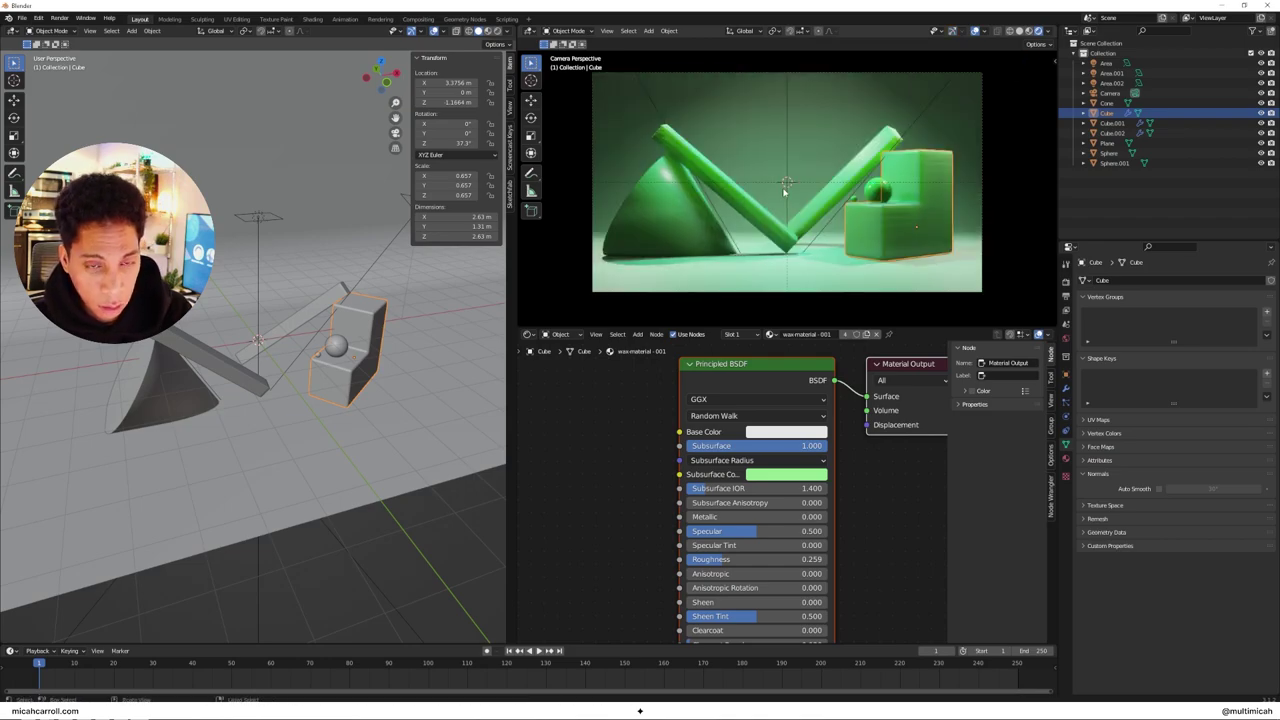
key("ctrl+alt+space")
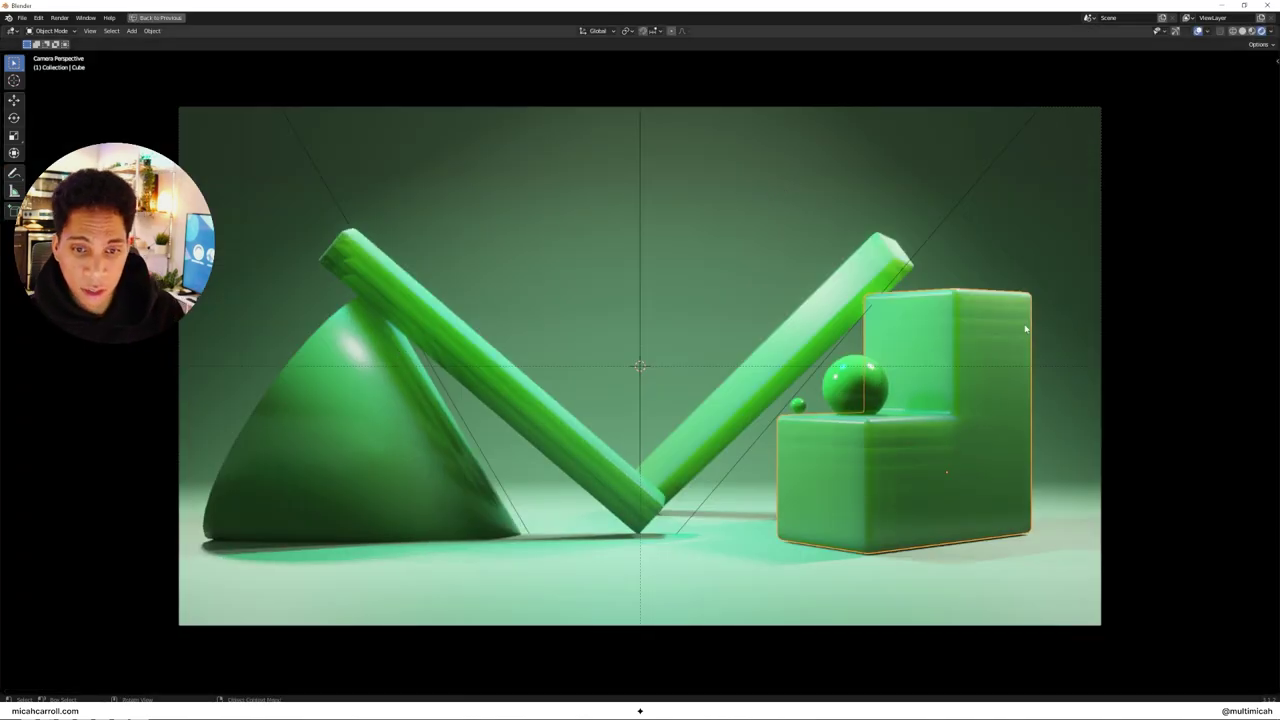
left_click(1166, 344)
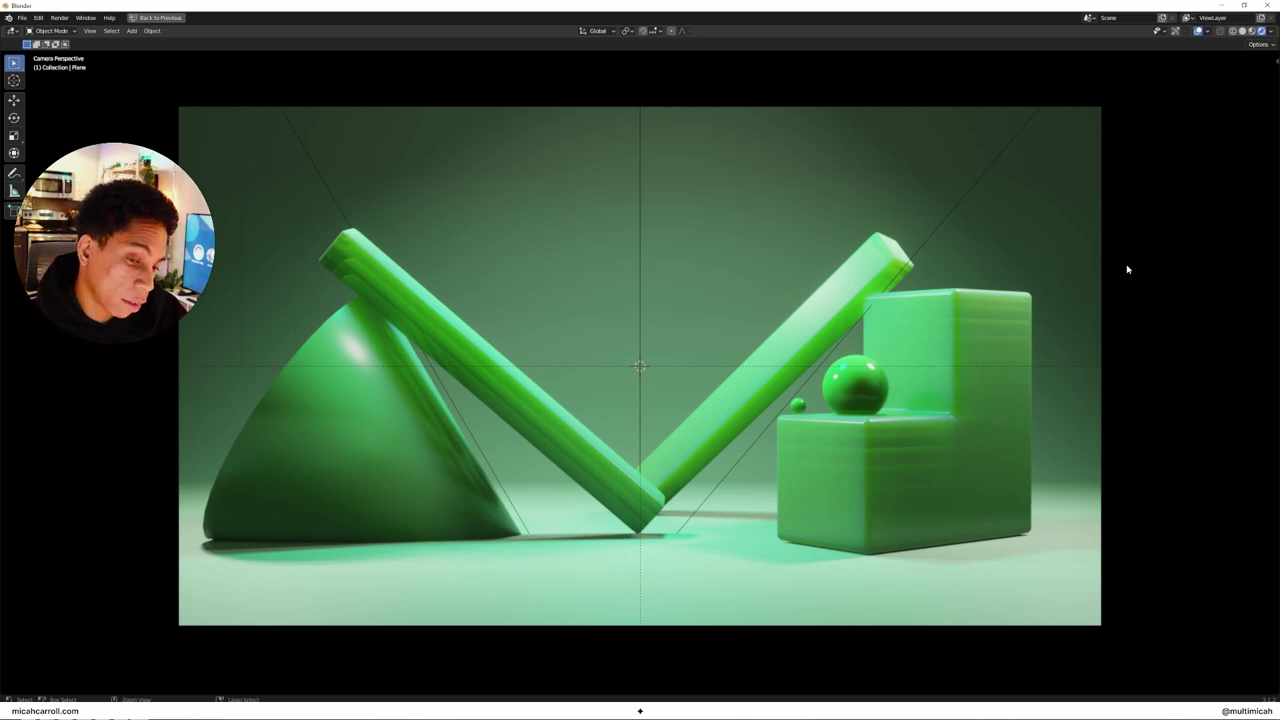
key("ctrl+space")
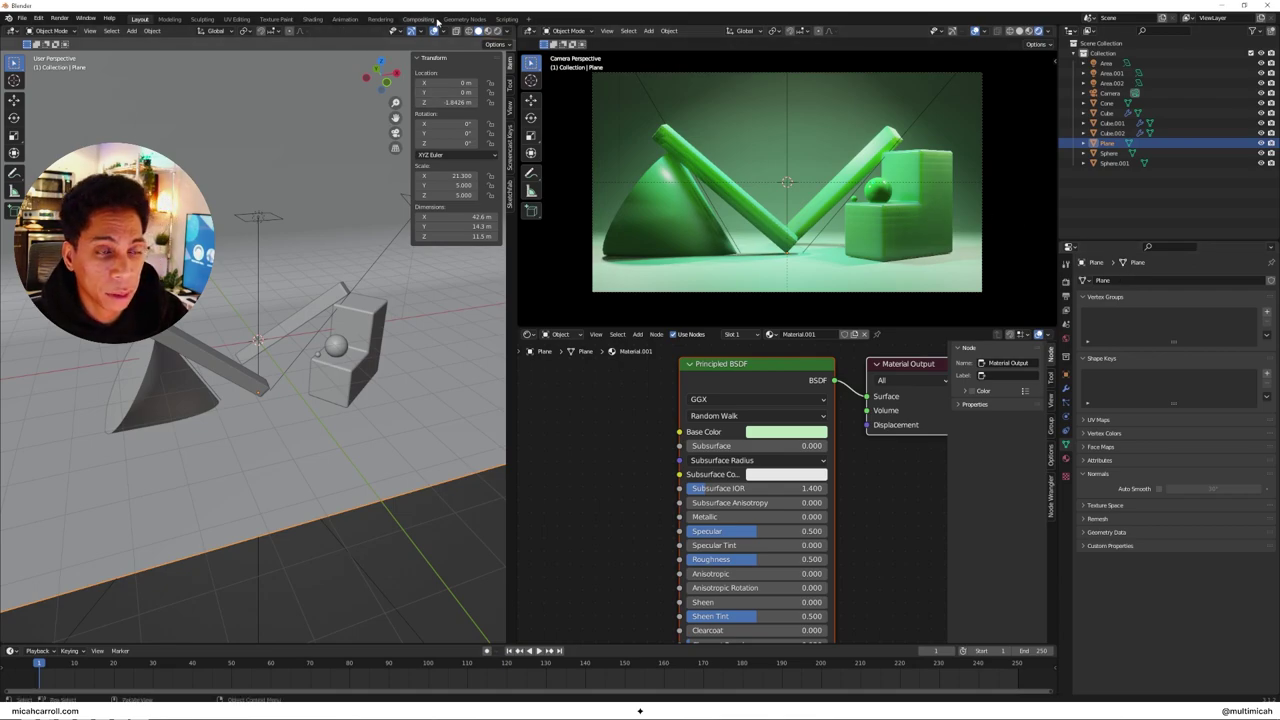
Step: Enable compositing nodes and insert a Lens Distortion node between the Render Layers and Composite nodes
left_click(369, 19)
left_click(424, 19)
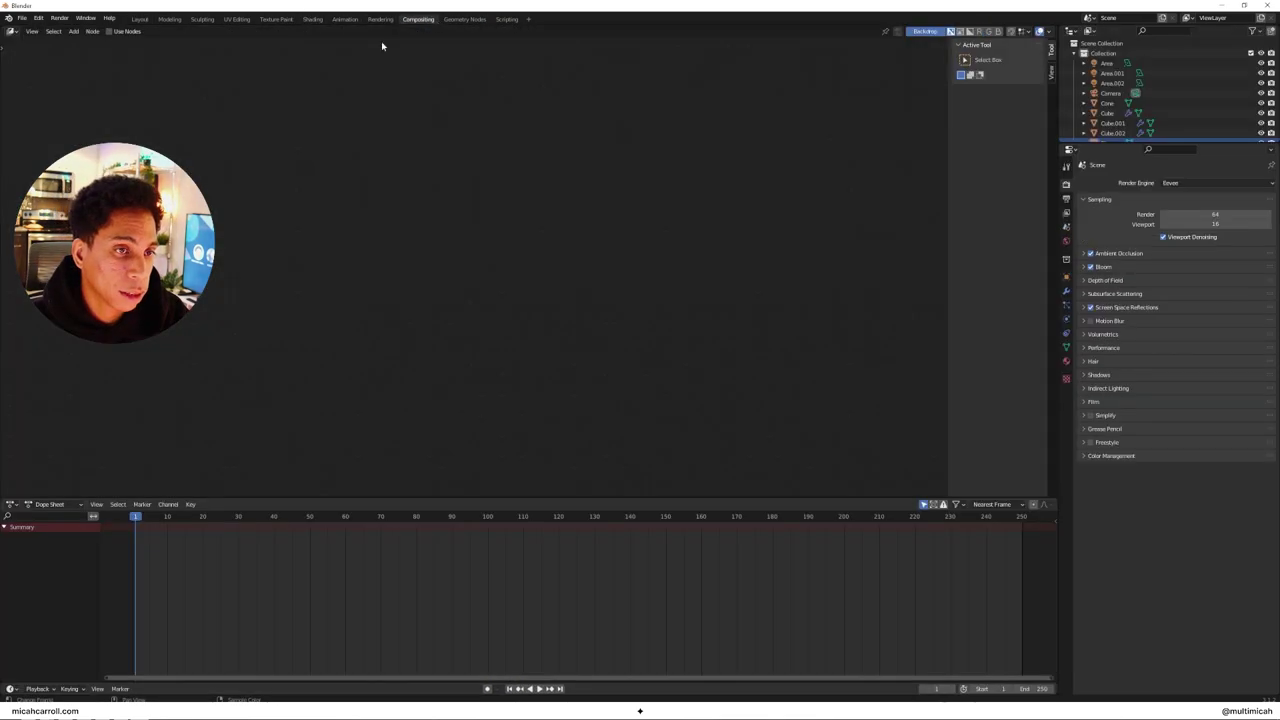
left_click(111, 31)
left_click_drag(420, 168, 211, 162)
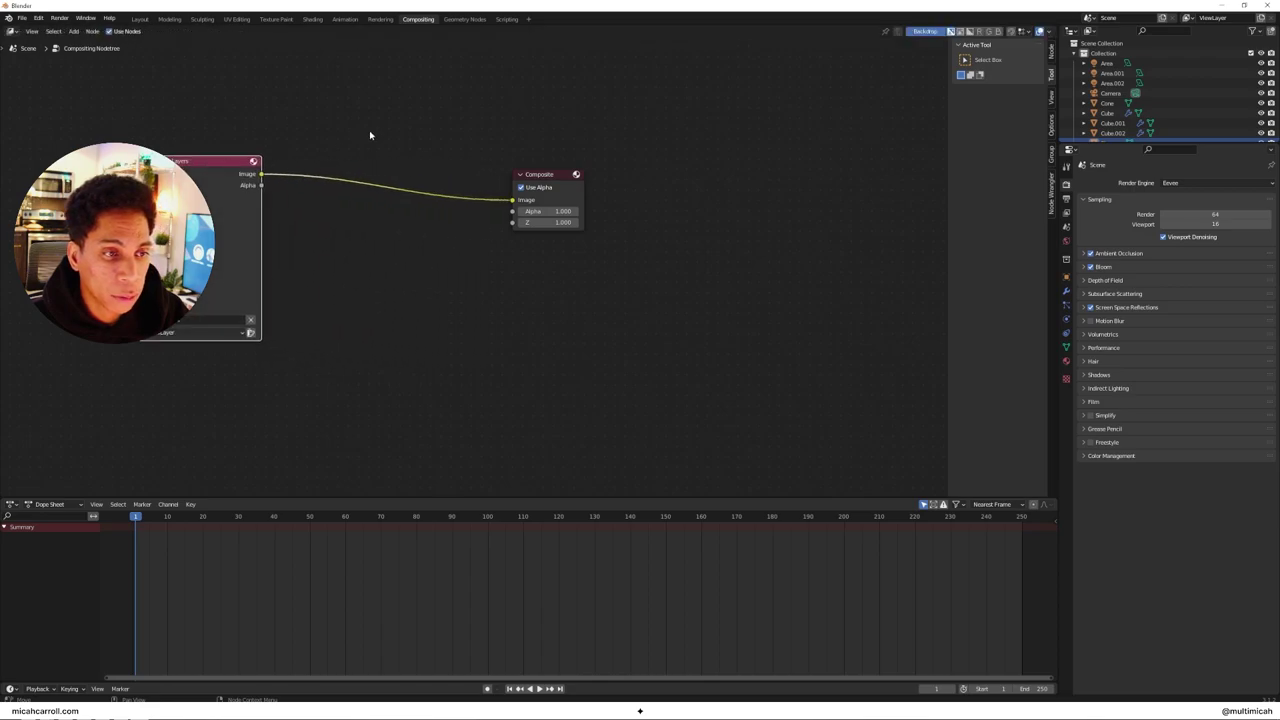
key("shift+a")
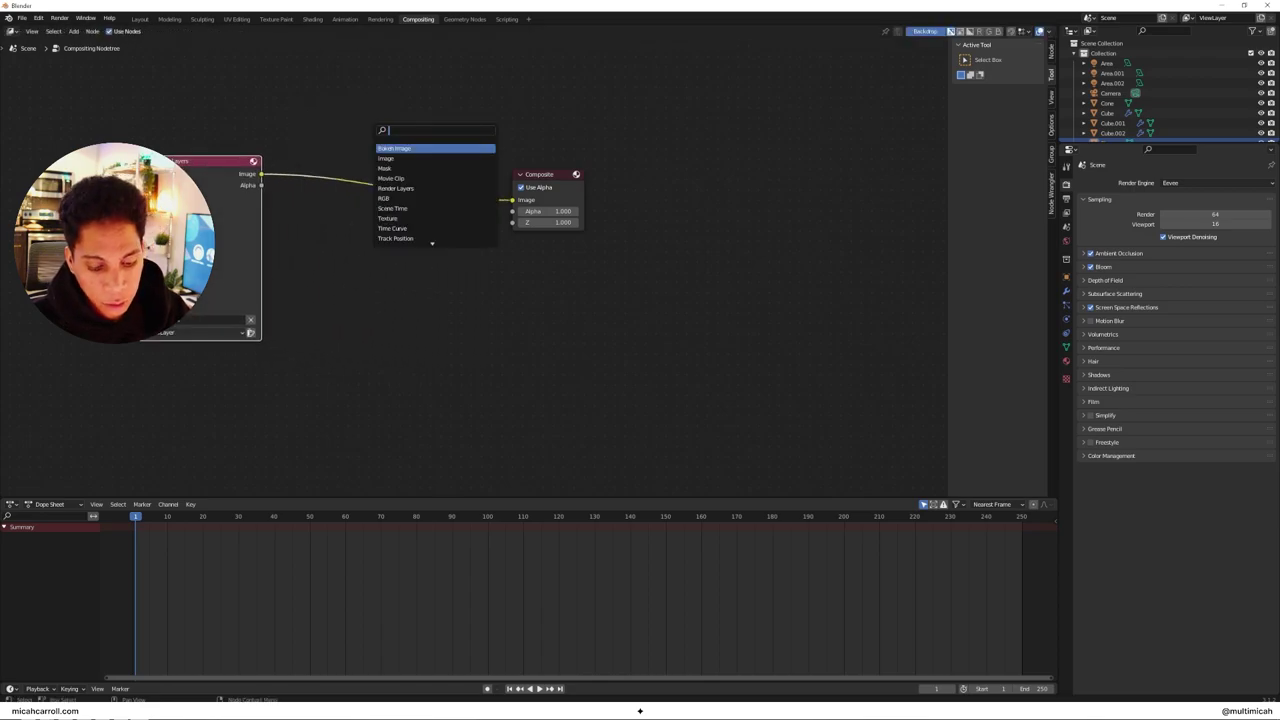
type("lens")
key("Return")
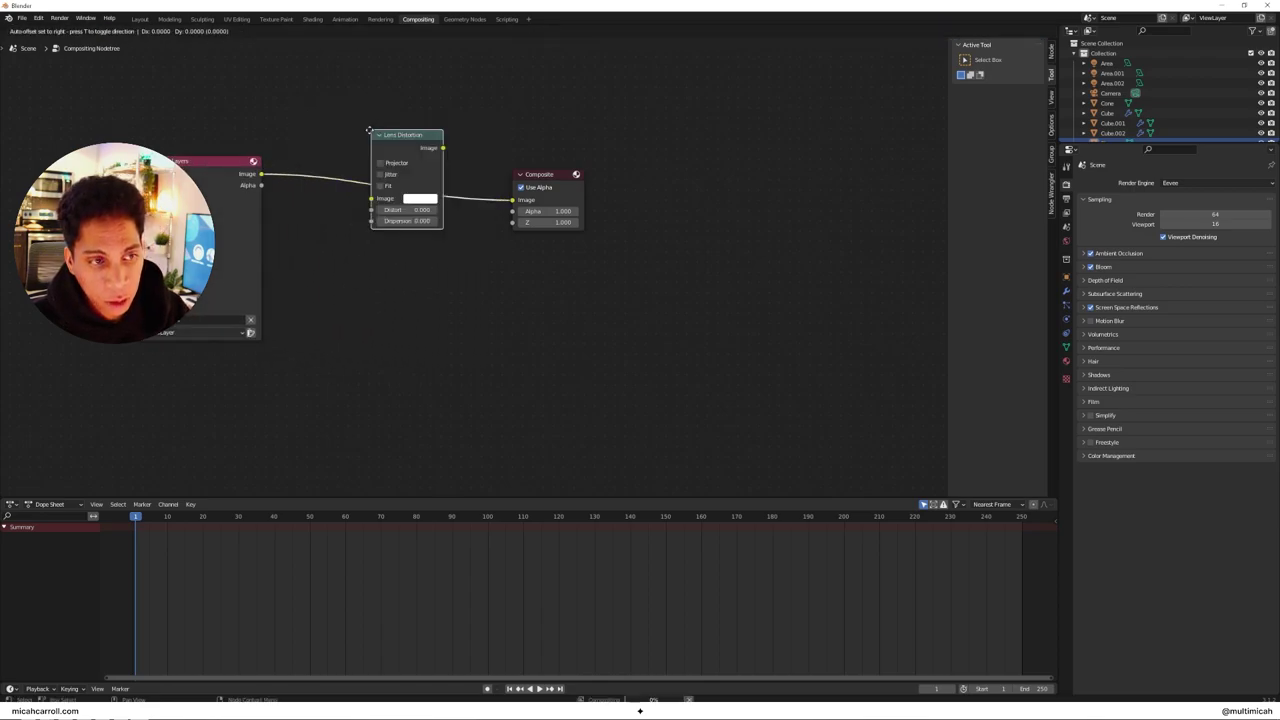
left_click(275, 154)
Step: Add a Viewer node to the compositing tree and place it directly below the Composite node
key("shift+a")
left_click(520, 142)
type("view")
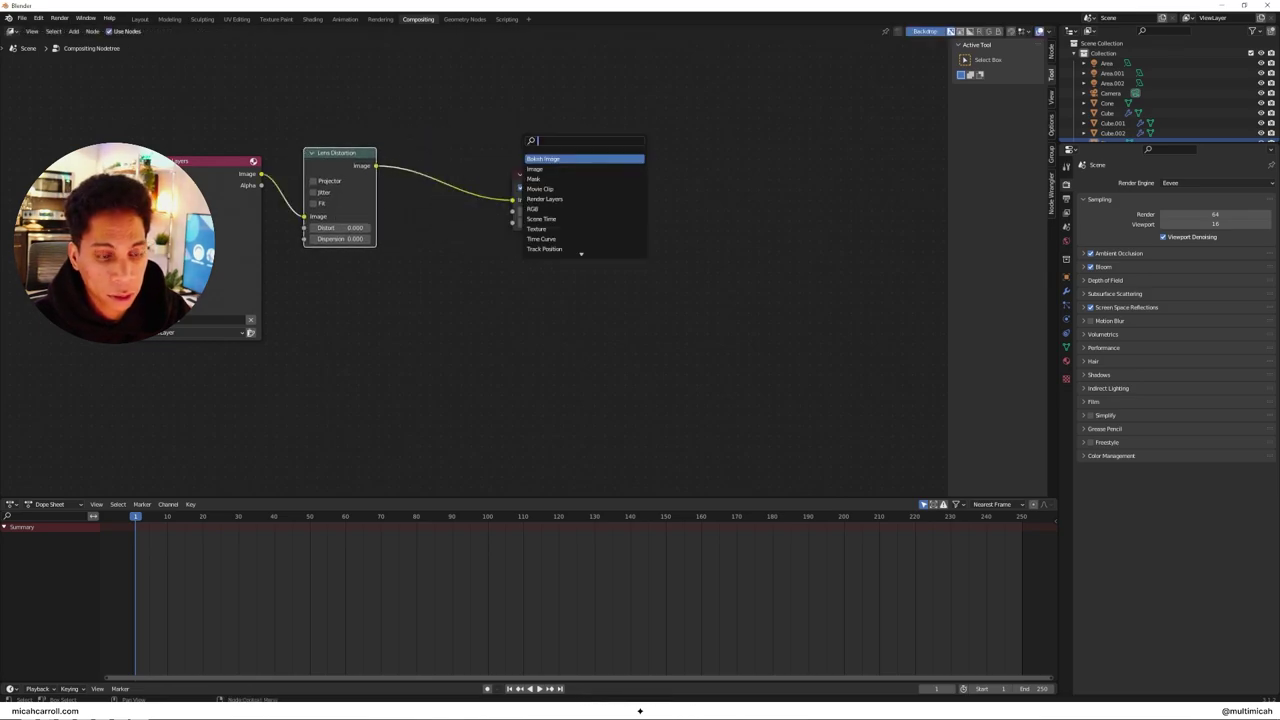
key("Return")
left_click(479, 165)
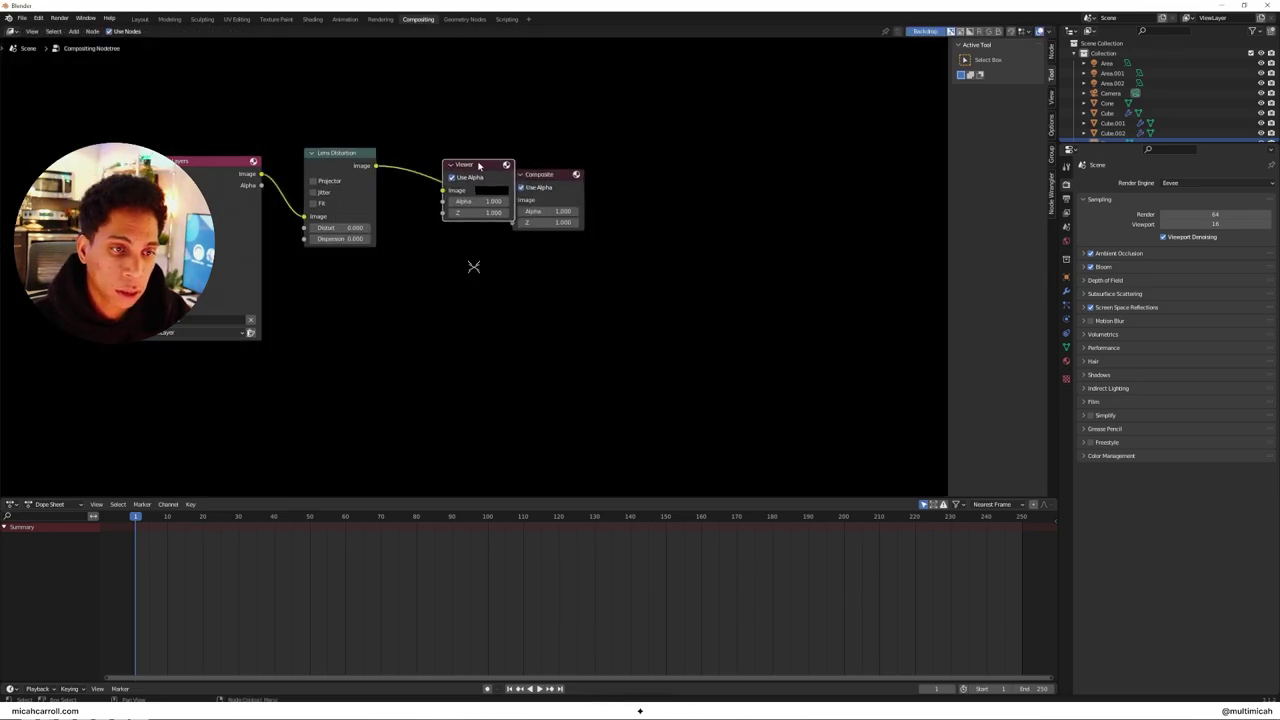
key("g")
left_click(553, 259)
Step: Insert a Reroute on the link between Lens Distortion and Composite and connect it to the Viewer's Image input
key("shift+a")
left_click(476, 206)
type("re")
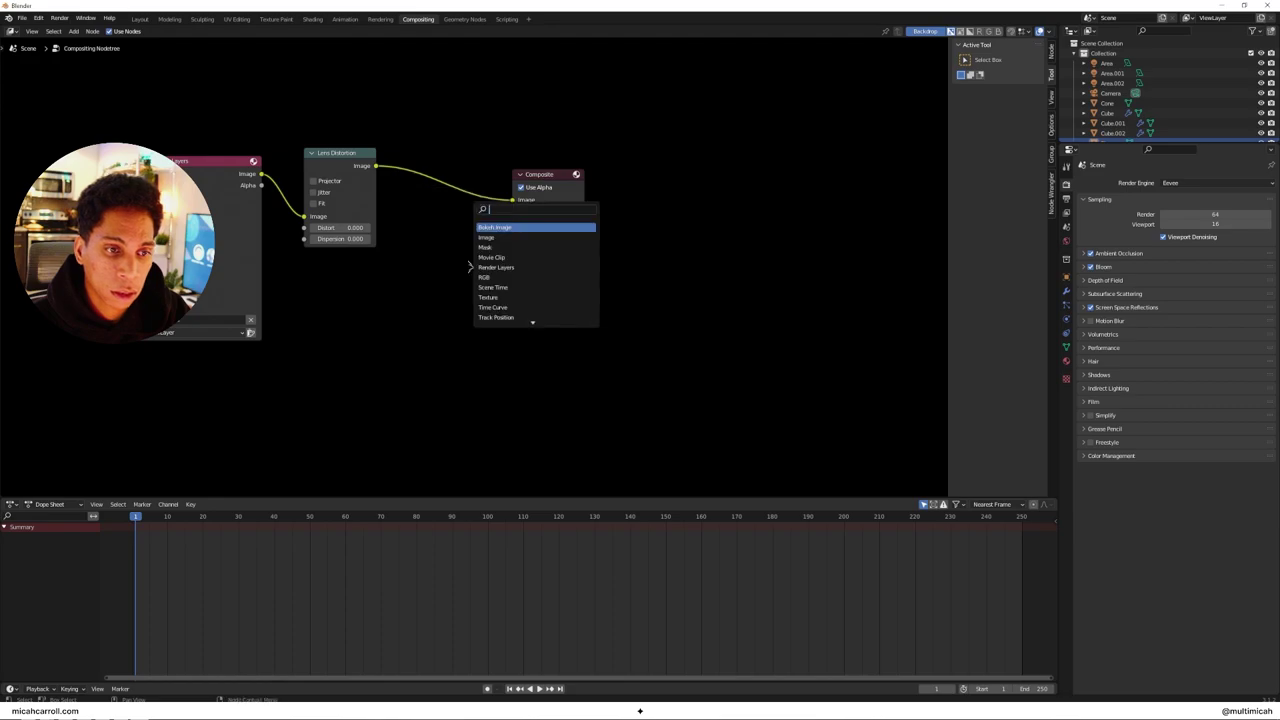
key("Return")
left_click(463, 190)
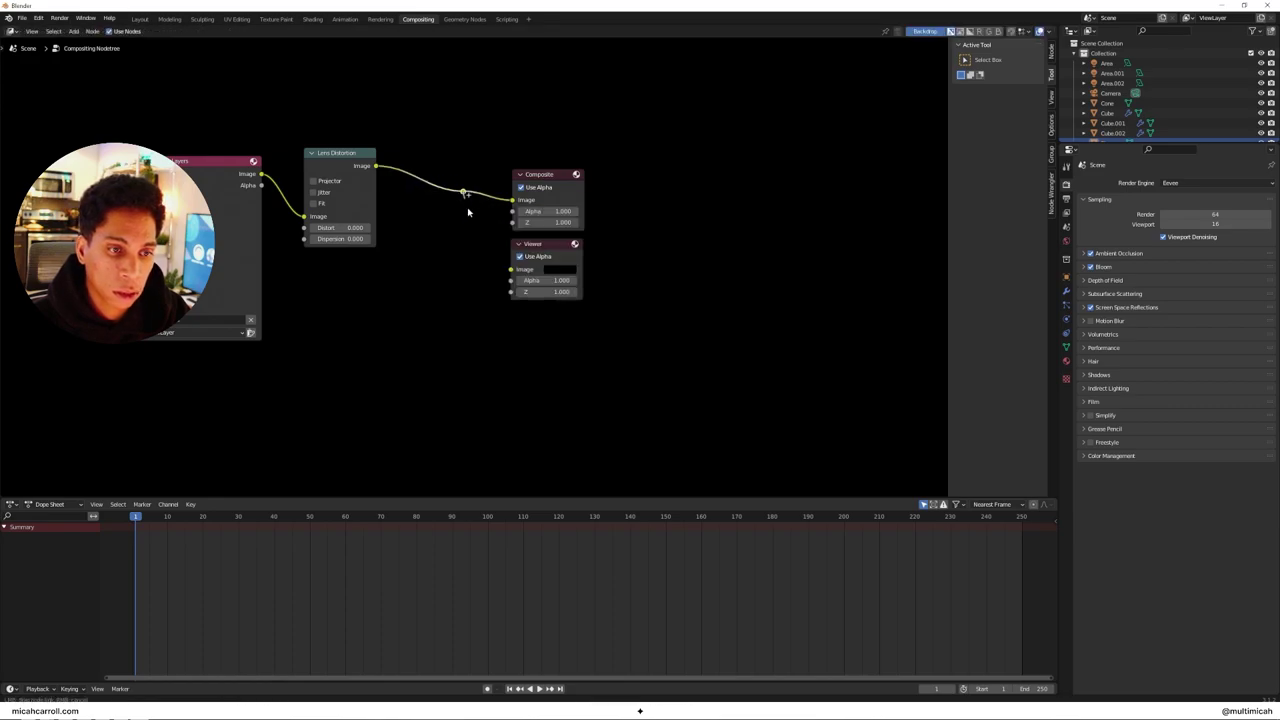
left_click_drag(464, 191, 512, 270)
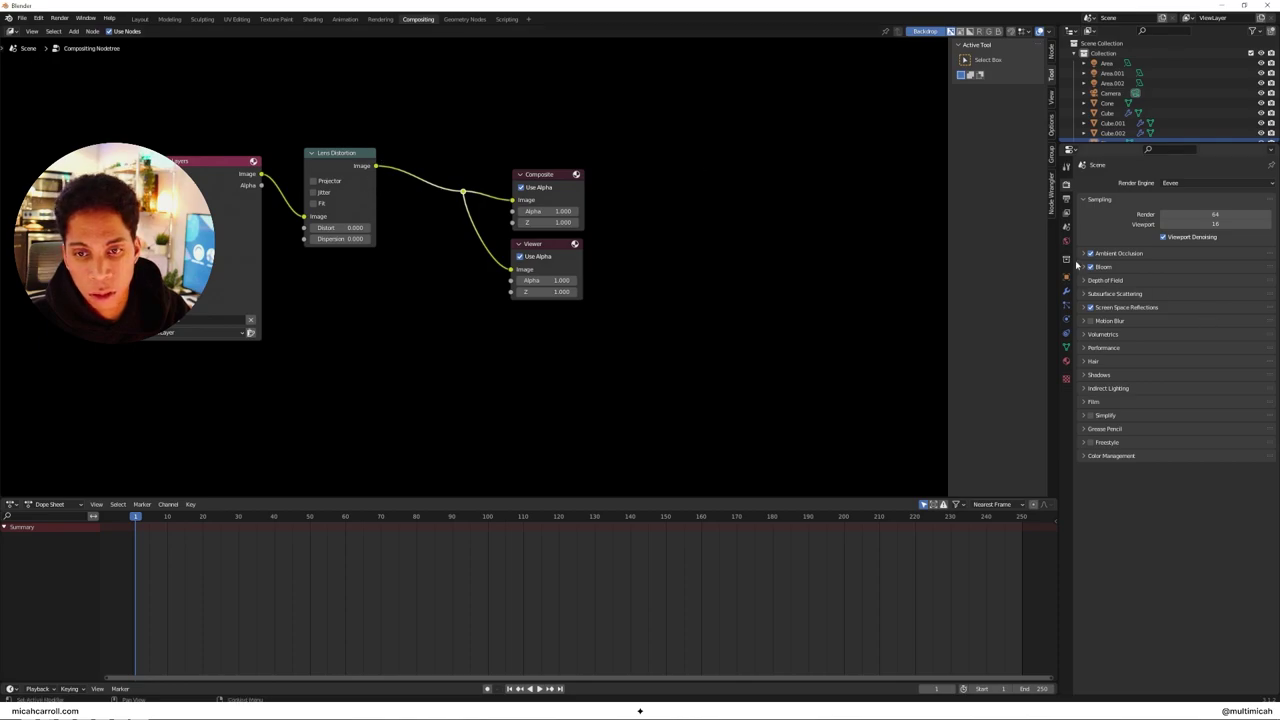
Step: Open the render output path for browsing and go to the assets folder of the Architecture System project
left_click(1066, 199)
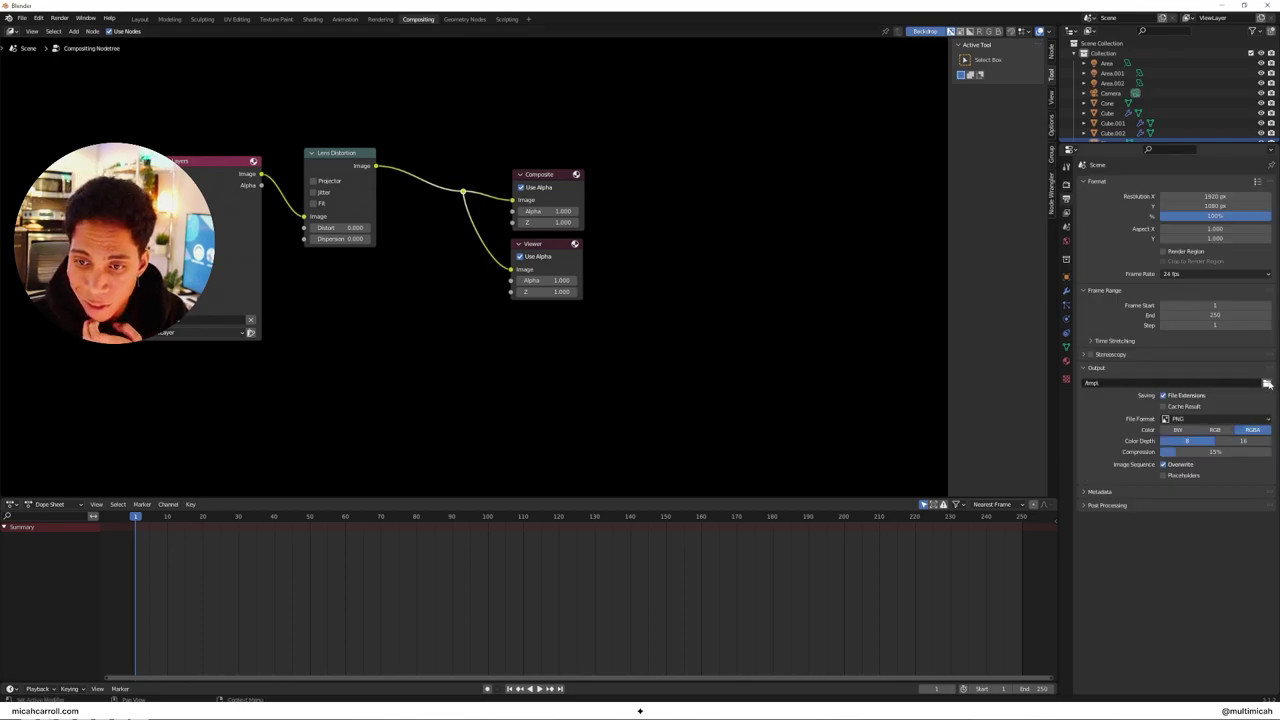
left_click(1215, 418)
left_click(1267, 384)
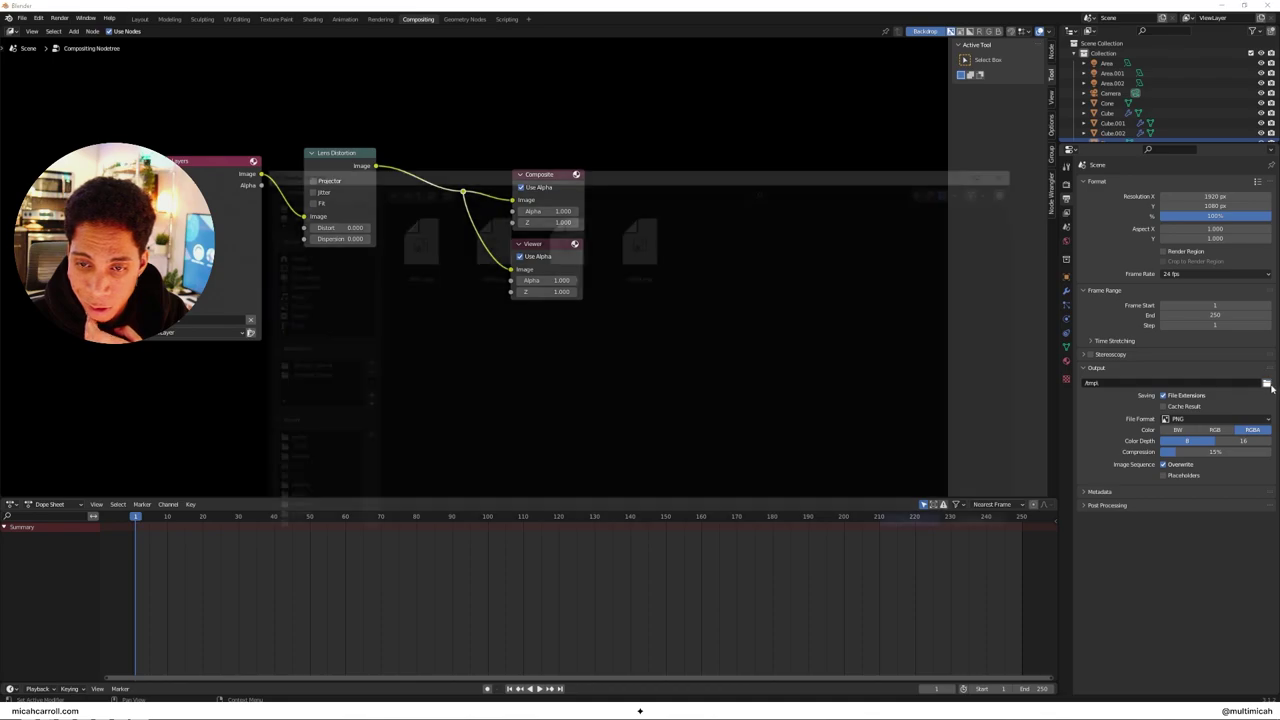
left_click(318, 375)
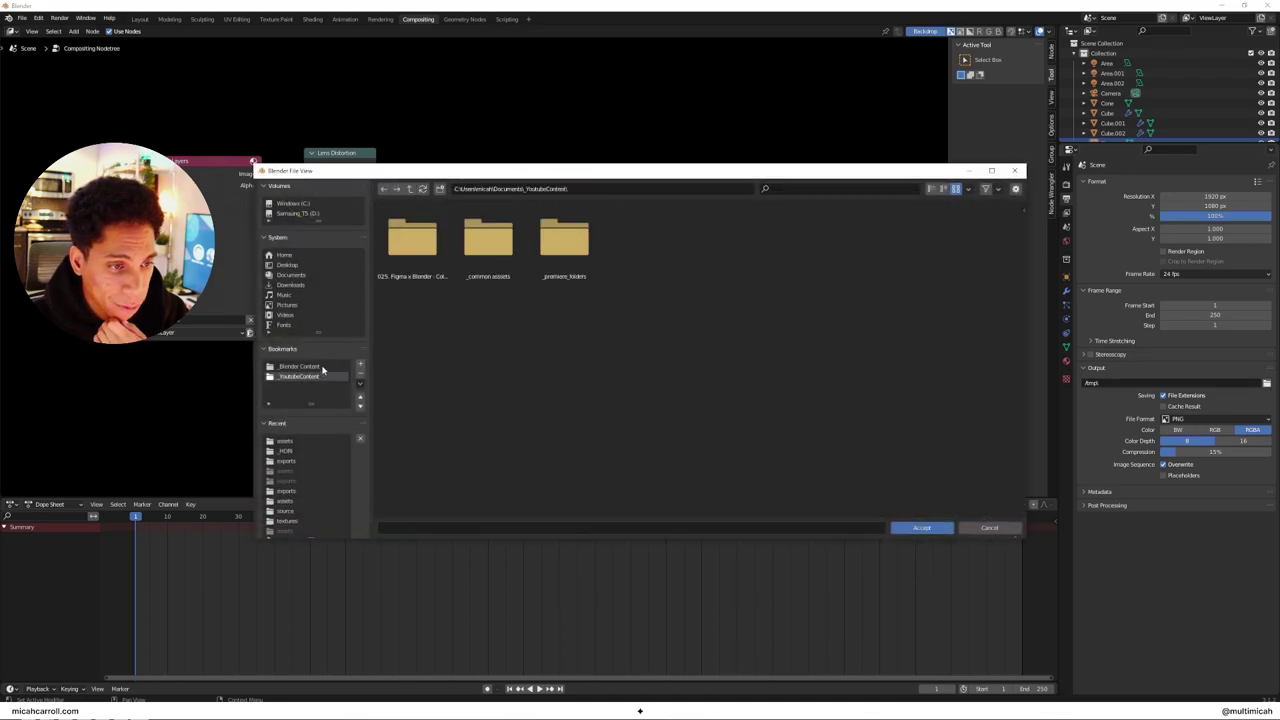
left_click(321, 368)
double_click(490, 240)
double_click(414, 240)
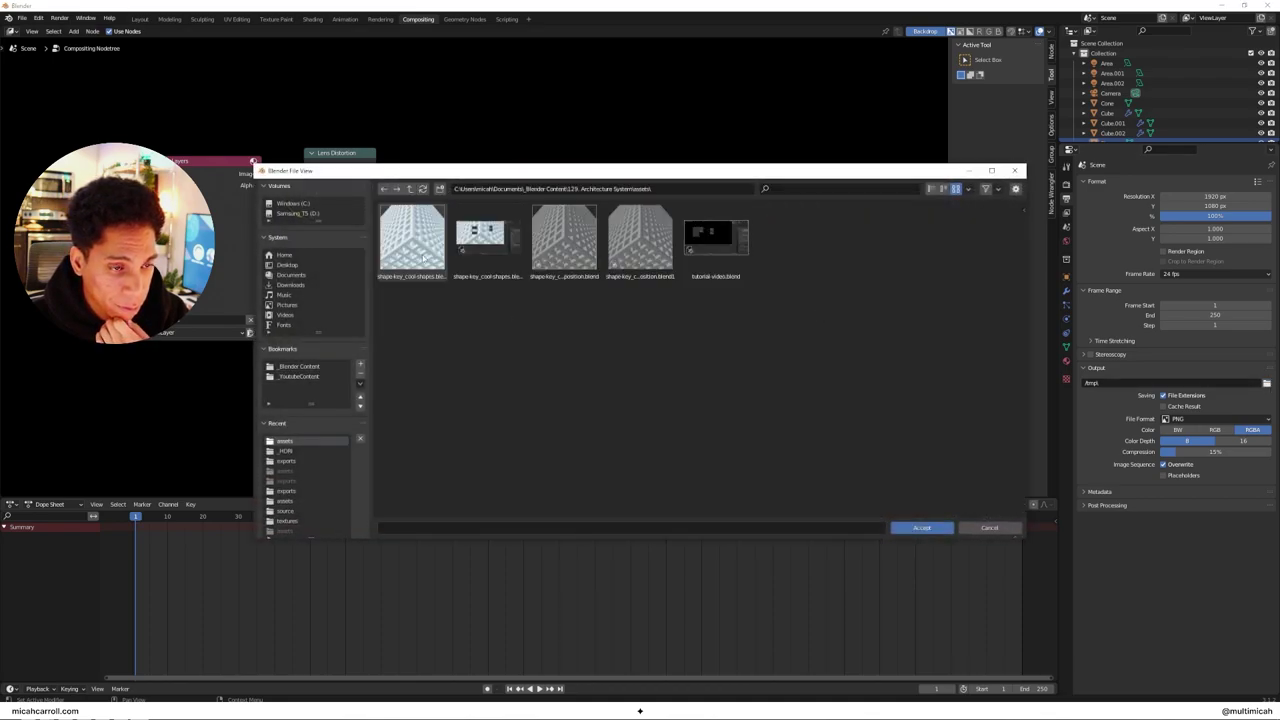
Step: Set the render output to the project's exports folder with the file name wax-figures
left_click(849, 527)
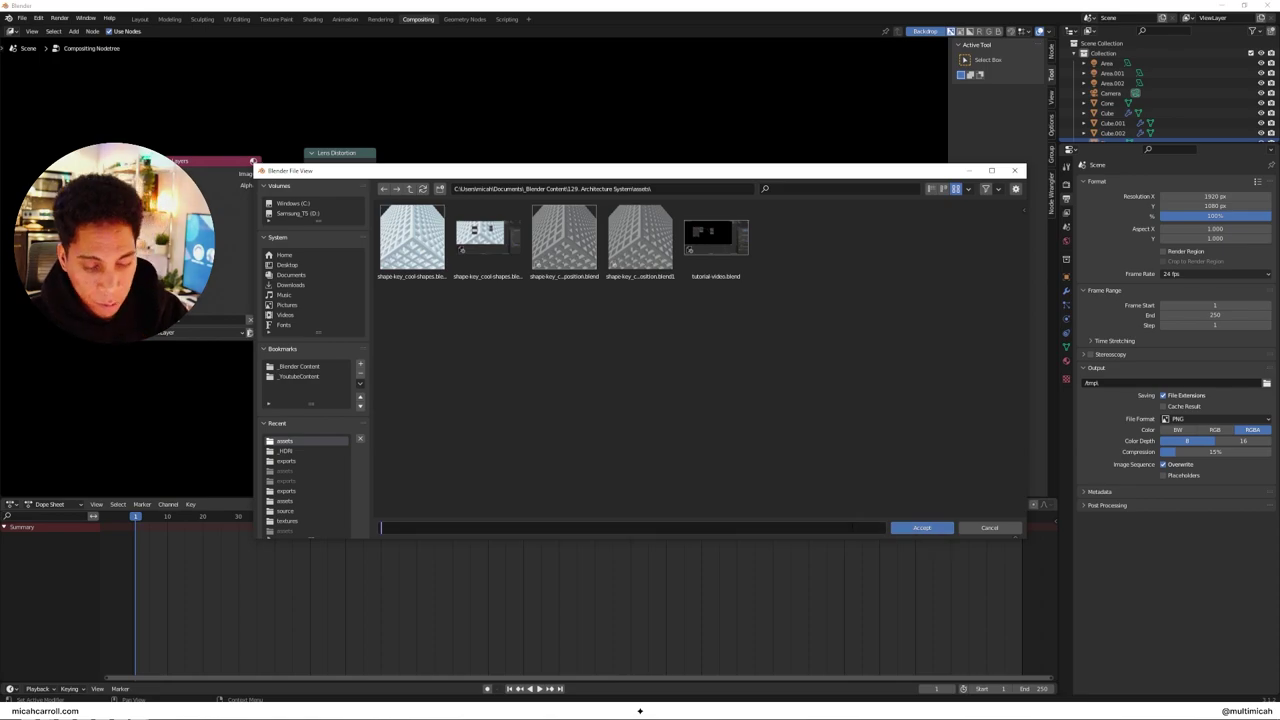
left_click(409, 188)
key("alt+Tab")
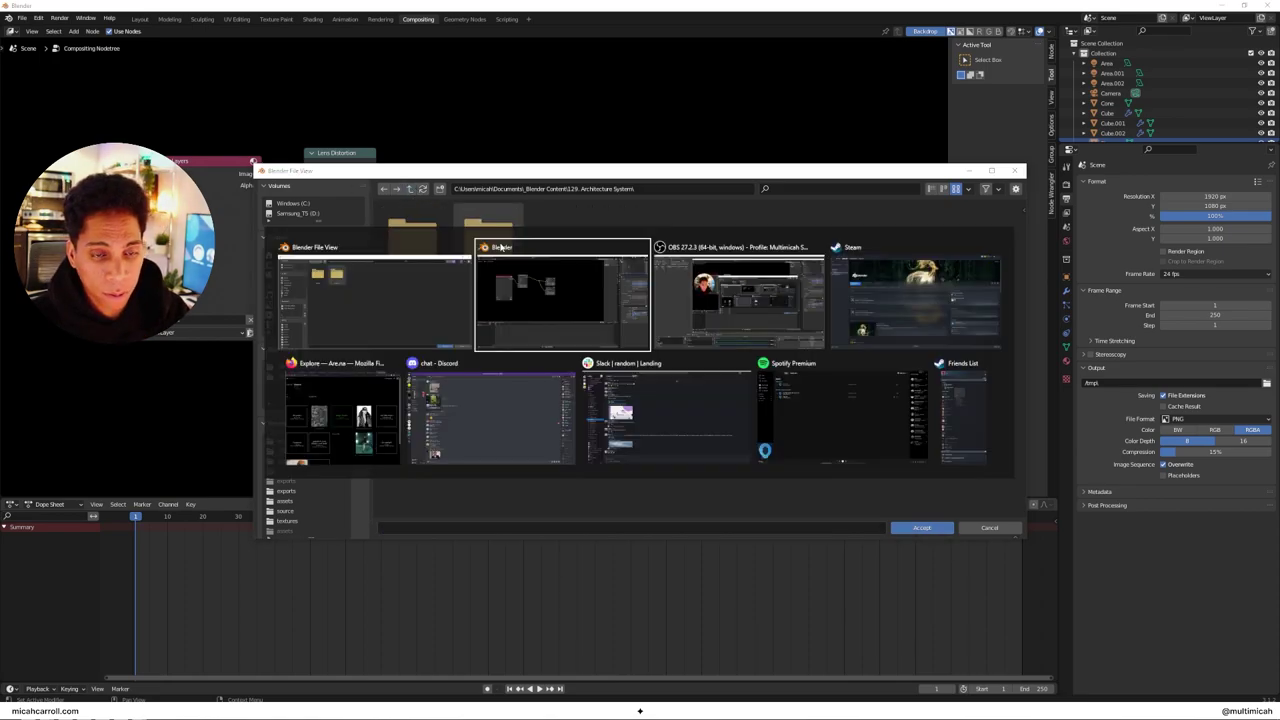
double_click(484, 240)
left_click(520, 527)
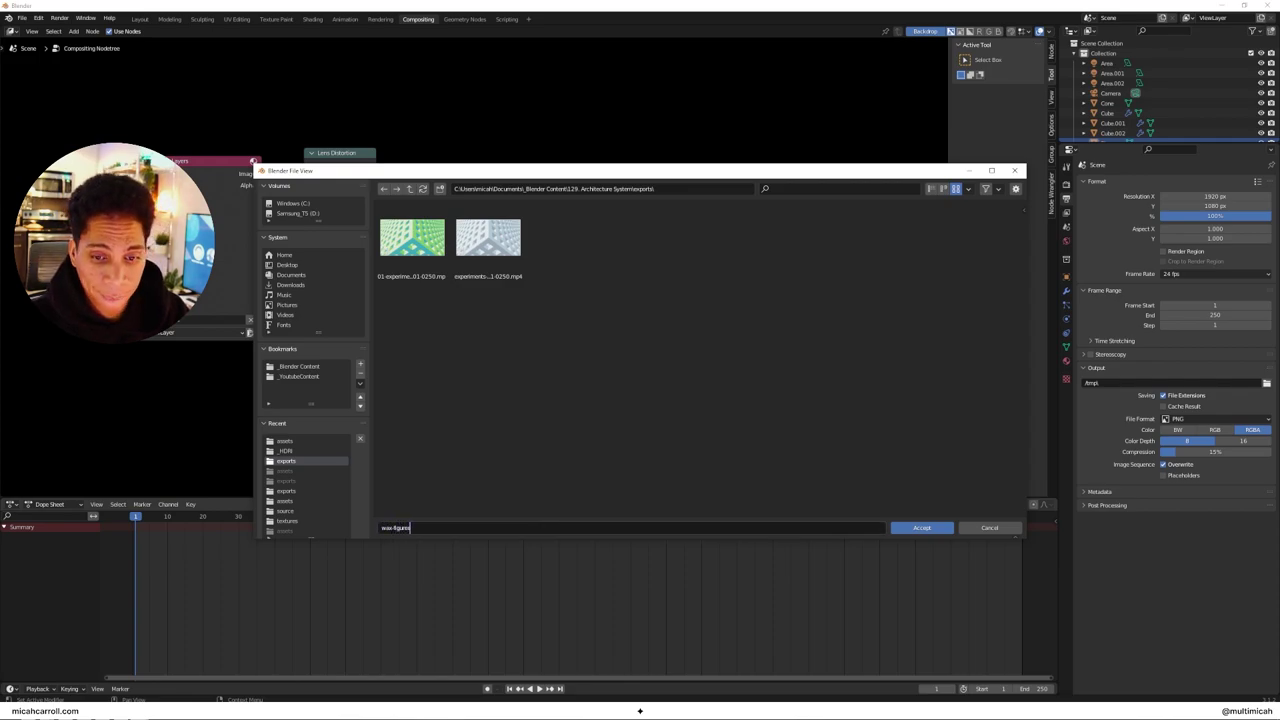
key("Return")
left_click(922, 528)
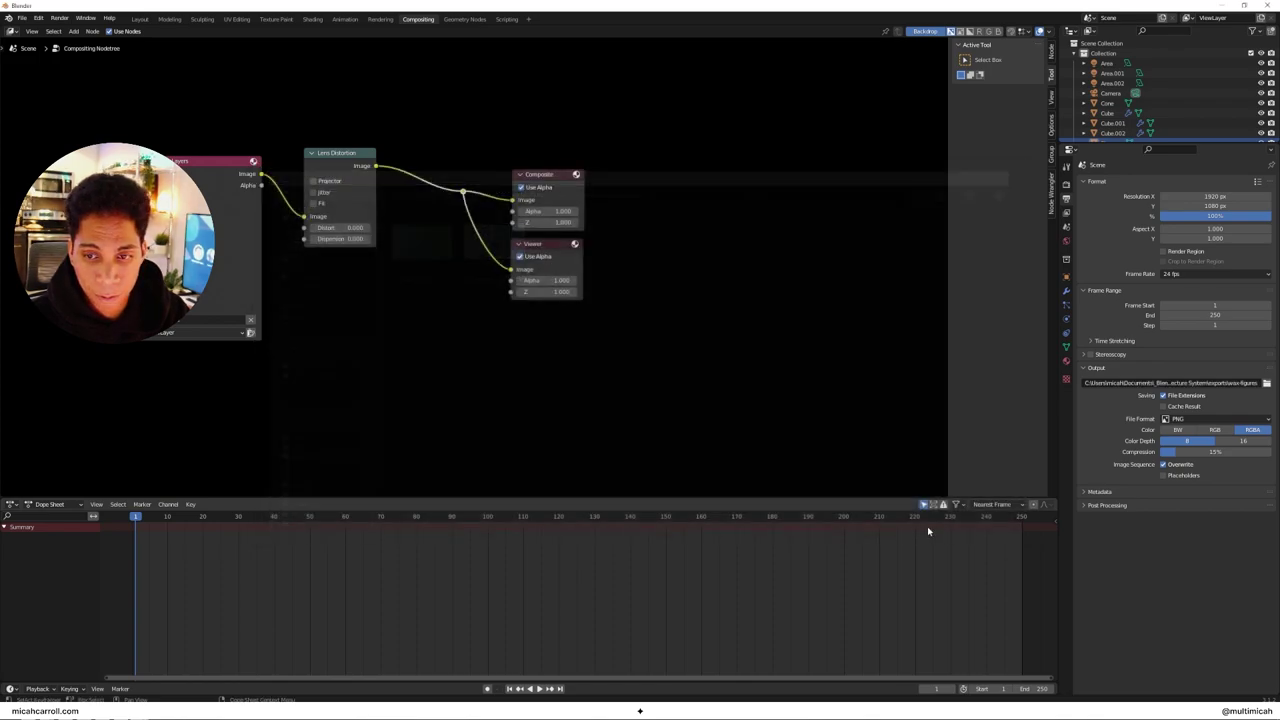
Step: Enable Jitter and set Dispersion to 0.010 on the Lens Distortion node, and render the image to check the effect
left_click(313, 192)
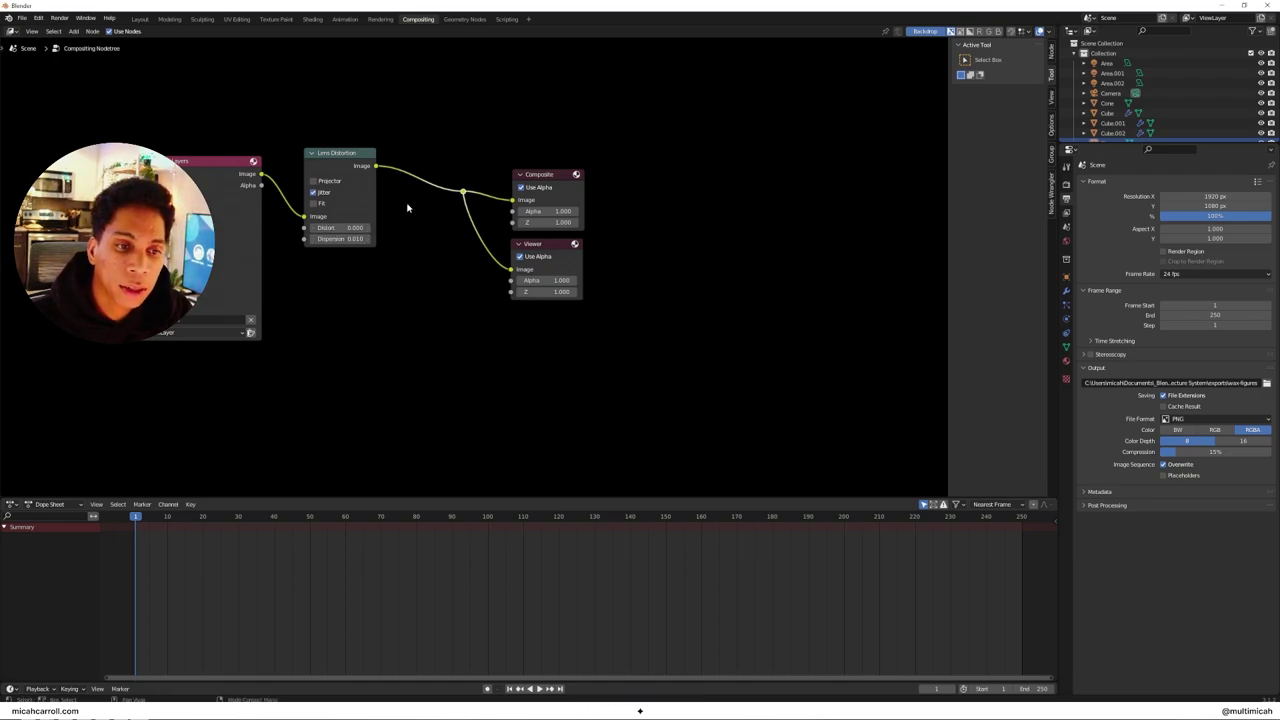
left_click(59, 18)
left_click(75, 27)
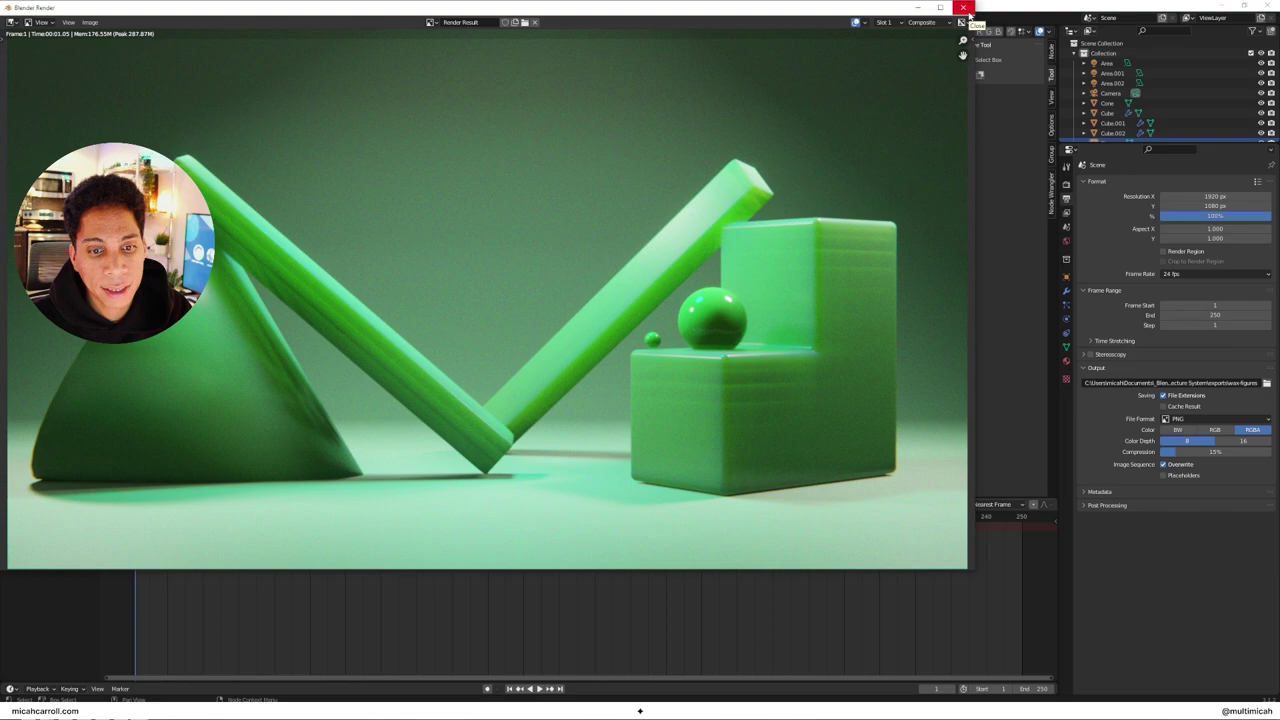
scroll(800, 186, "down", 3)
scroll(797, 176, "up", 3)
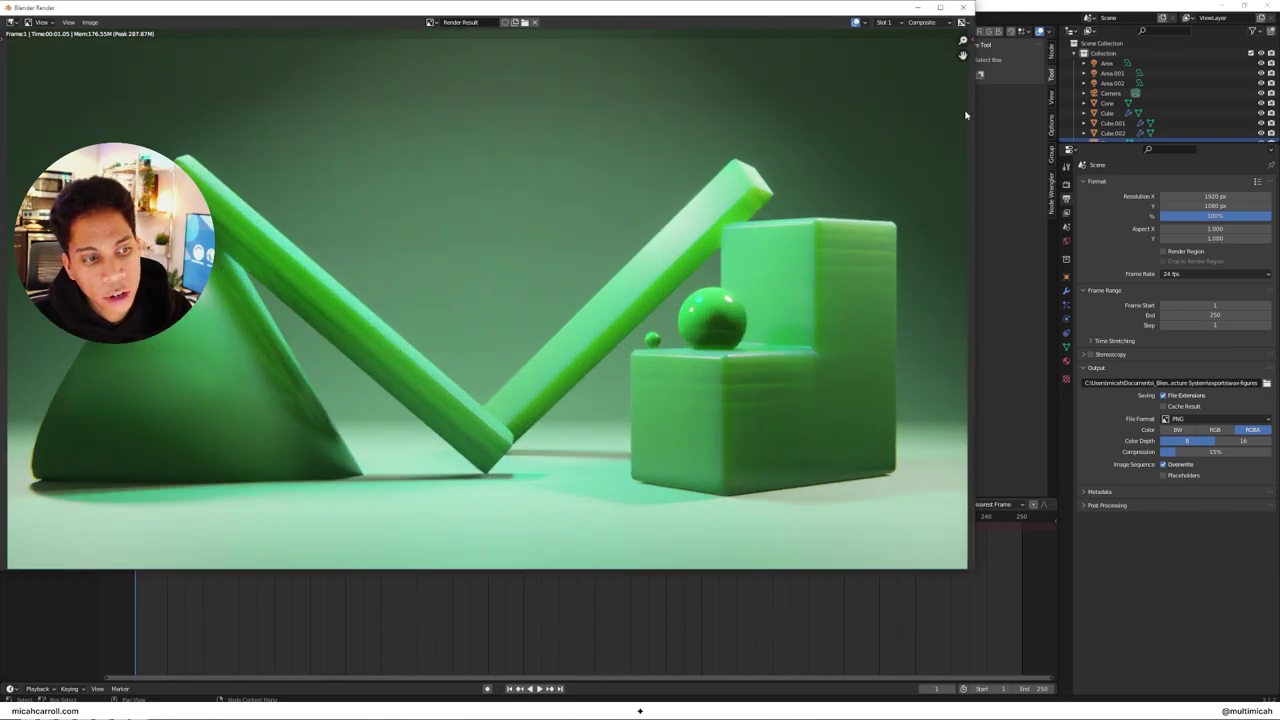
left_click(965, 8)
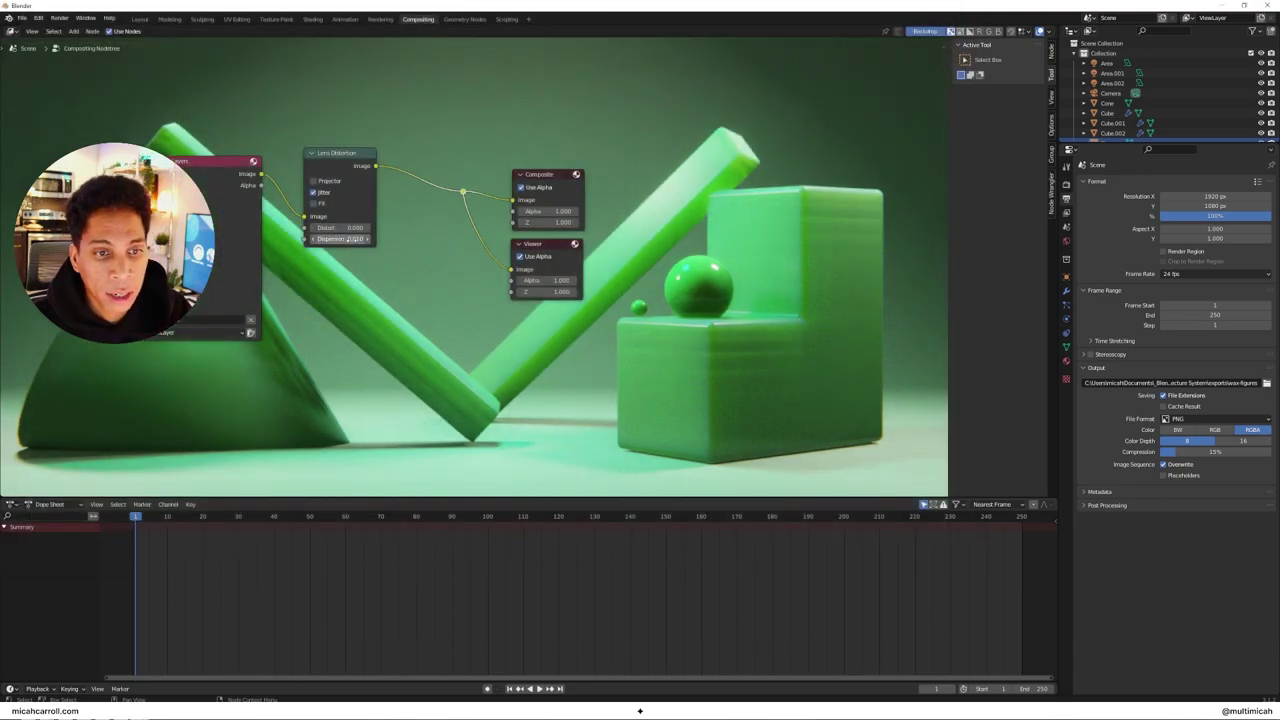
Step: Insert a Mix node on the link between Lens Distortion and the Reroute and set its blending mode to Difference
key("shift+a")
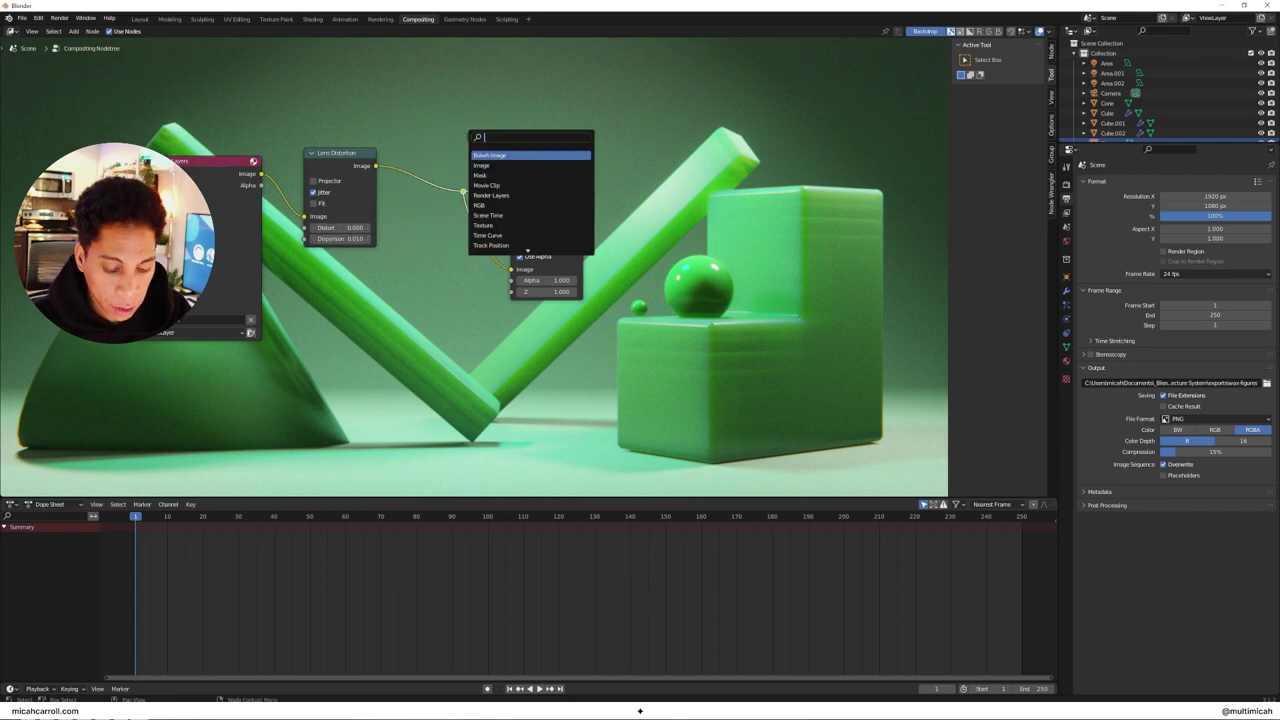
type("mix")
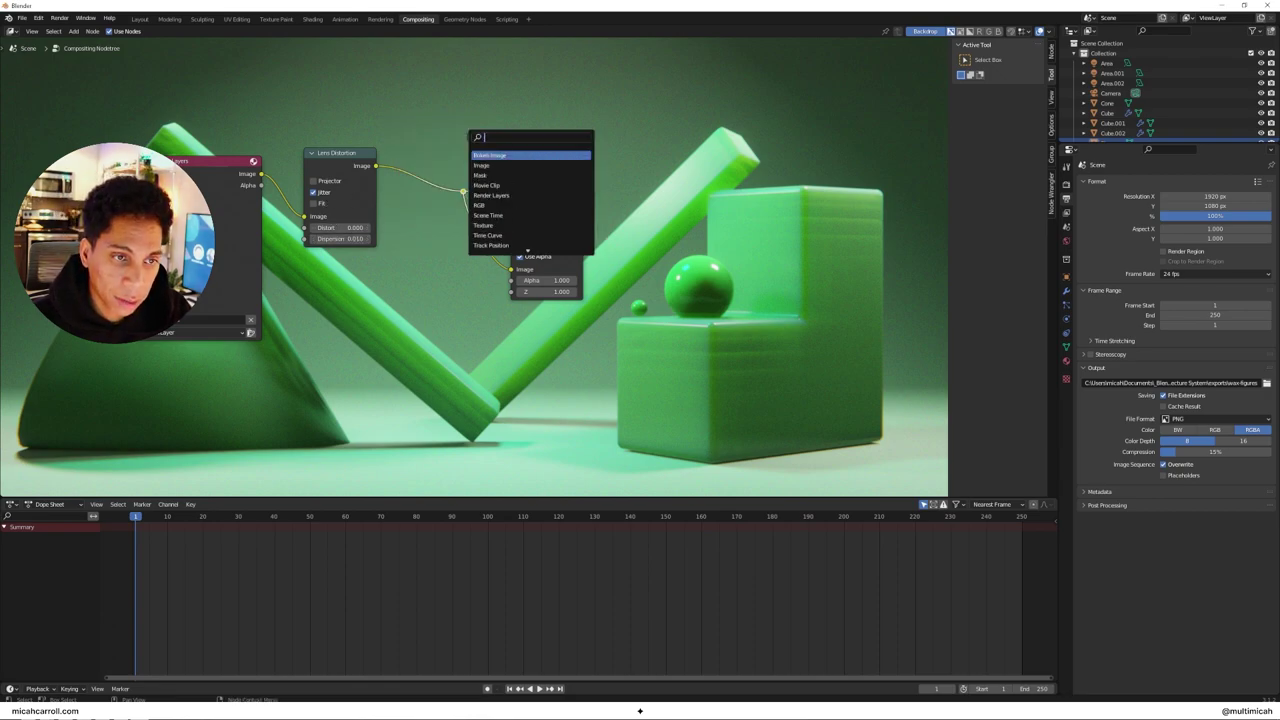
key("Return")
left_click(418, 150)
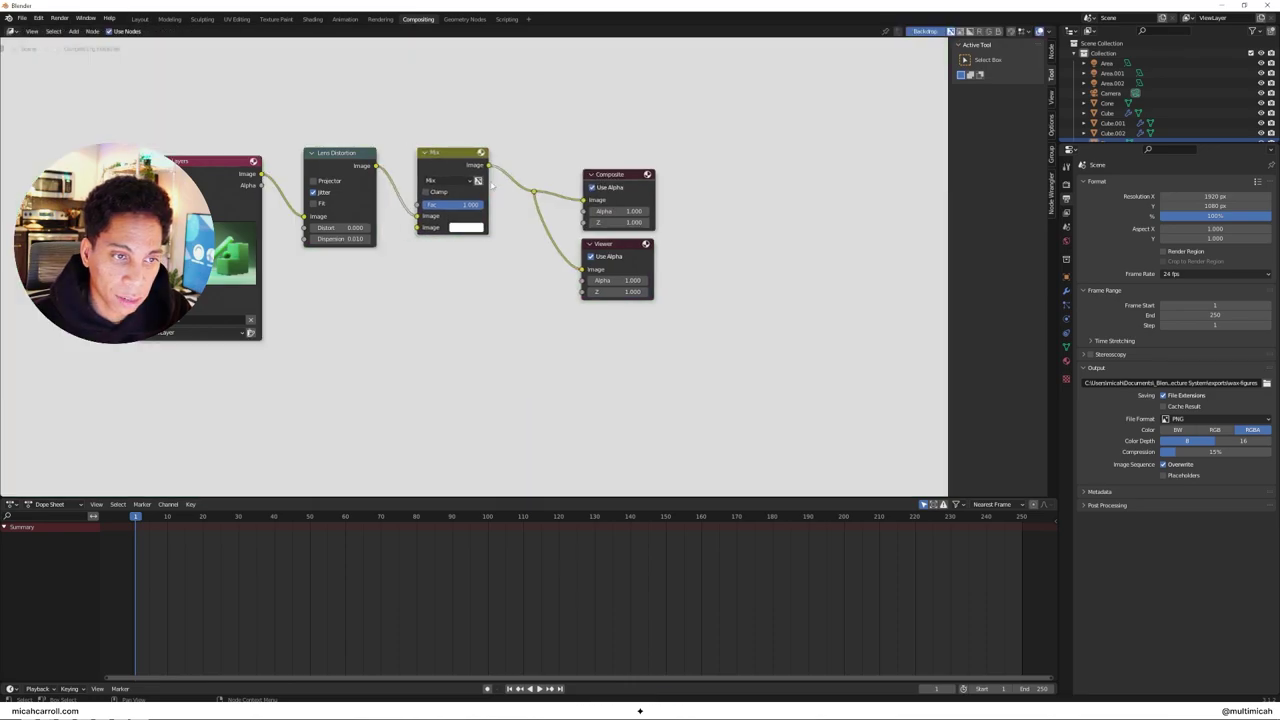
left_click(440, 180)
left_click(462, 223)
left_click(444, 180)
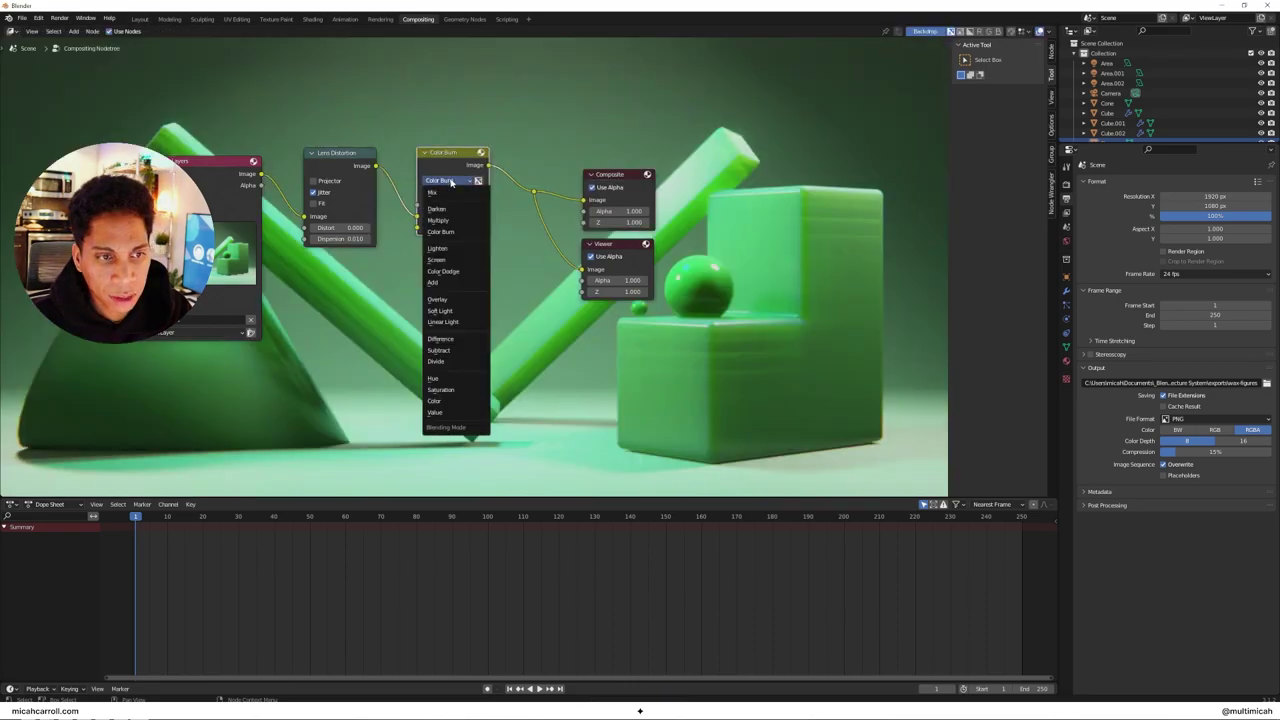
left_click(462, 338)
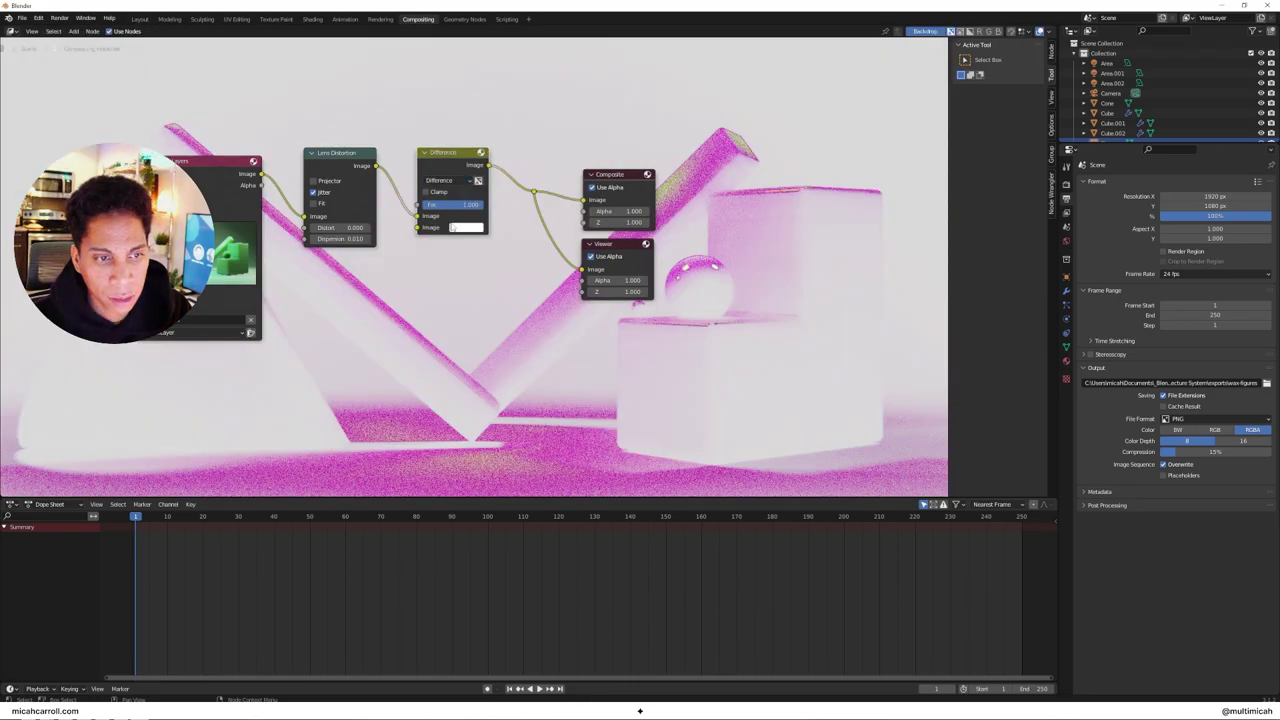
Step: Set the second Image color of the Difference node to a saturated blue
mouse_move(467, 207)
left_mouse_down()
mouse_move(439, 205)
mouse_move(483, 205)
left_mouse_up()
left_click(466, 227)
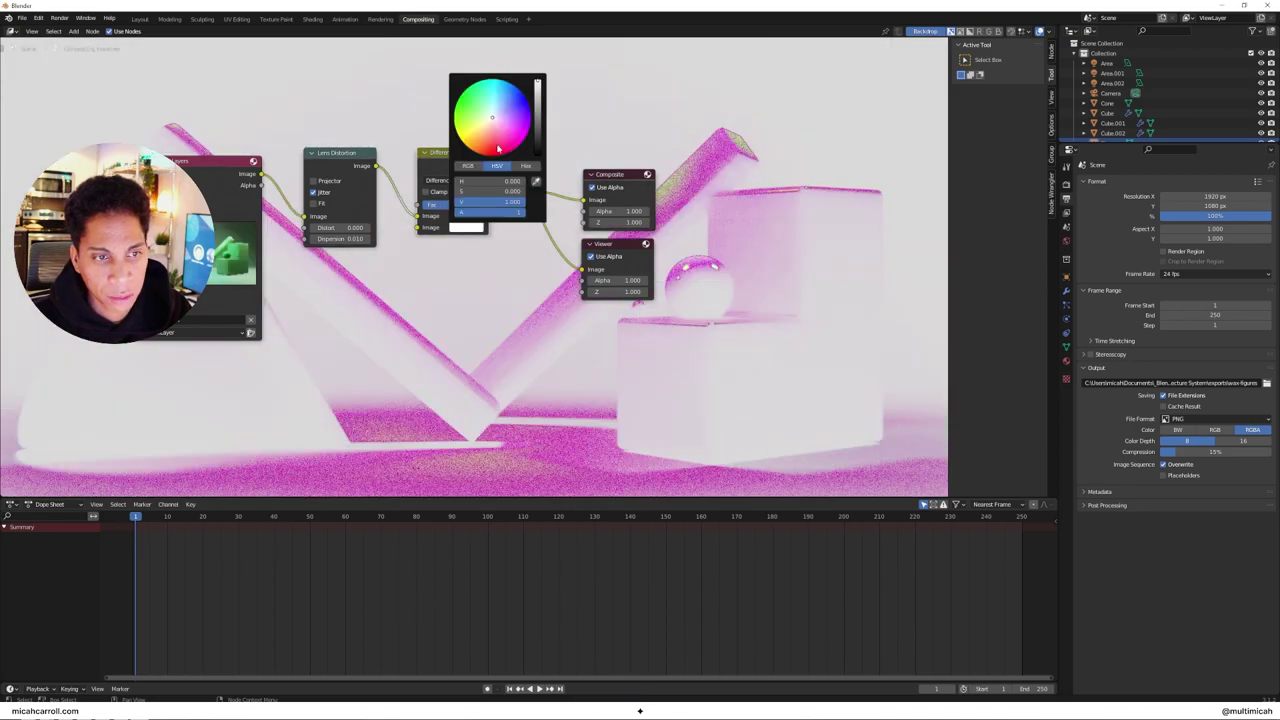
left_click(527, 104)
left_click_drag(506, 113, 499, 107)
Step: Try a Dispersion of 0.110 on the Lens Distortion node and set it back to 0.010
scroll(559, 216, "down", 5)
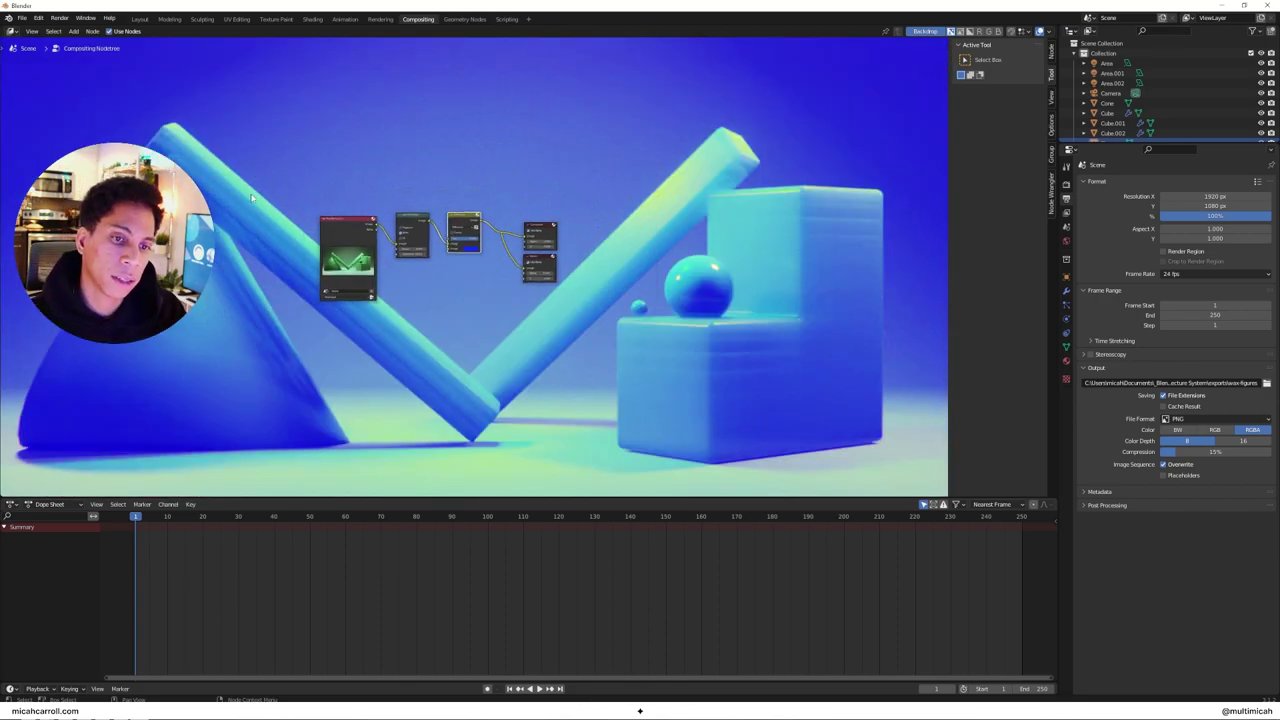
scroll(351, 202, "up", 4)
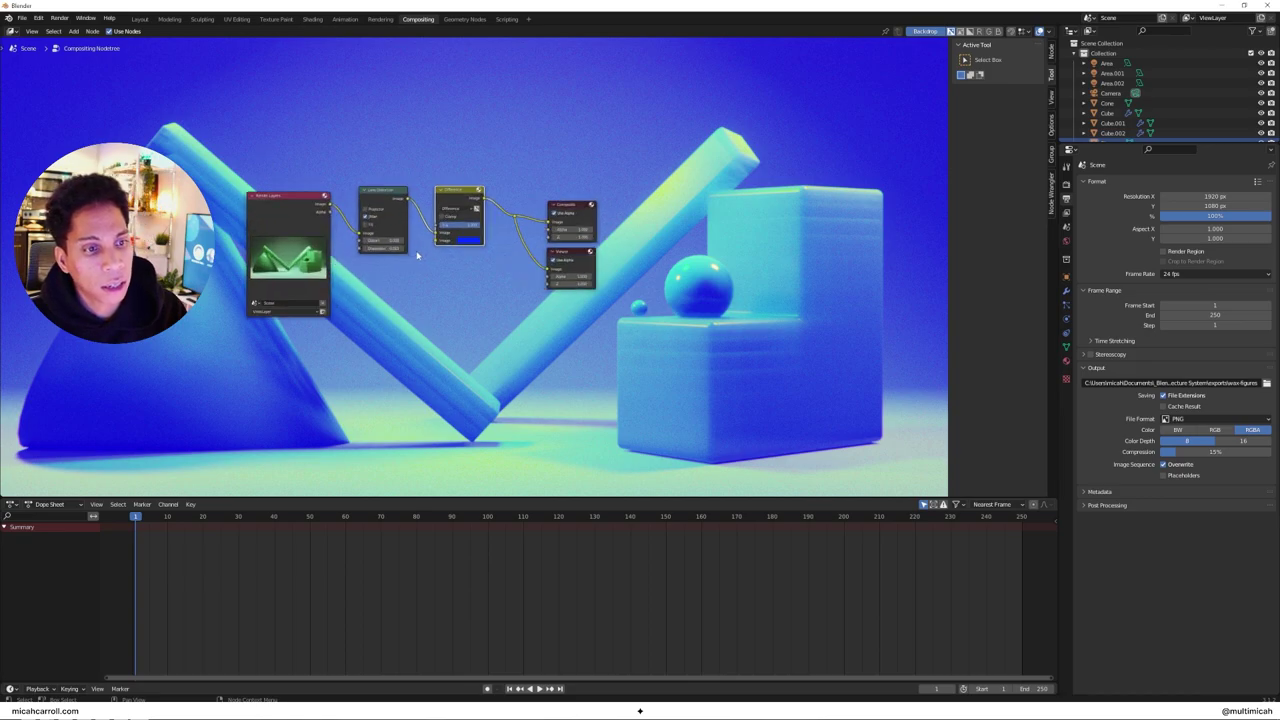
left_click_drag(317, 234, 410, 234)
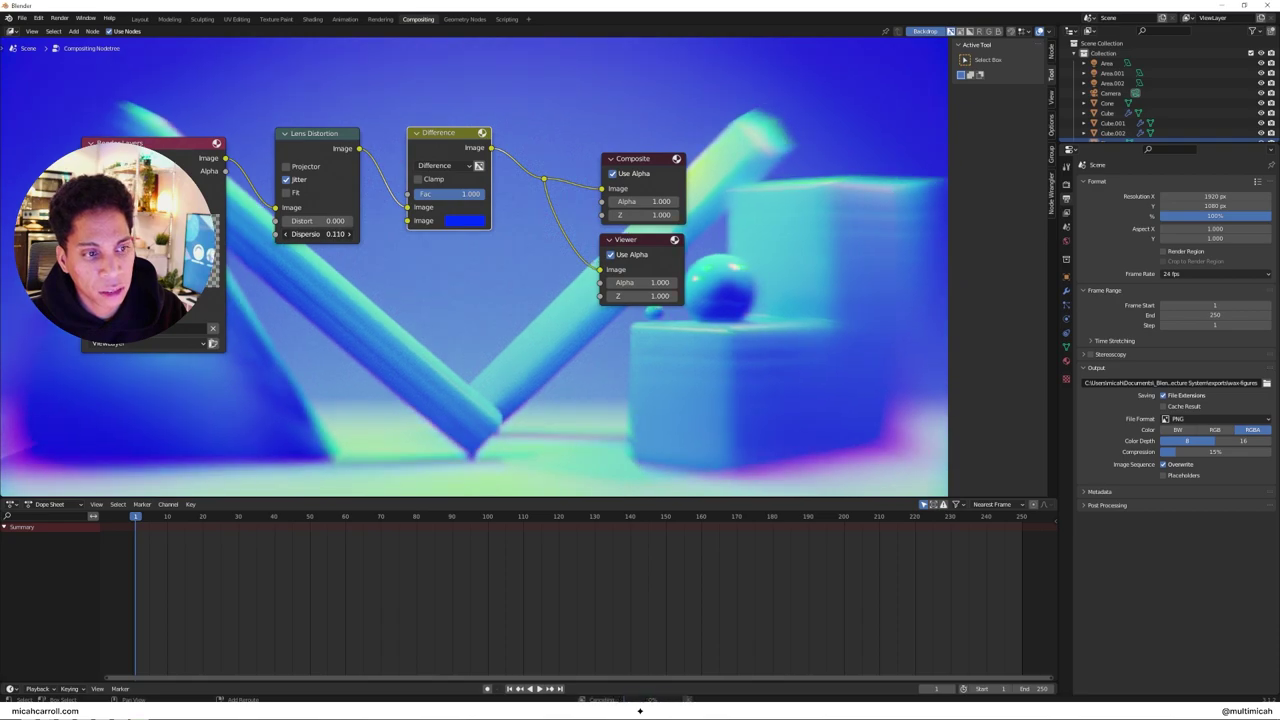
left_click_drag(330, 233, 300, 233)
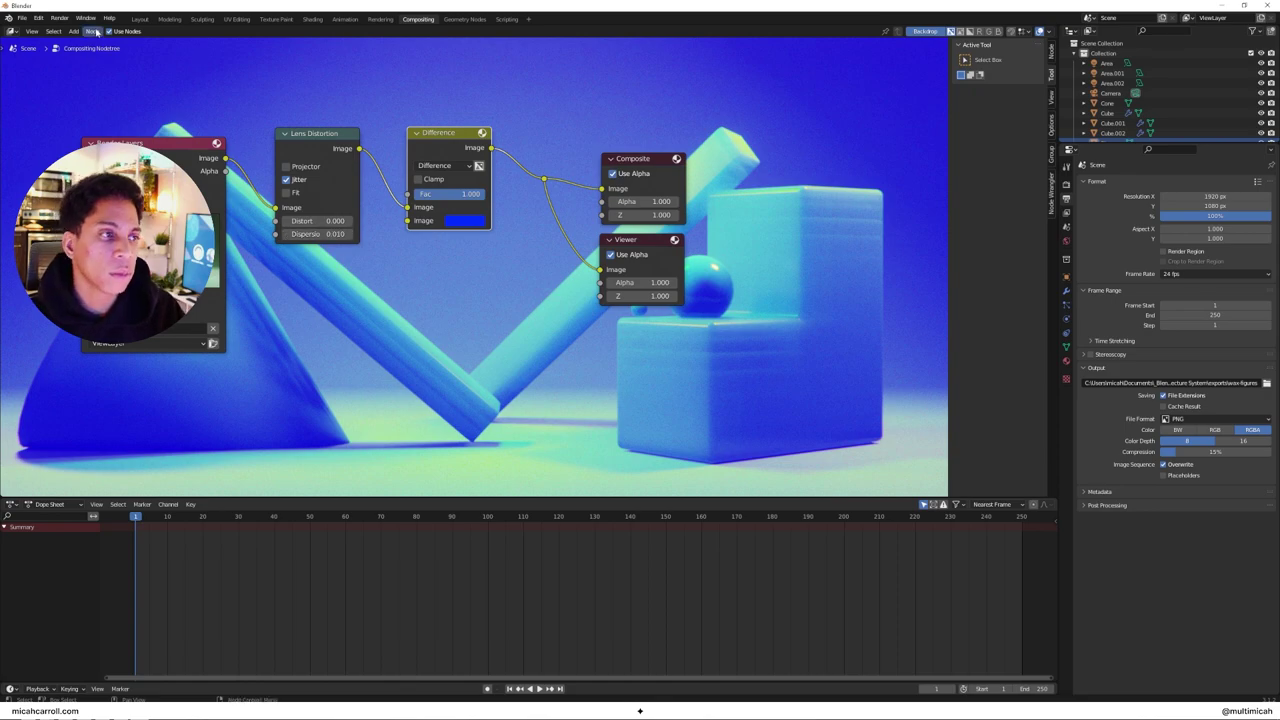
Step: Render the still image and open the file dialog for saving the render result
left_click(60, 18)
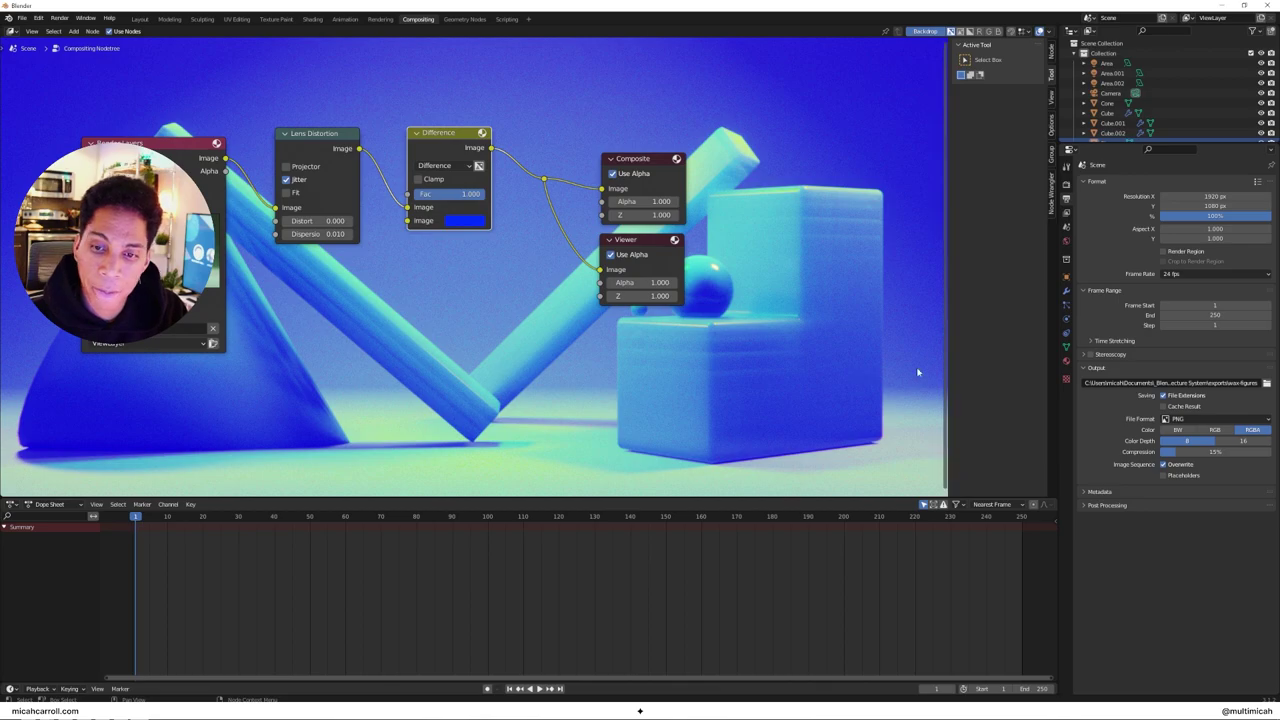
left_click(61, 19)
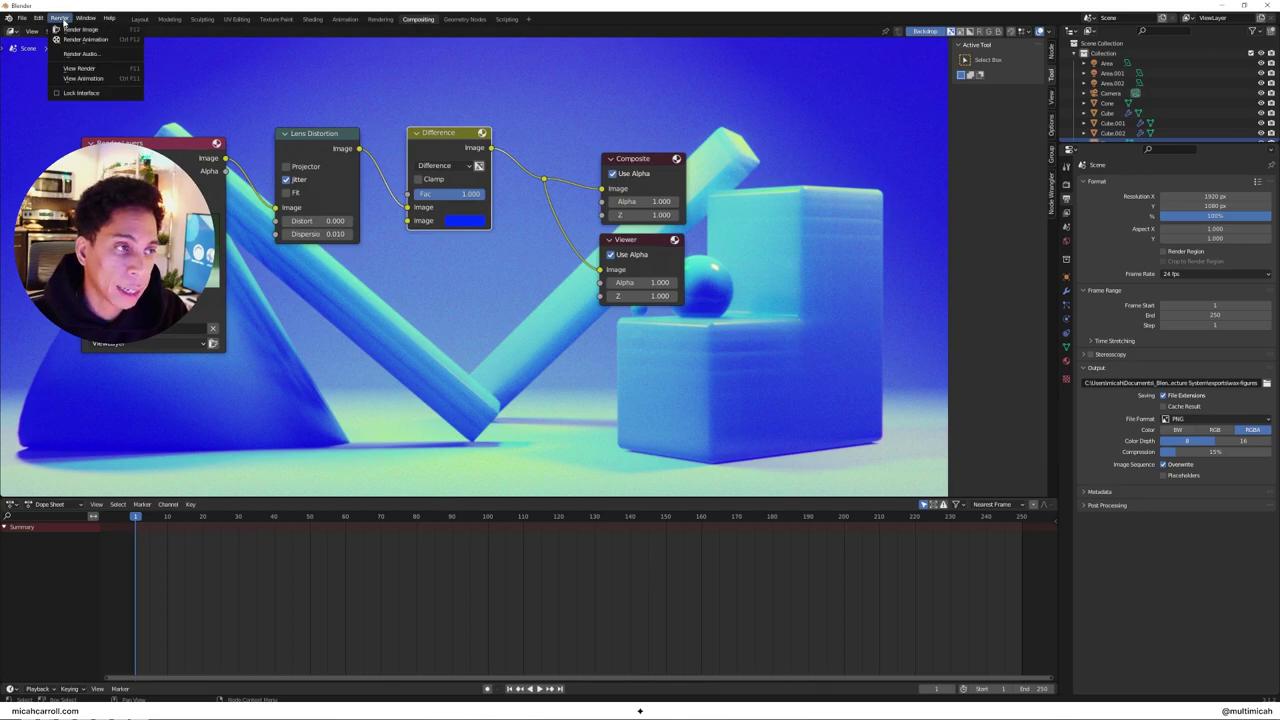
left_click(66, 27)
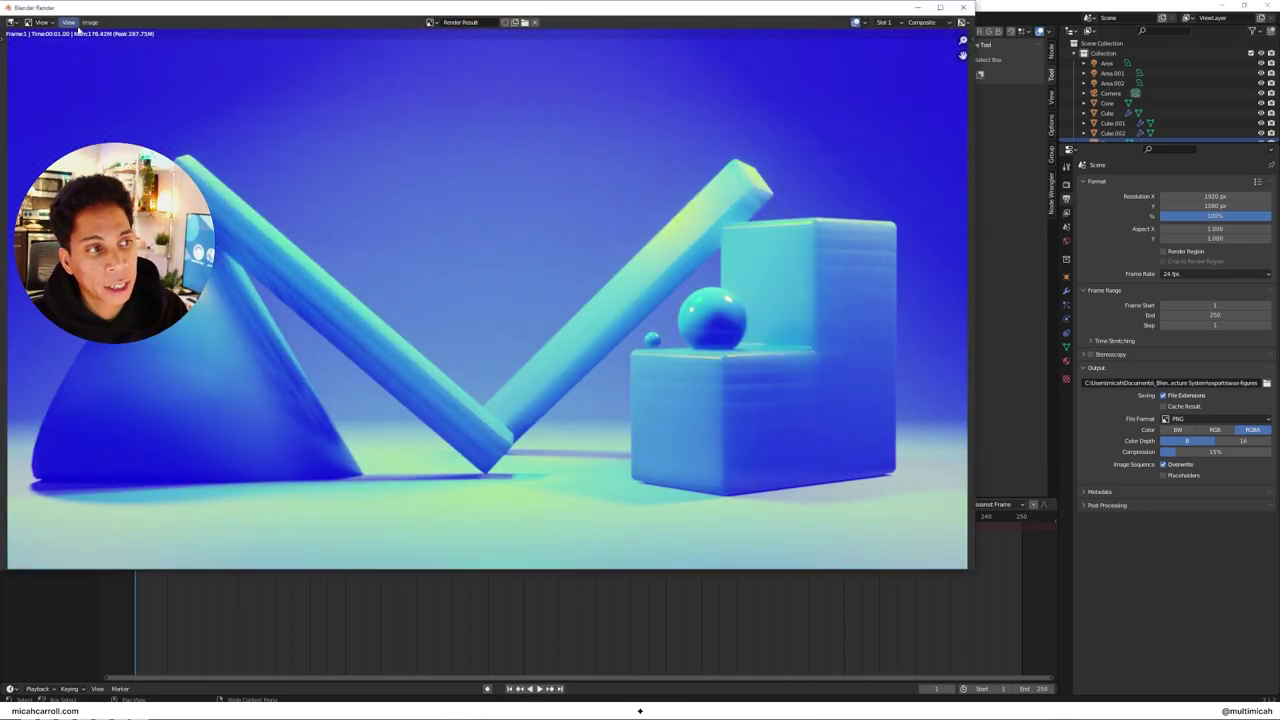
left_click(89, 22)
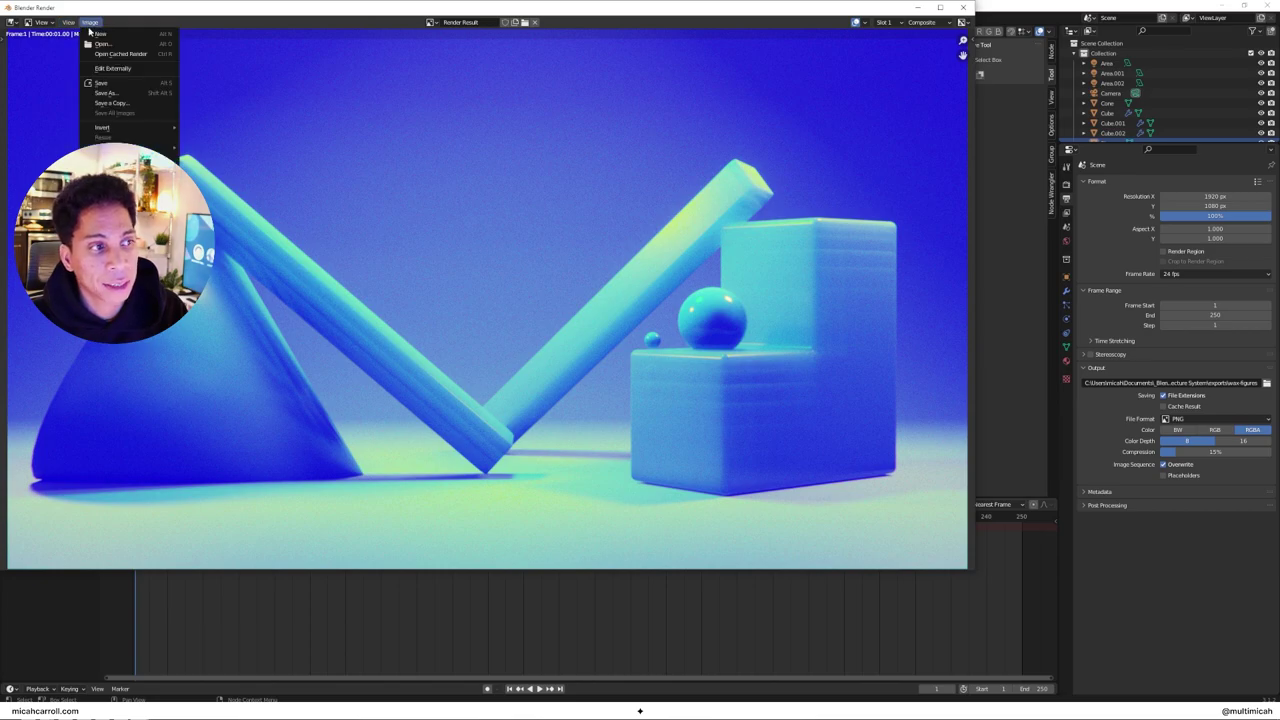
left_click(140, 88)
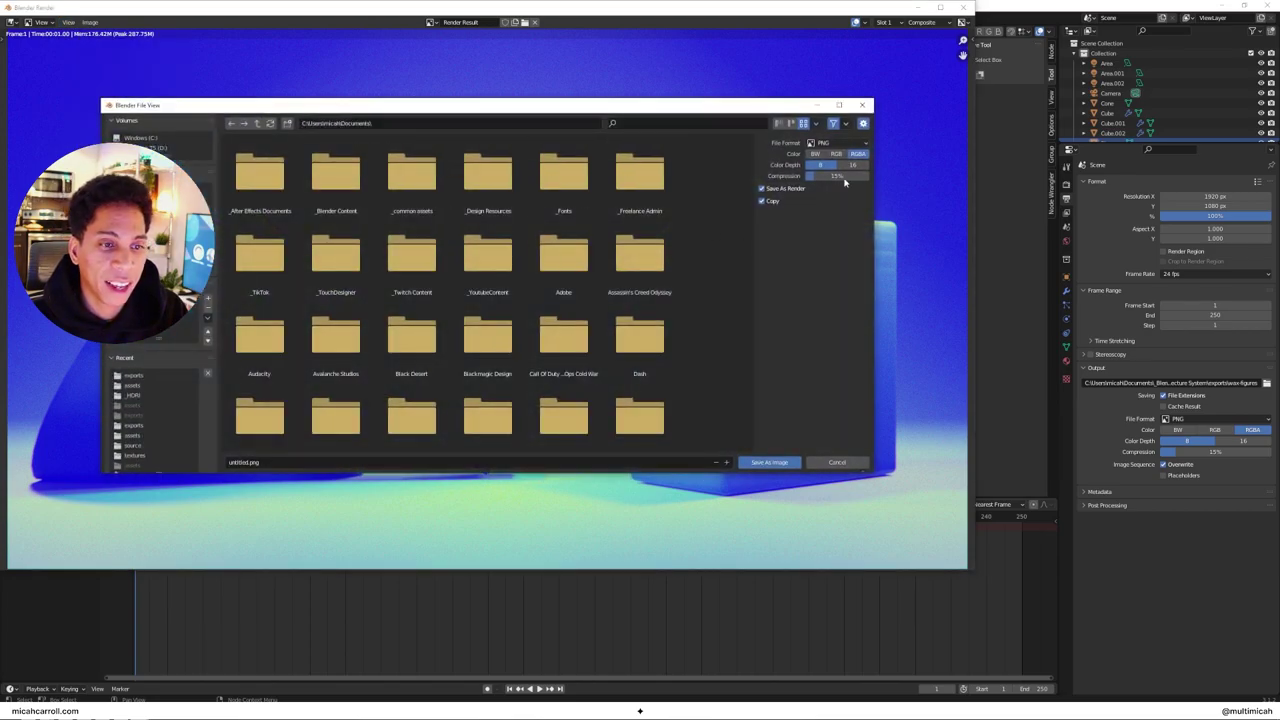